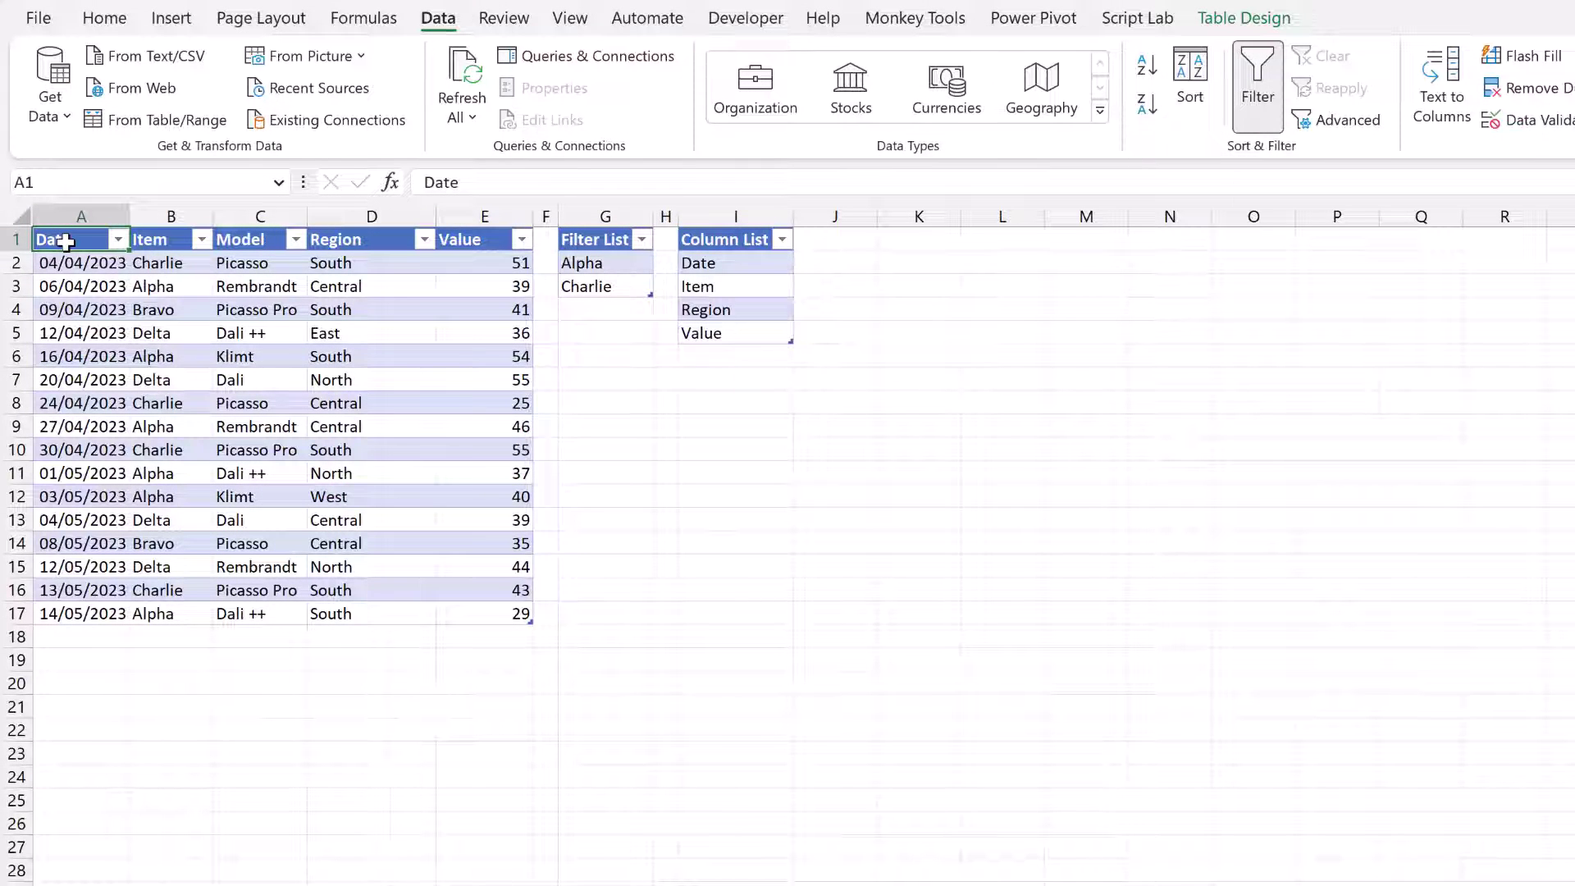
# - Point out the sales data, Filter List and Column List tables by selecting each in turn
pyautogui.moveTo(64, 241); pyautogui.dragTo(489, 621)
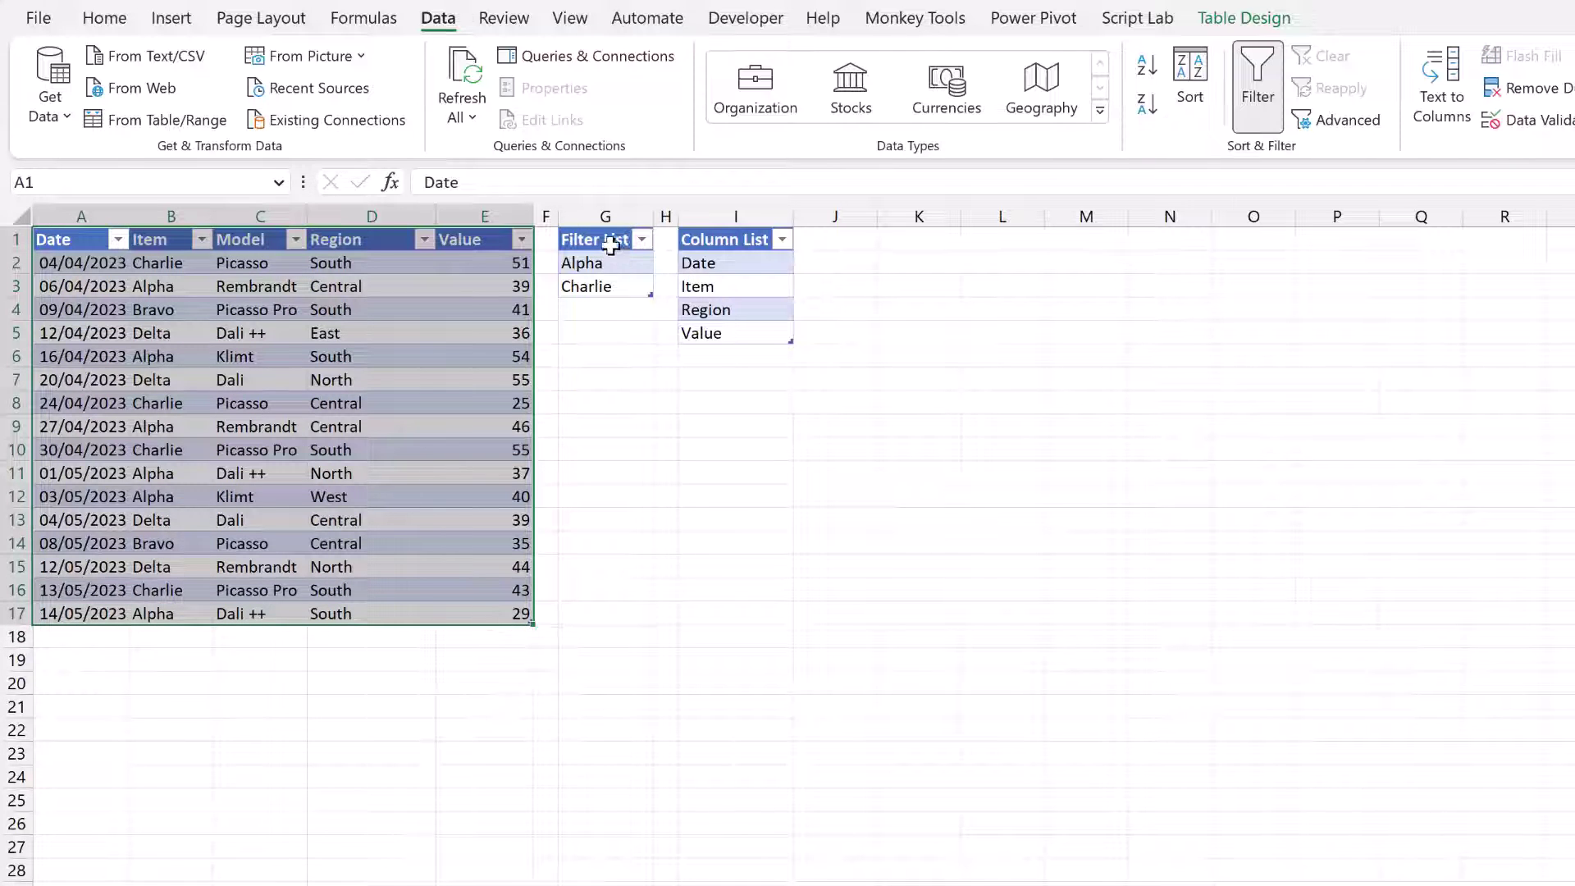
pyautogui.moveTo(611, 239); pyautogui.dragTo(610, 279)
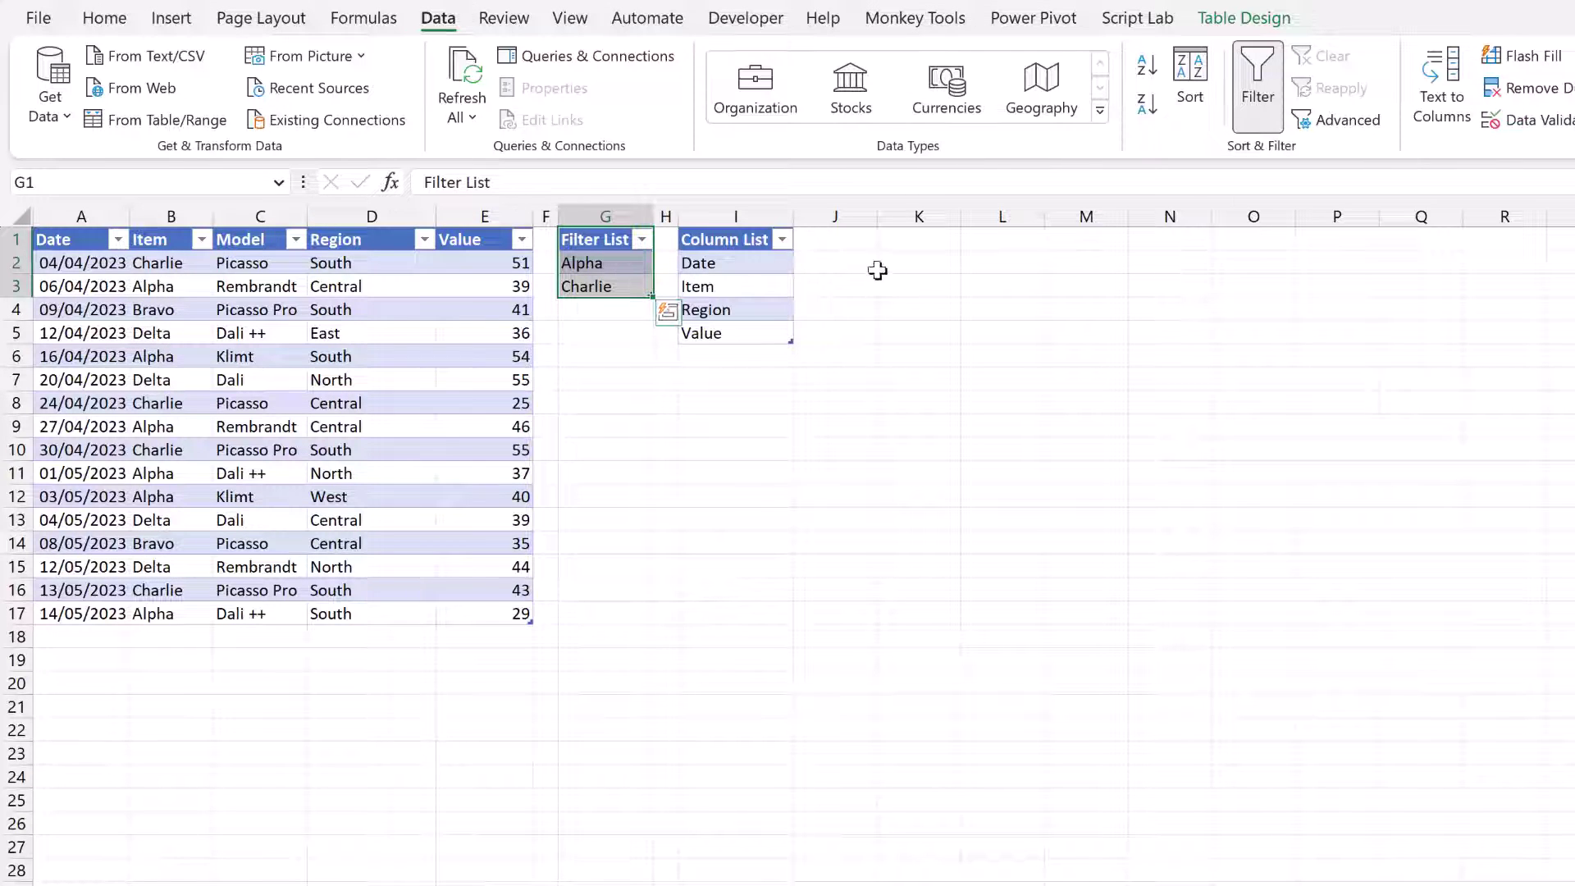
pyautogui.click(750, 241)
pyautogui.moveTo(741, 263); pyautogui.dragTo(742, 332)
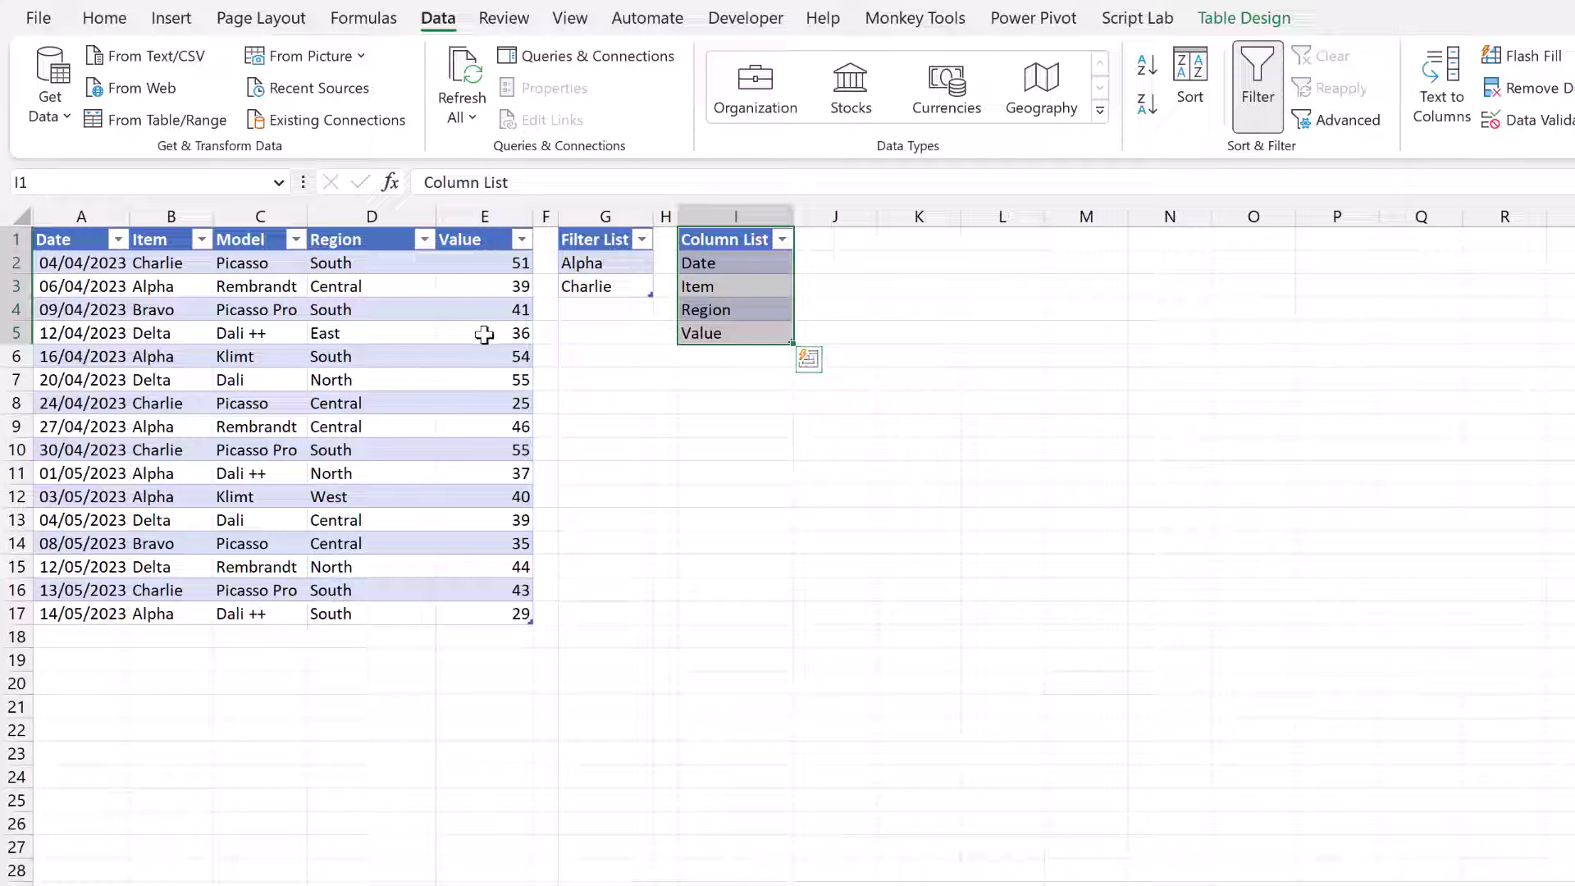
pyautogui.click(391, 356)
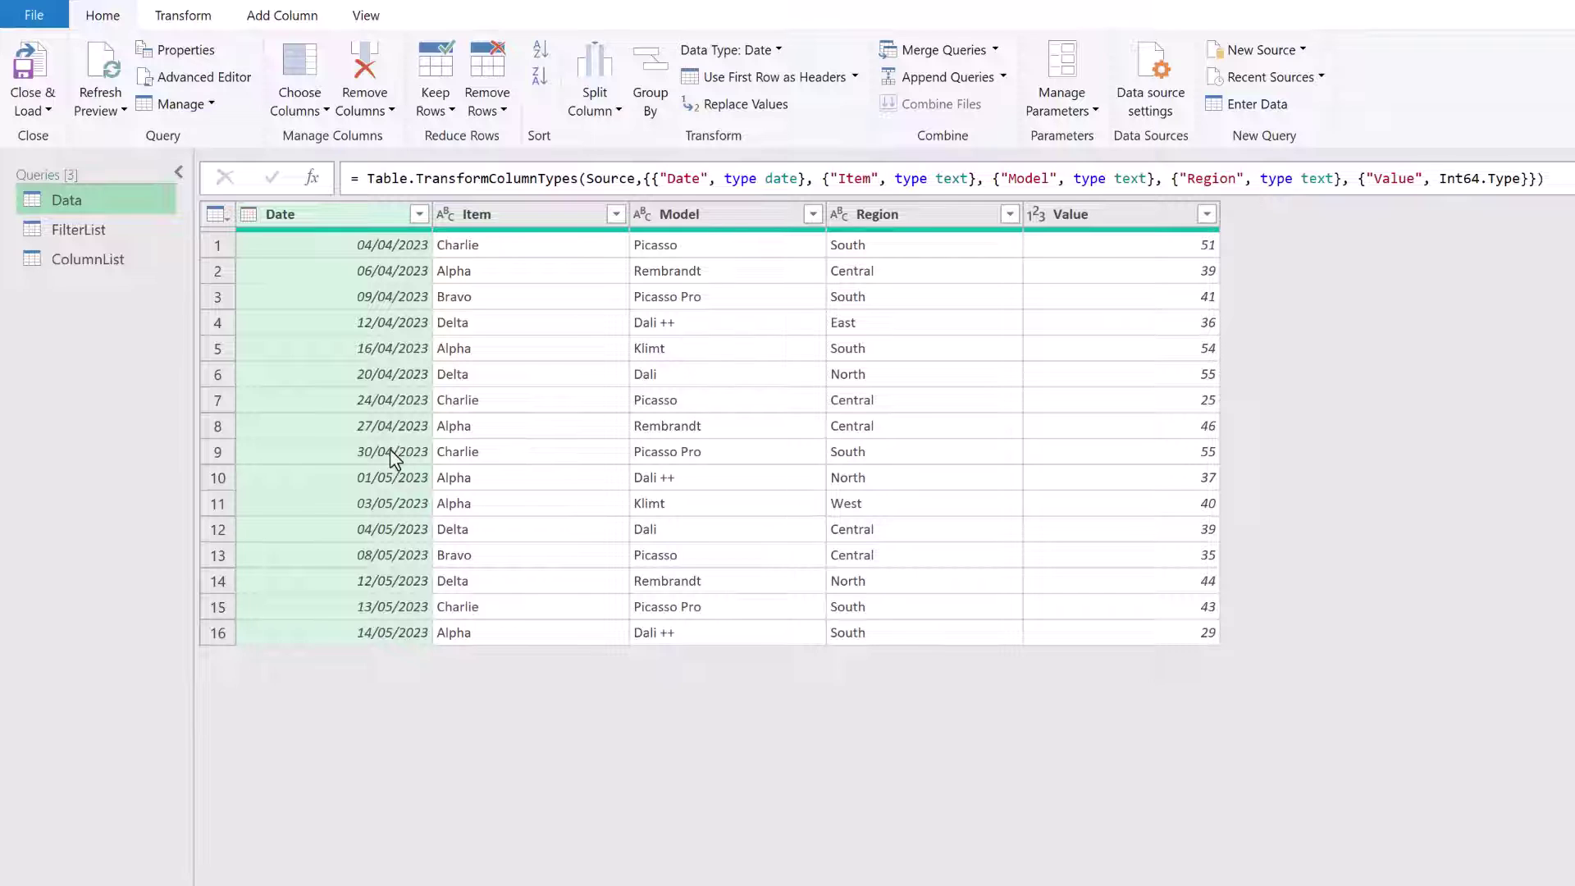
# - Filter the Item column to keep only Alpha and Charlie
pyautogui.click(503, 218)
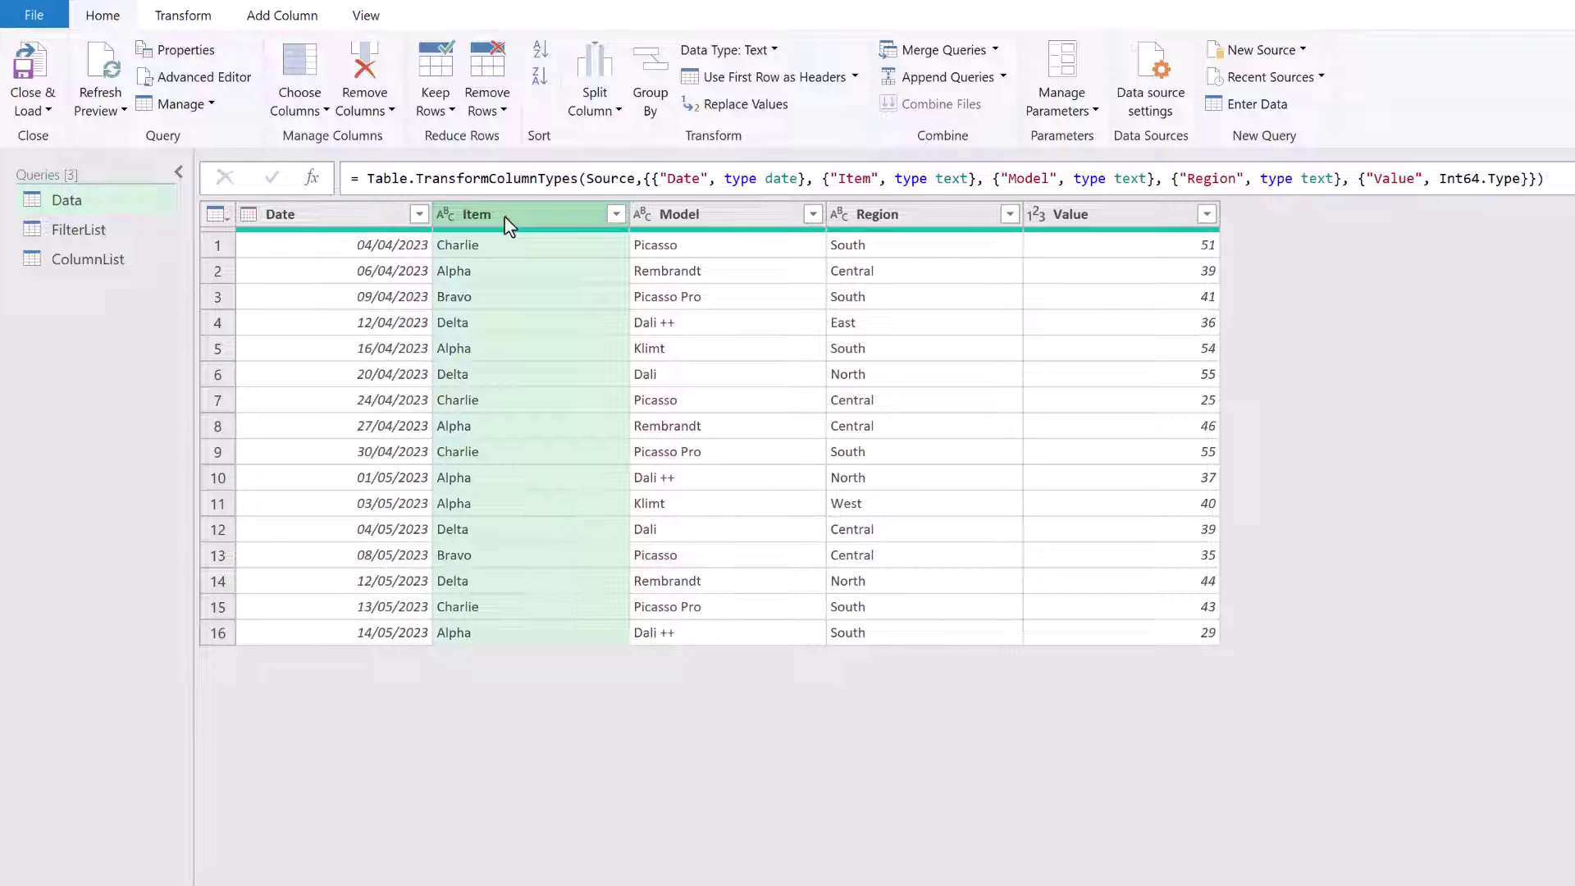
pyautogui.click(617, 217)
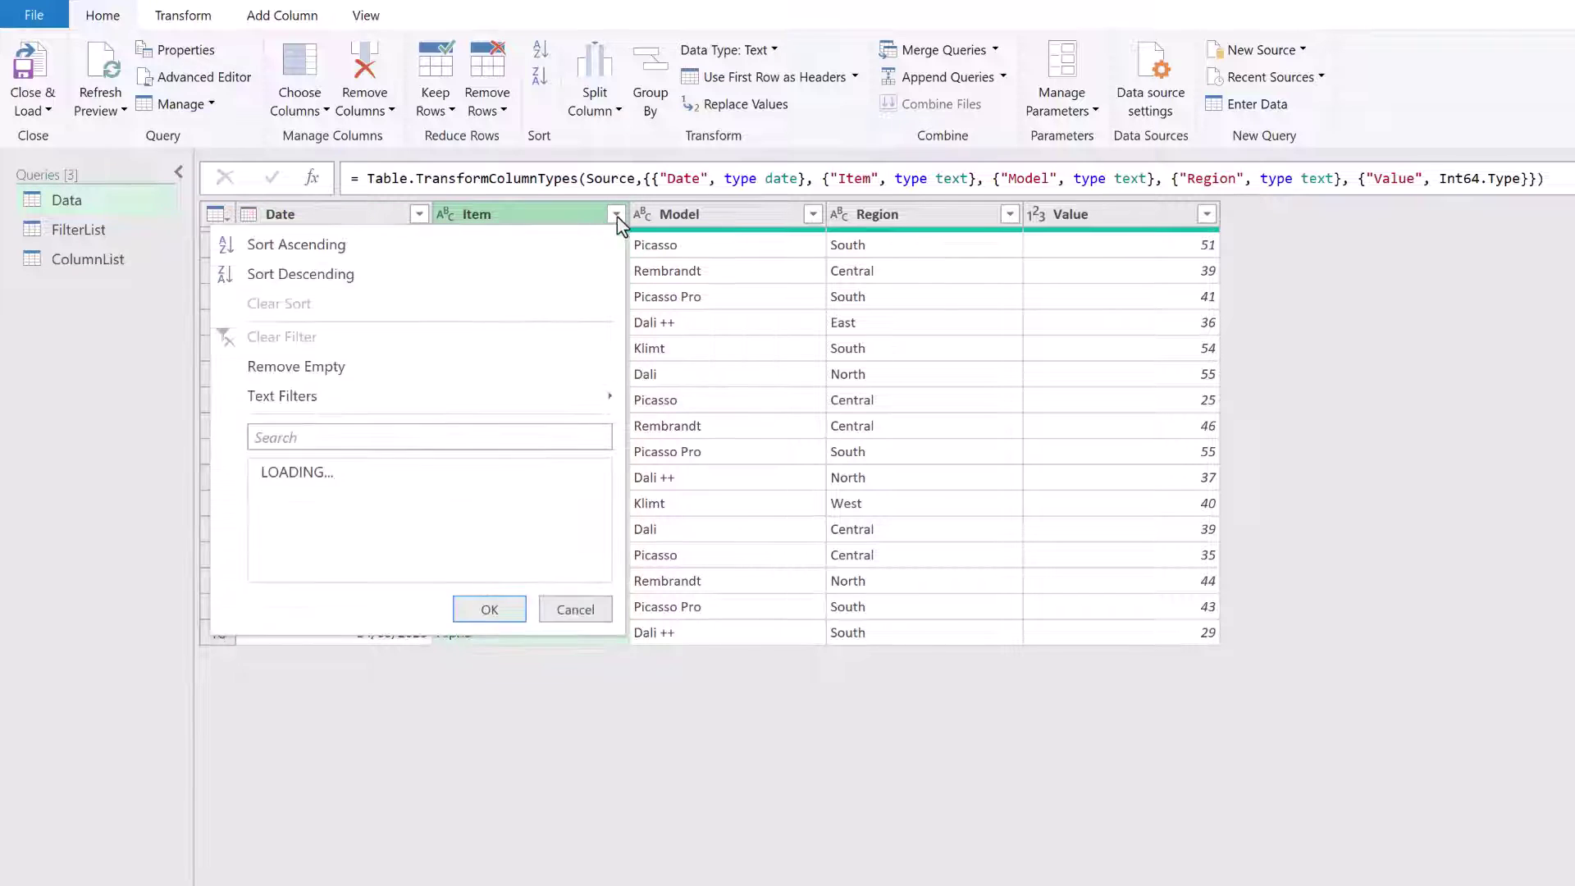
pyautogui.click(325, 474)
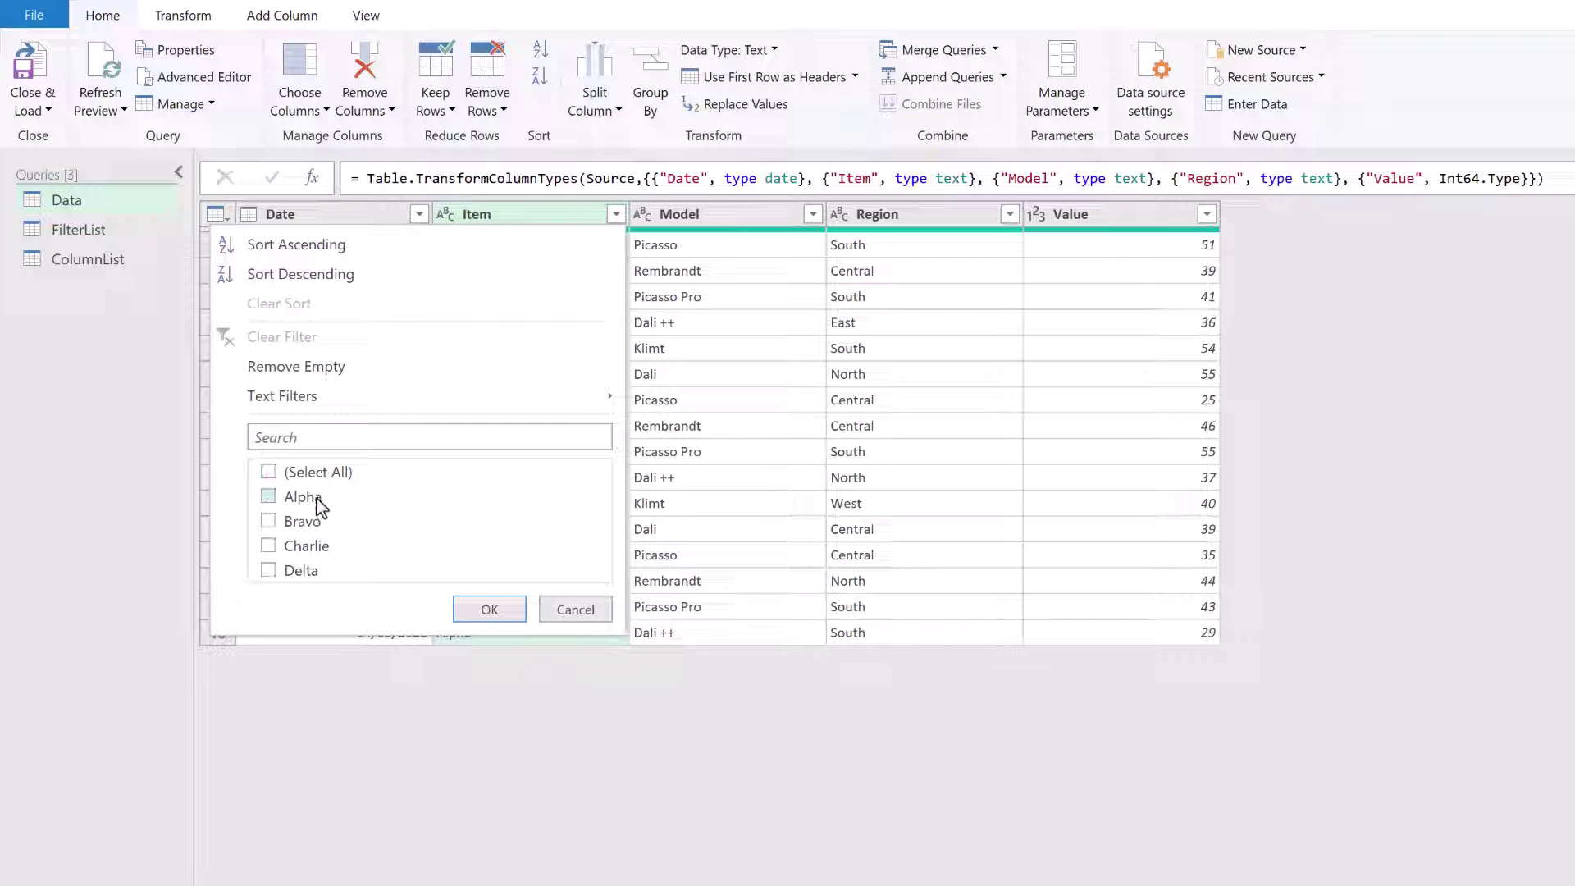
pyautogui.click(322, 502)
pyautogui.click(324, 555)
pyautogui.click(476, 616)
pyautogui.click(475, 613)
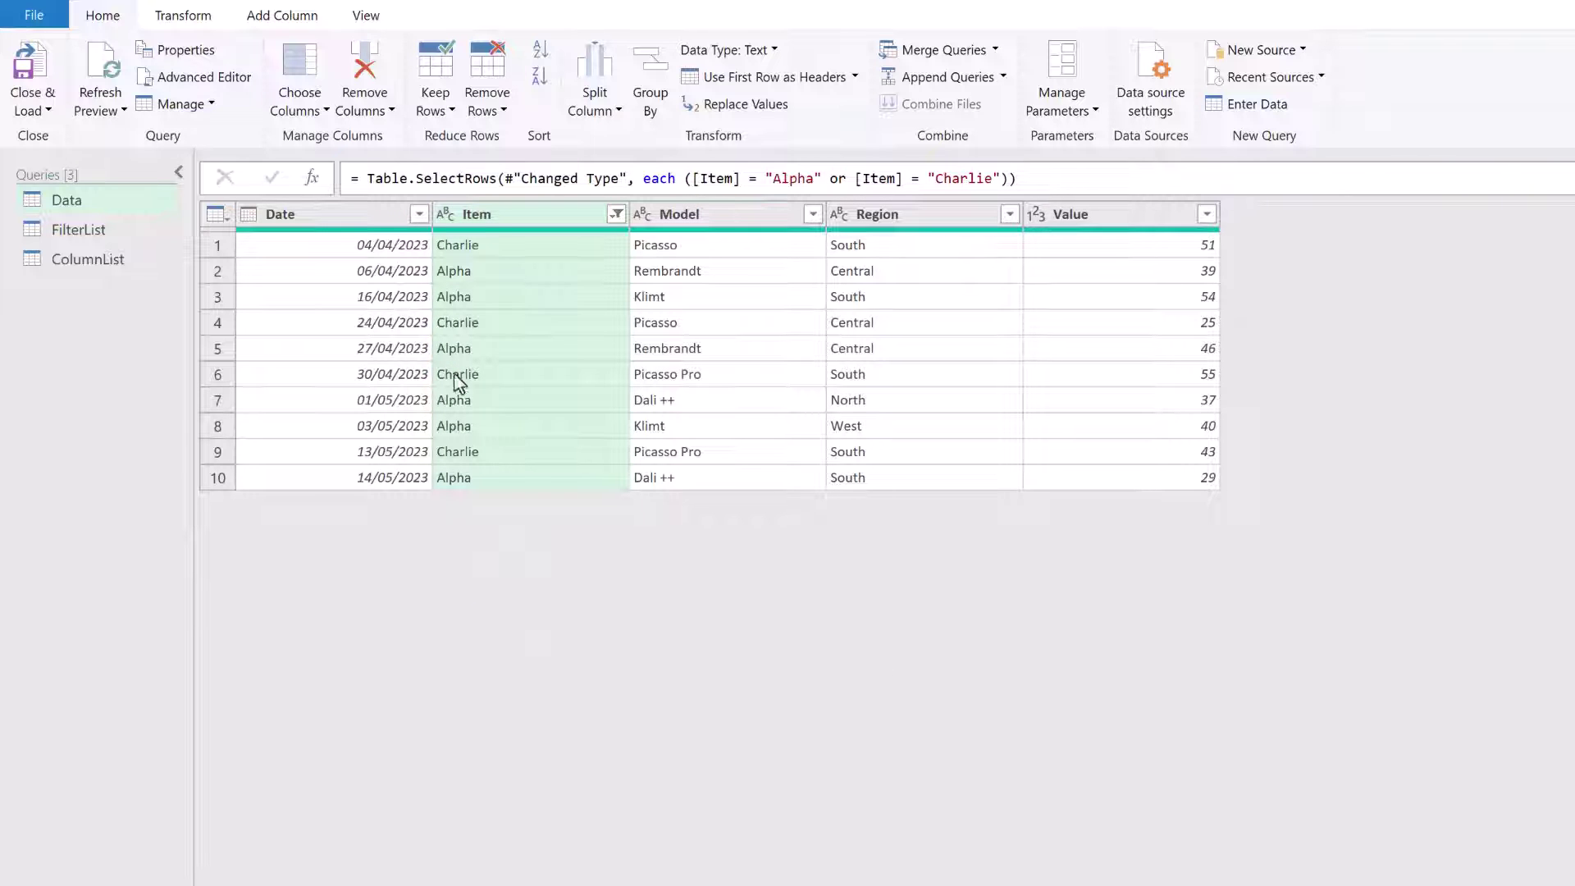
# - Highlight the function name, the word each, and the filter condition in the step formula
pyautogui.moveTo(366, 178); pyautogui.dragTo(617, 179)
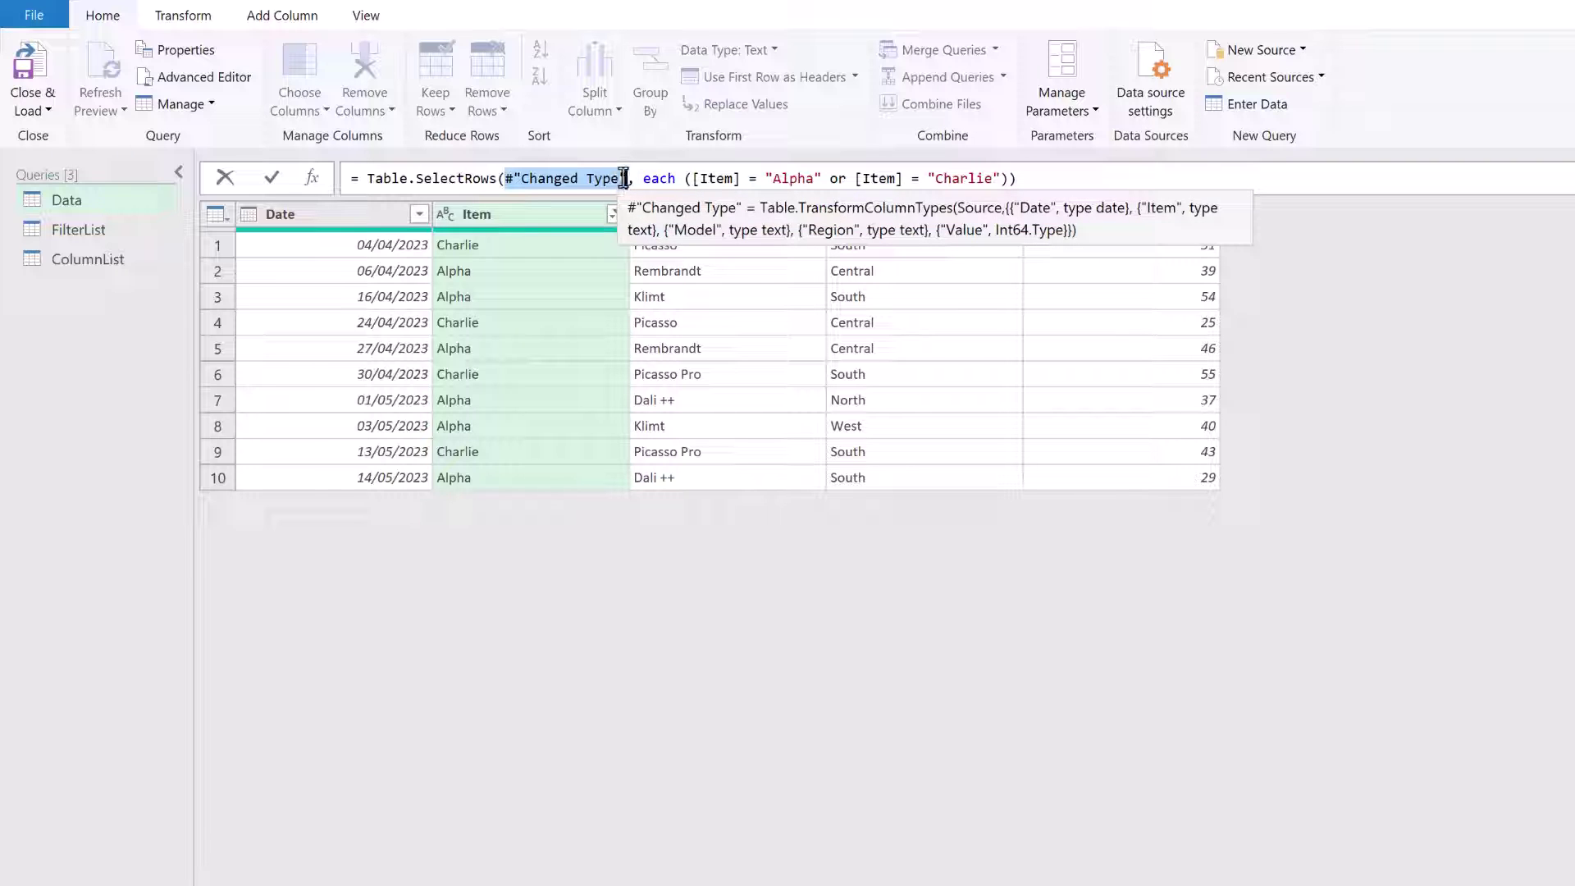
pyautogui.moveTo(642, 179); pyautogui.dragTo(681, 180)
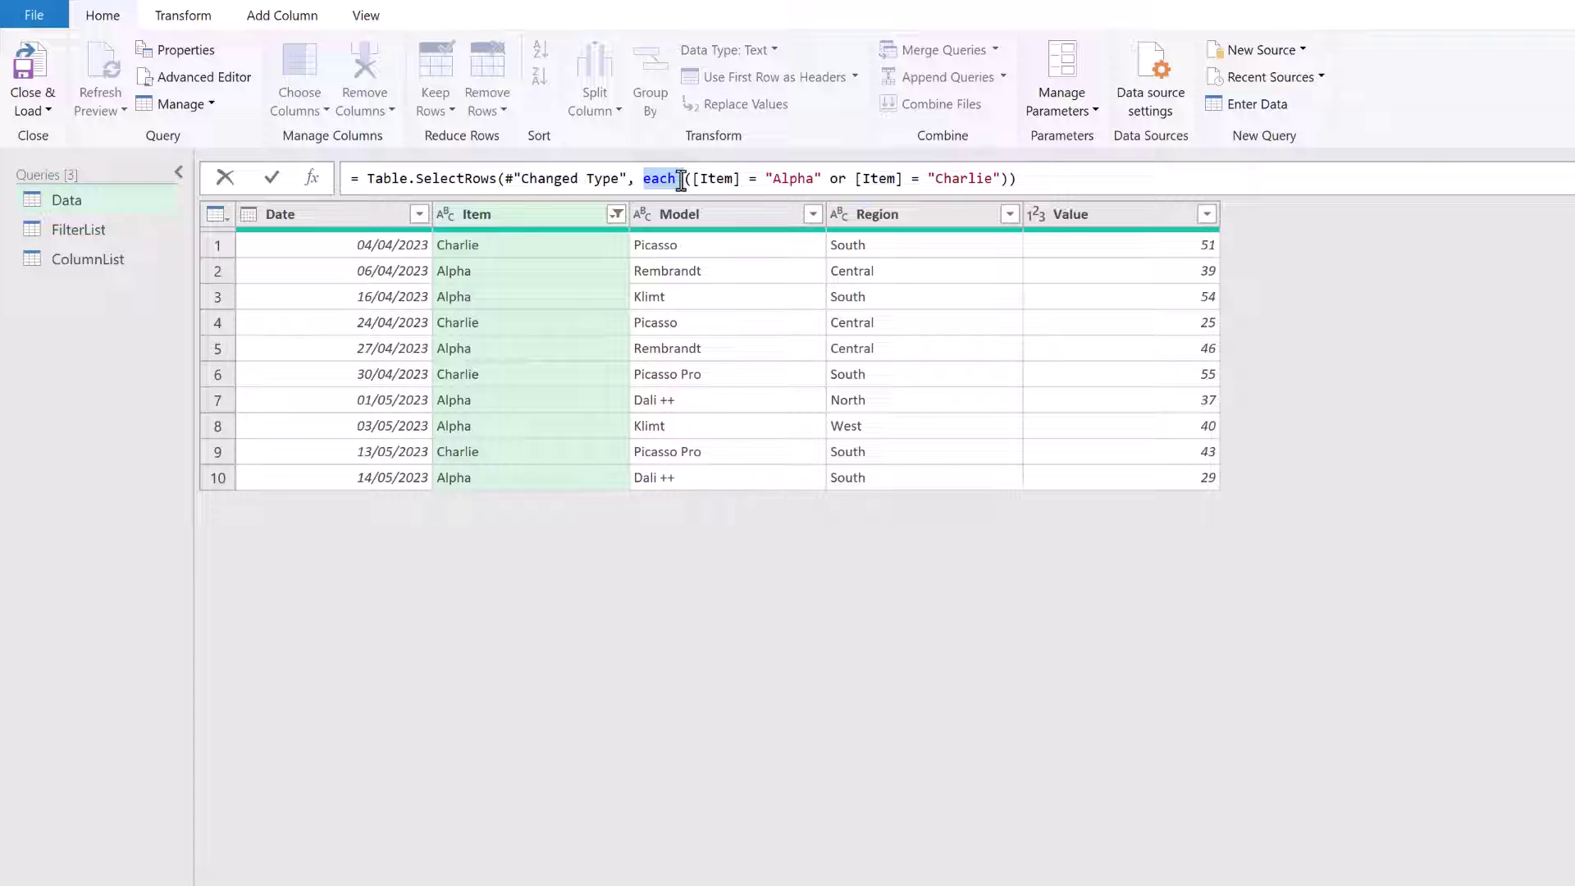
pyautogui.moveTo(692, 178); pyautogui.dragTo(1008, 179)
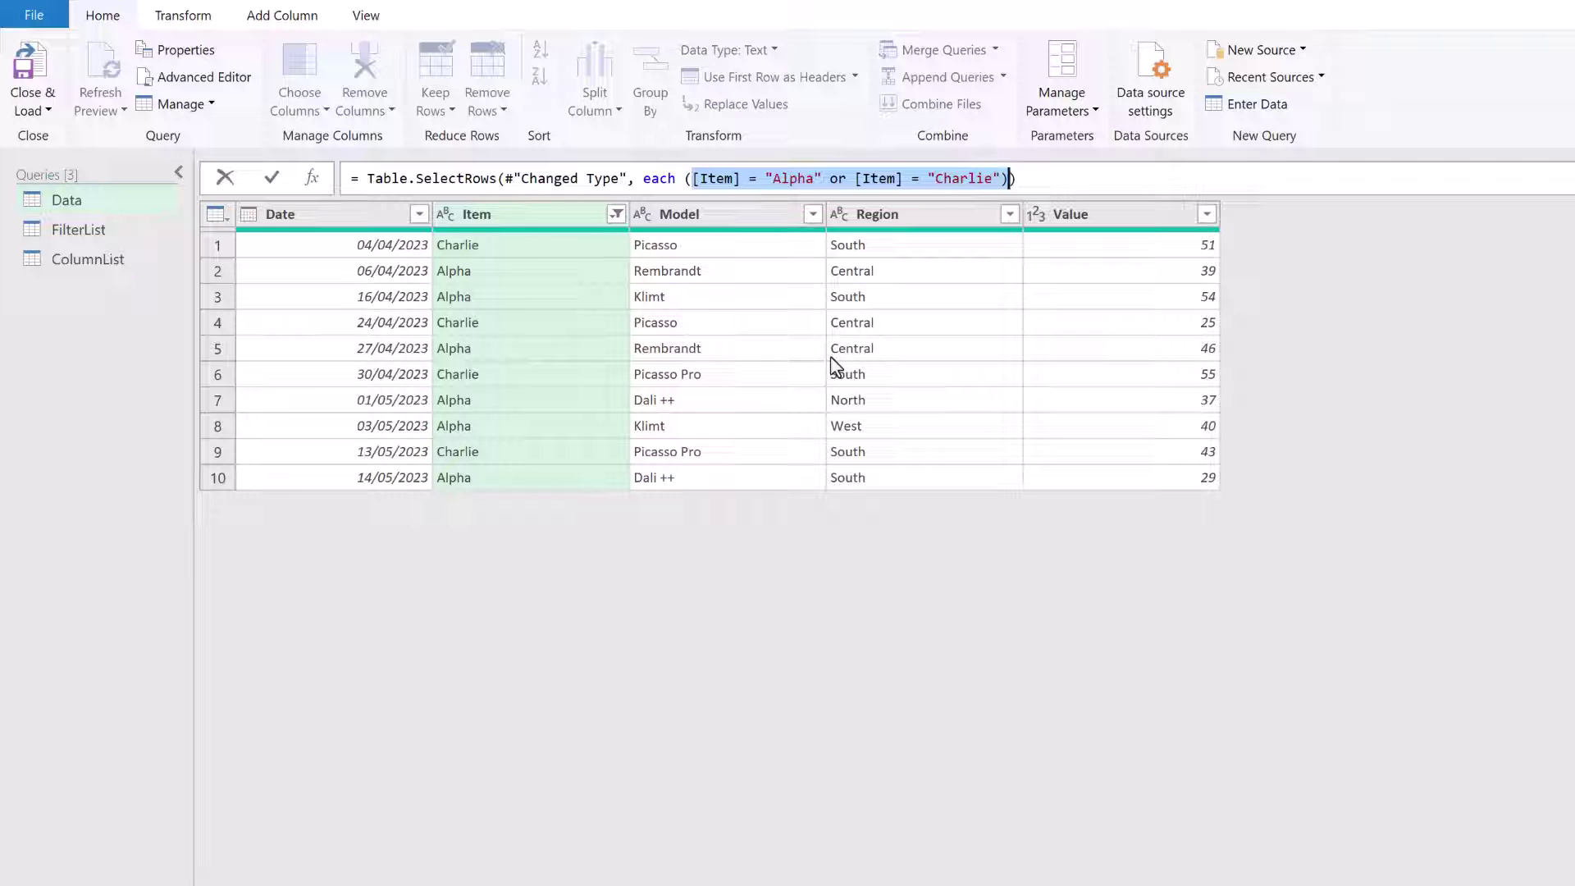
# - Replace the Alpha-or-Charlie condition after each with true in the formula
pyautogui.click(684, 182)
pyautogui.moveTo(683, 181); pyautogui.dragTo(1006, 187)
pyautogui.press('Delete')
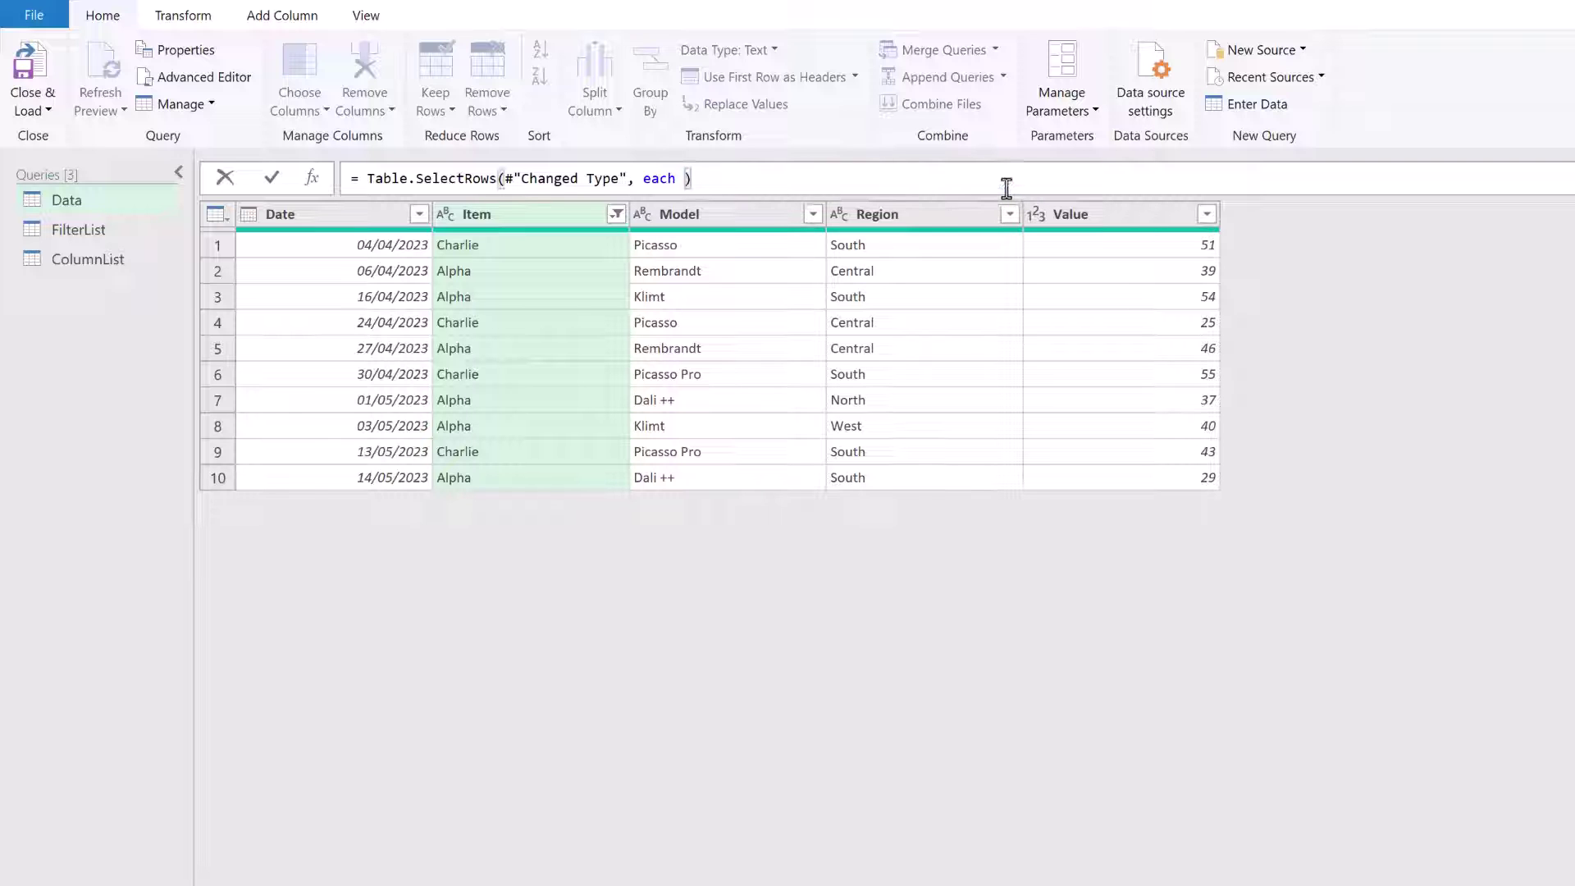
pyautogui.write('true')
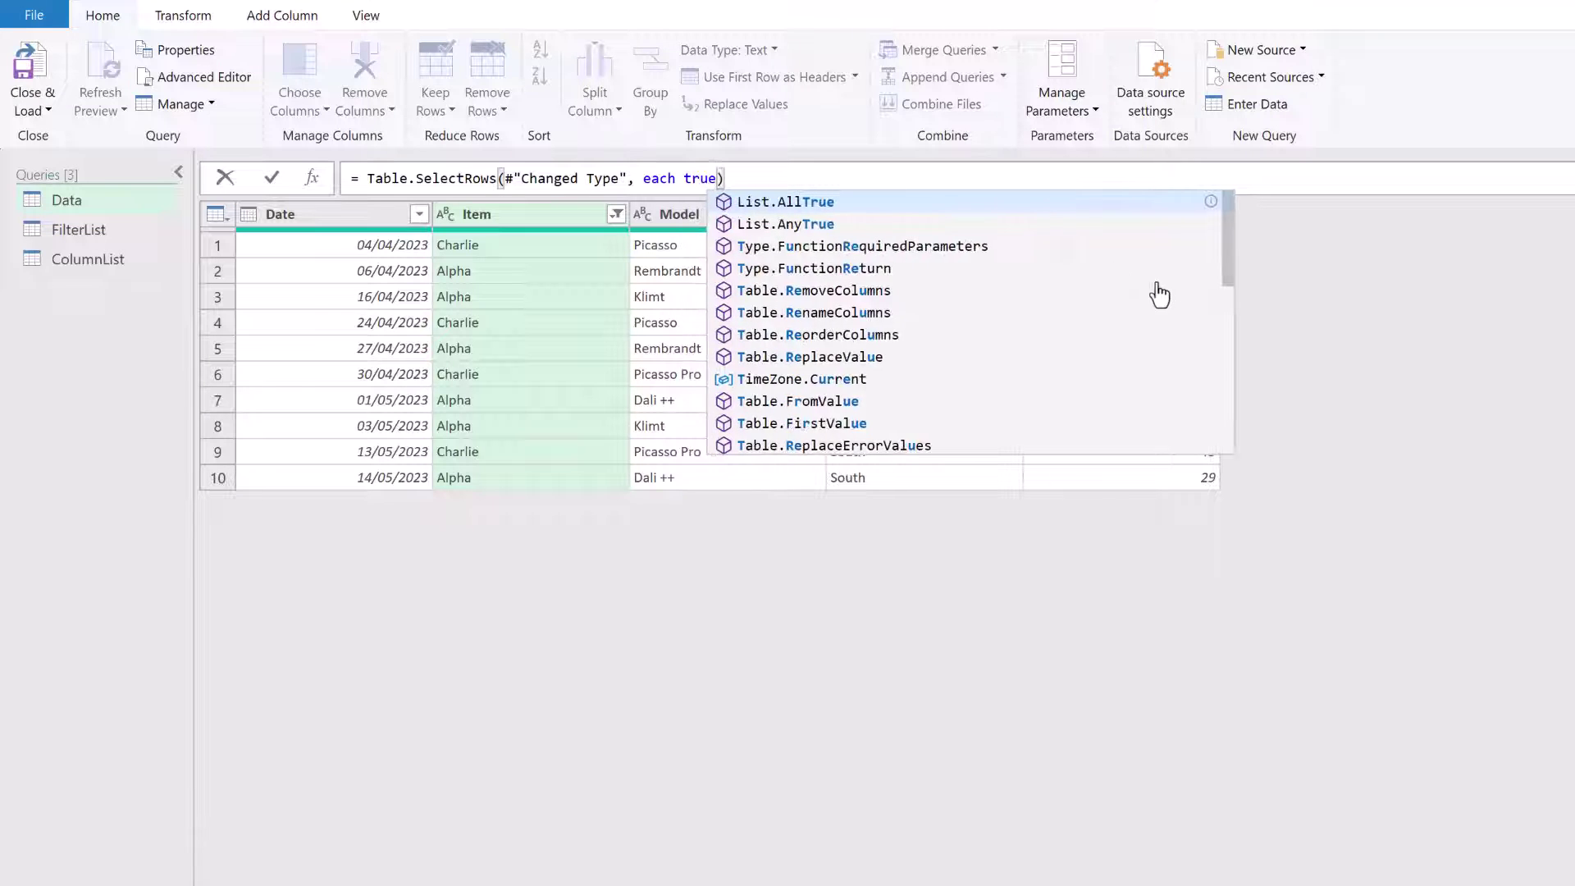
pyautogui.press('Return')
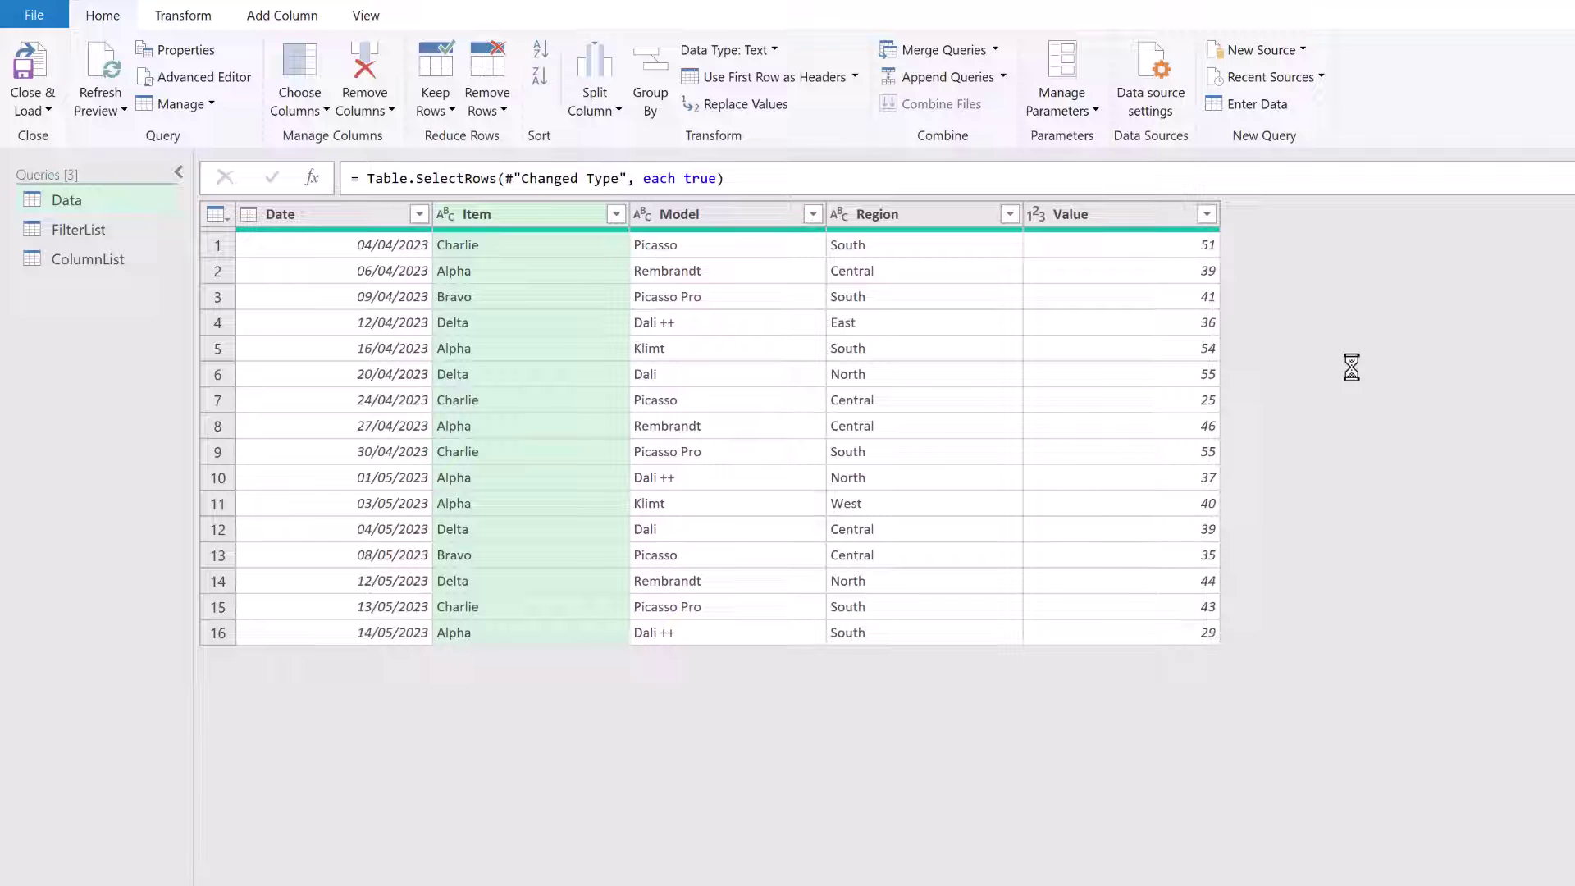
# - Change the filter condition from true to false, emptying the Data query
pyautogui.doubleClick(684, 181)
pyautogui.press('Delete')
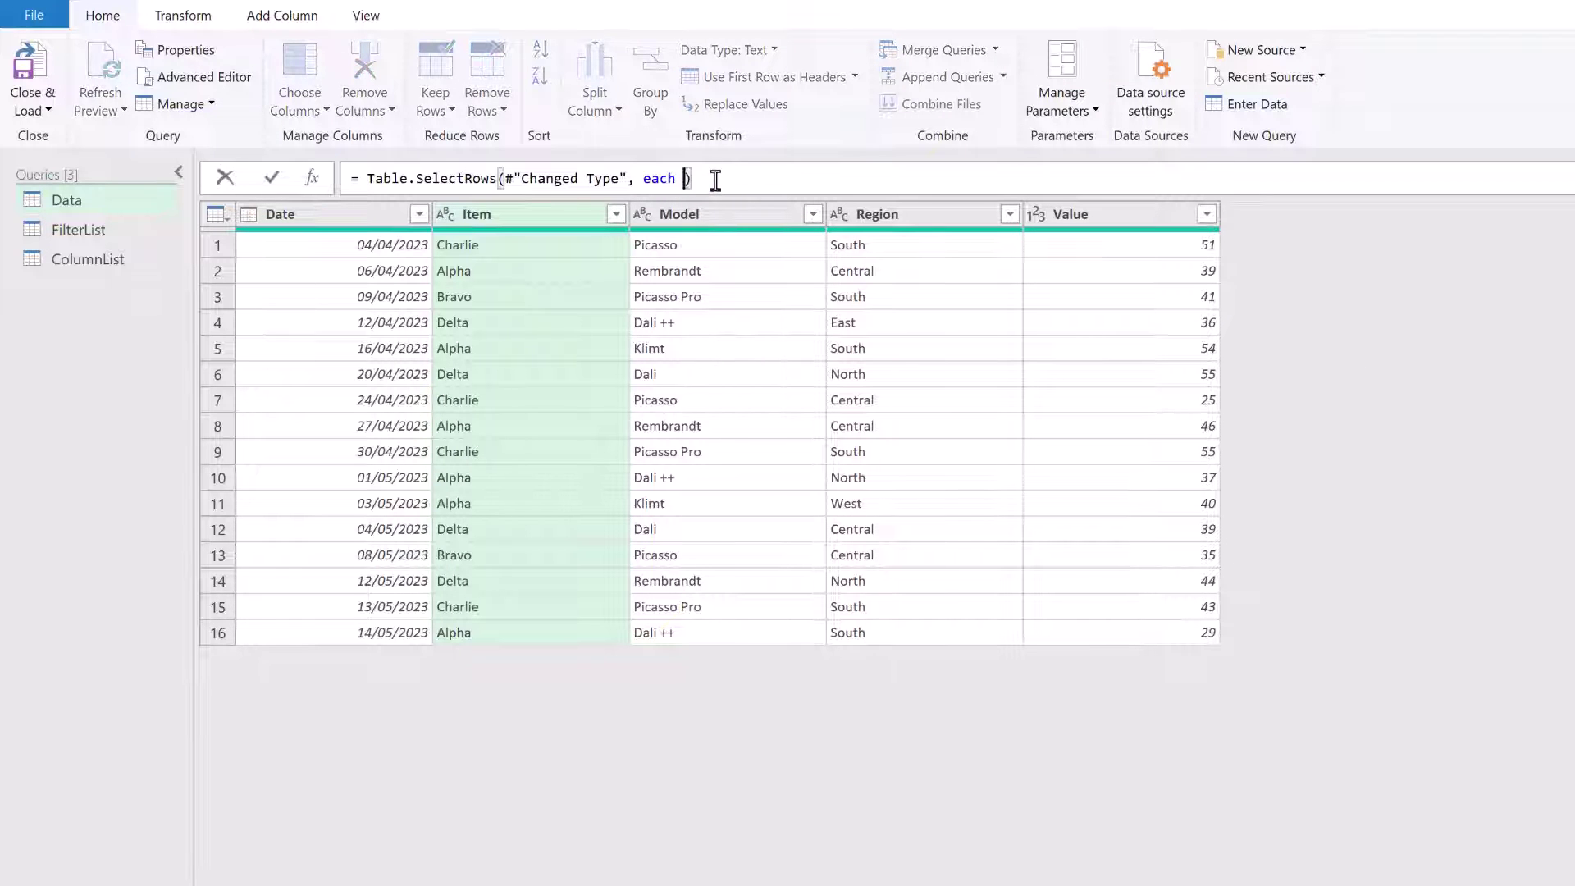
pyautogui.write('false')
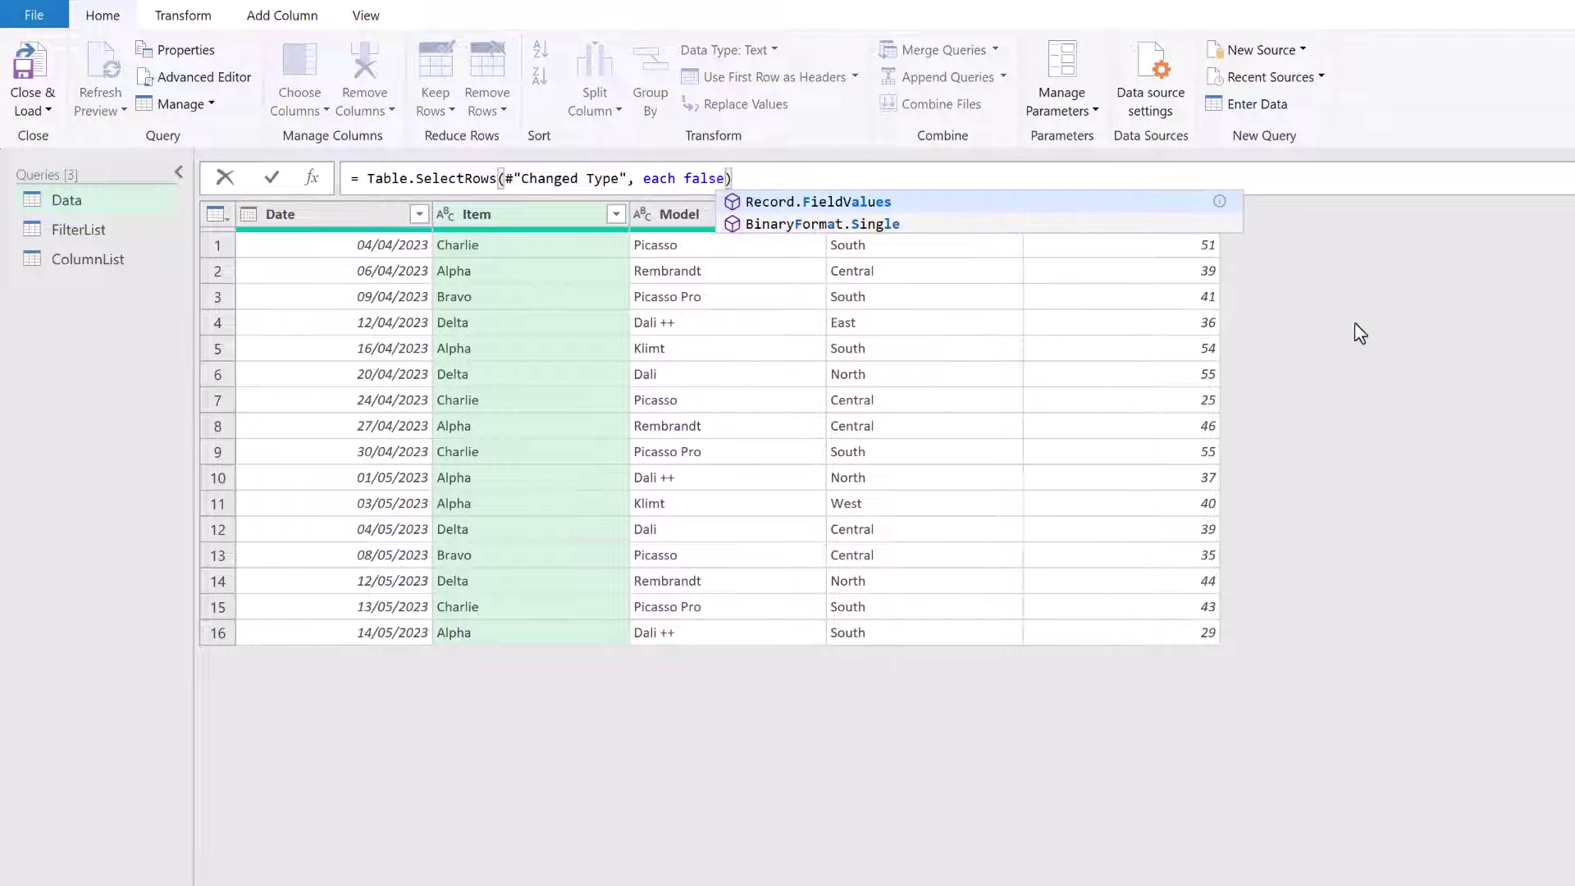
pyautogui.press('Return')
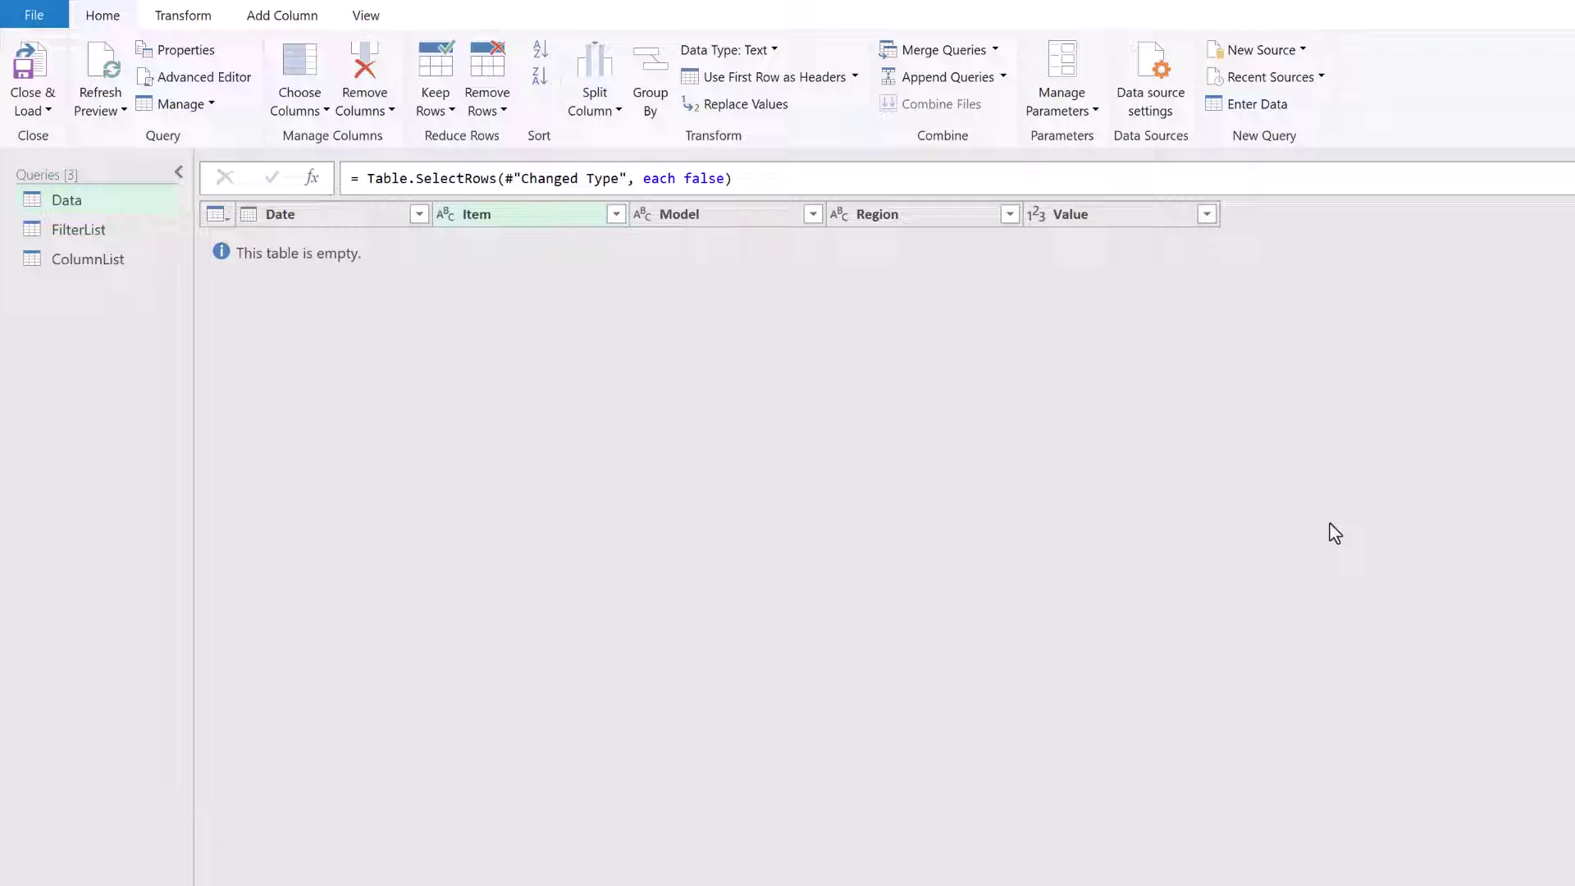
pyautogui.press('Left')
# - Drill down the FilterList query's Filter List column into a list
pyautogui.click(87, 229)
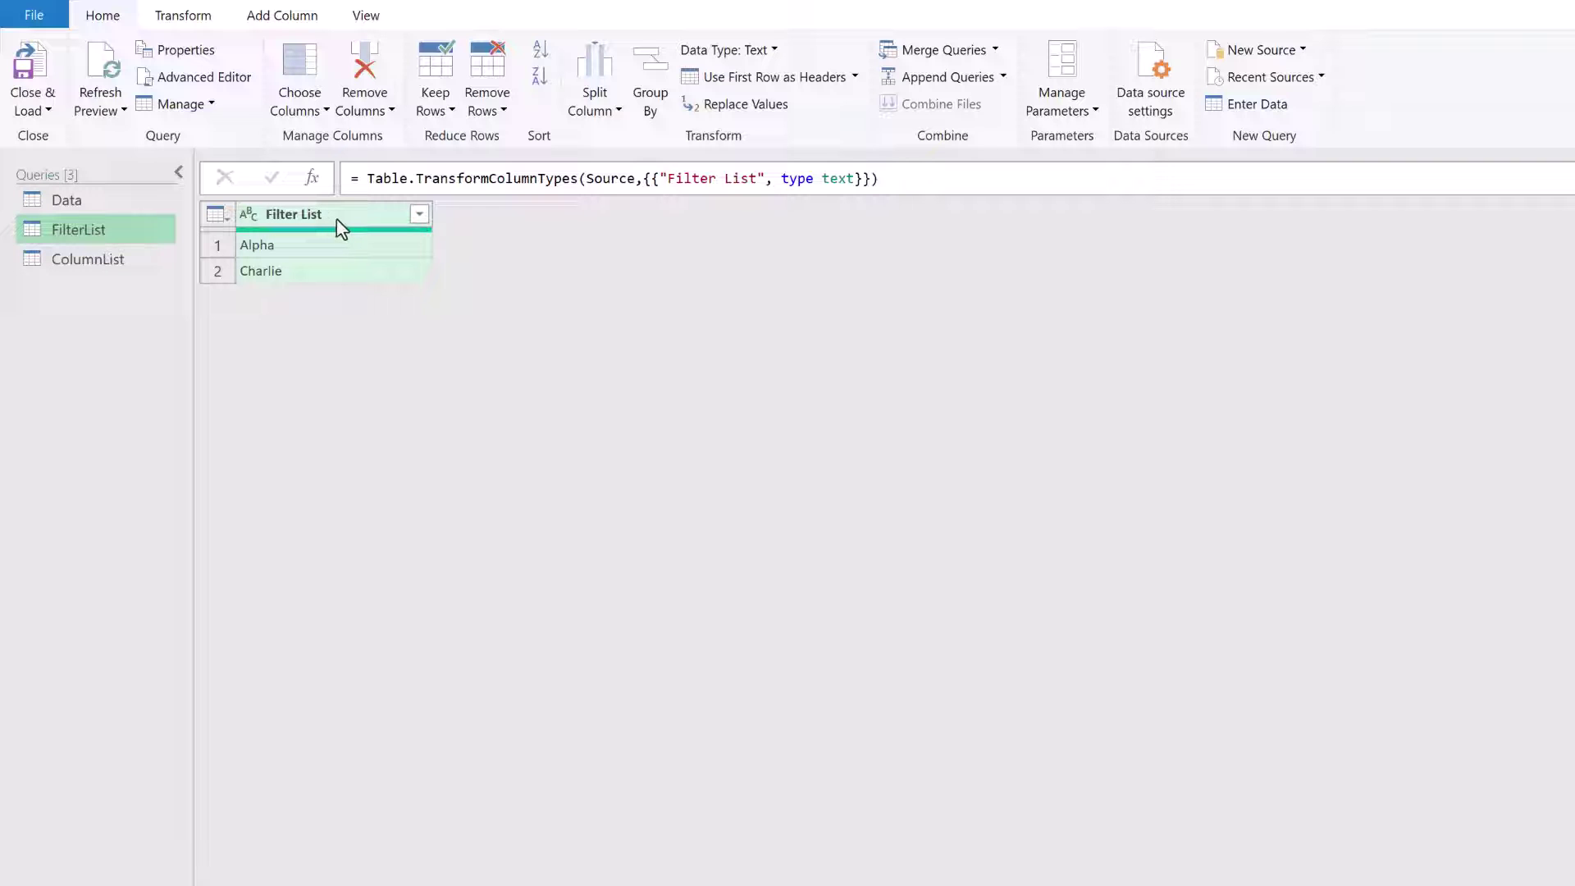
pyautogui.click(191, 17)
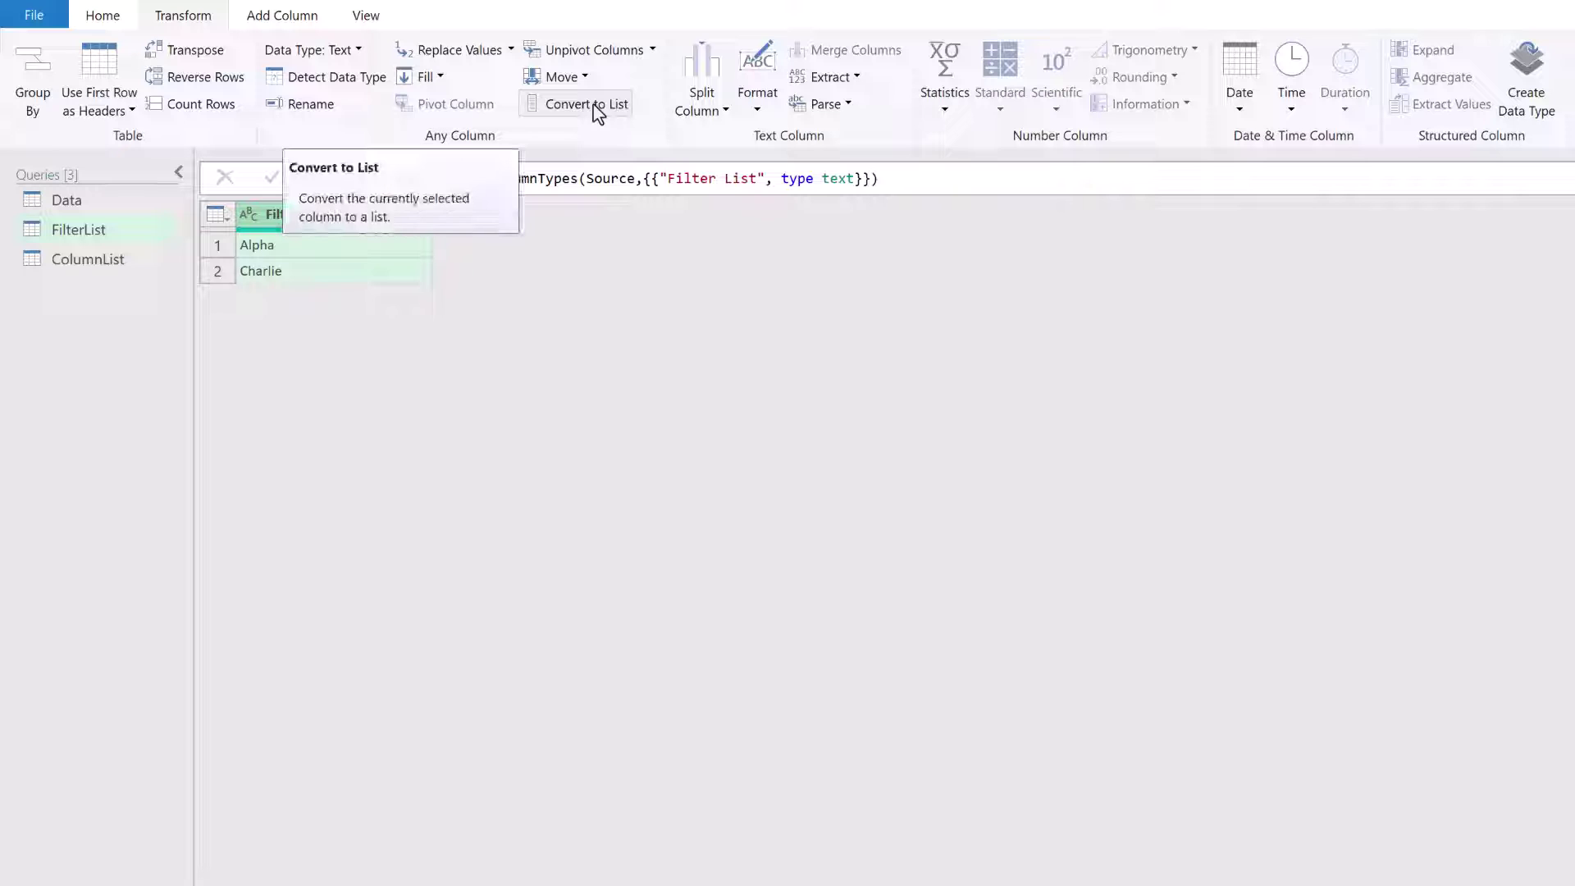
pyautogui.rightClick(347, 215)
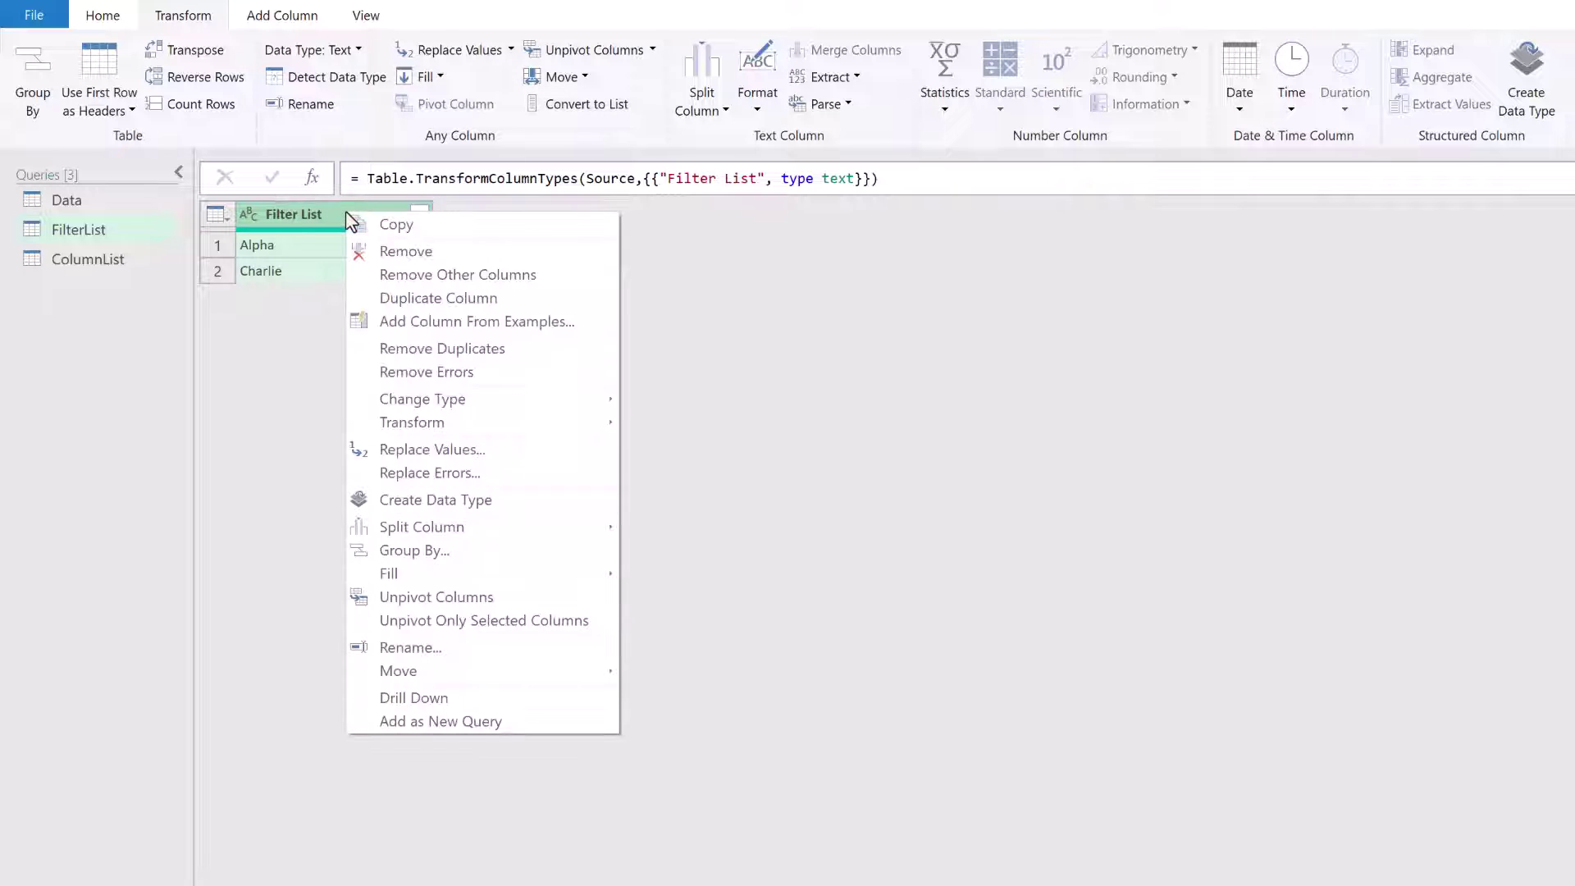
pyautogui.click(410, 698)
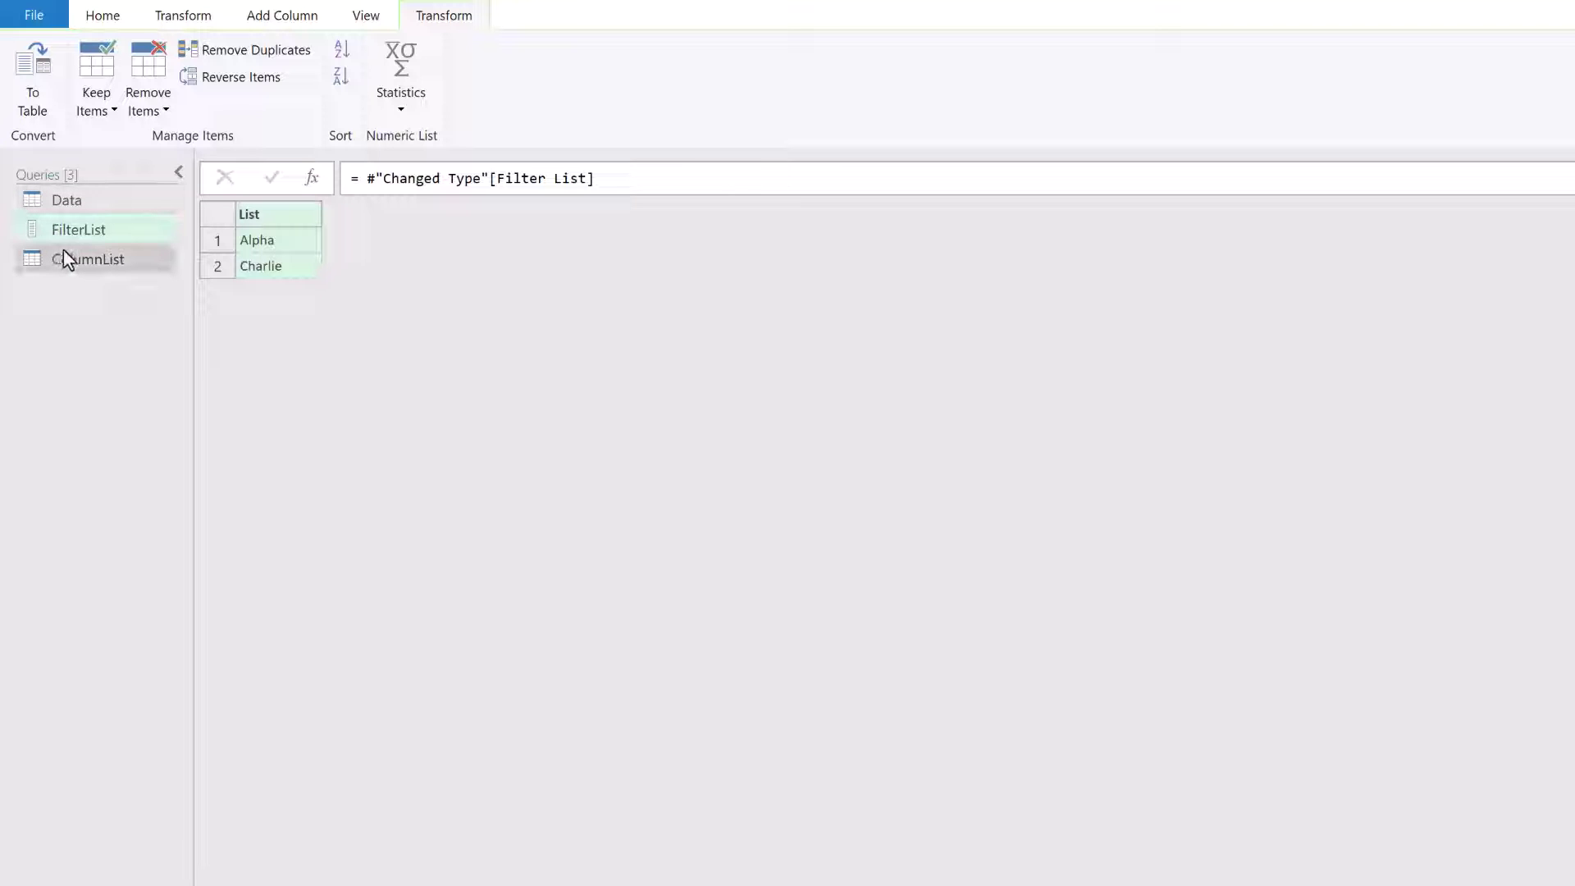
# - Replace false in the Data query's filter with List.Contains(FilterList,[Item])
pyautogui.click(85, 198)
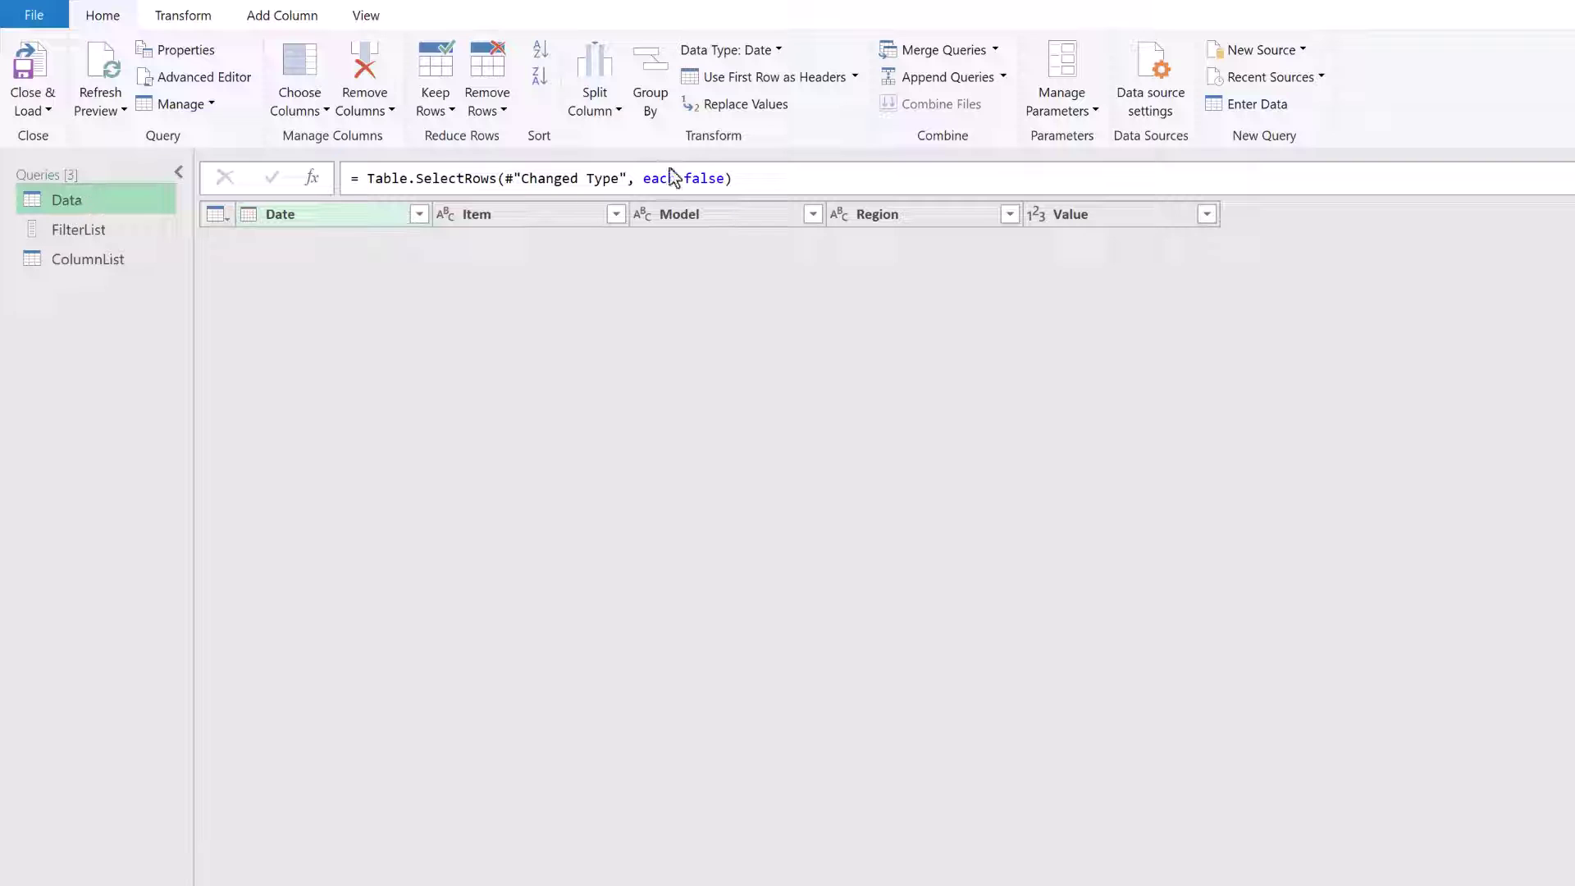
pyautogui.moveTo(685, 178); pyautogui.dragTo(722, 178)
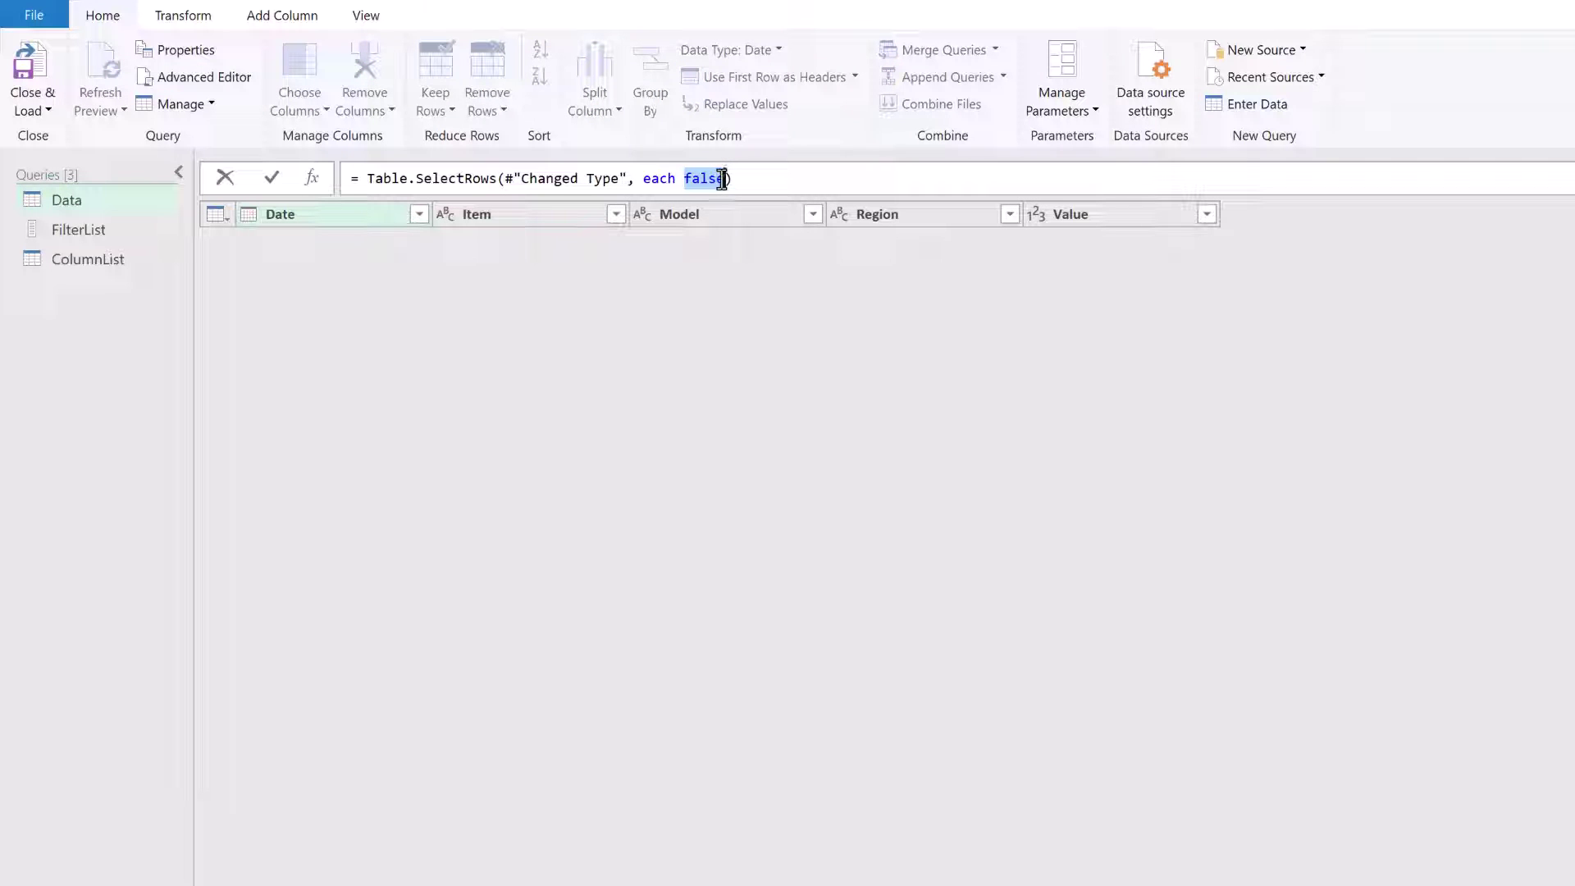
pyautogui.write('List.Contai')
pyautogui.press('Tab')
pyautogui.write('(')
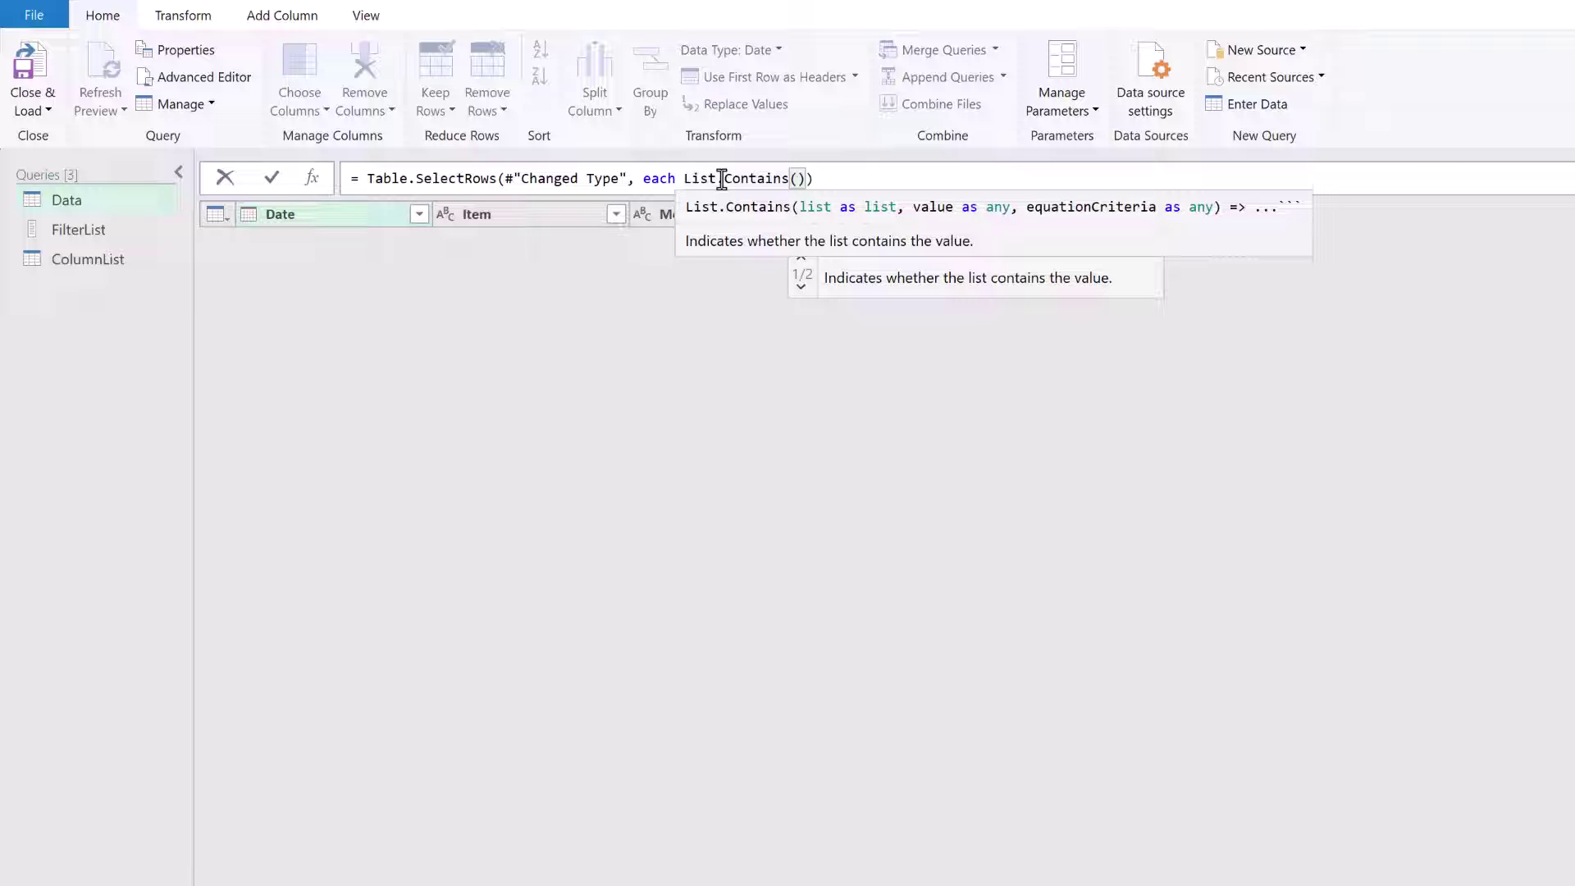
pyautogui.write('Fil')
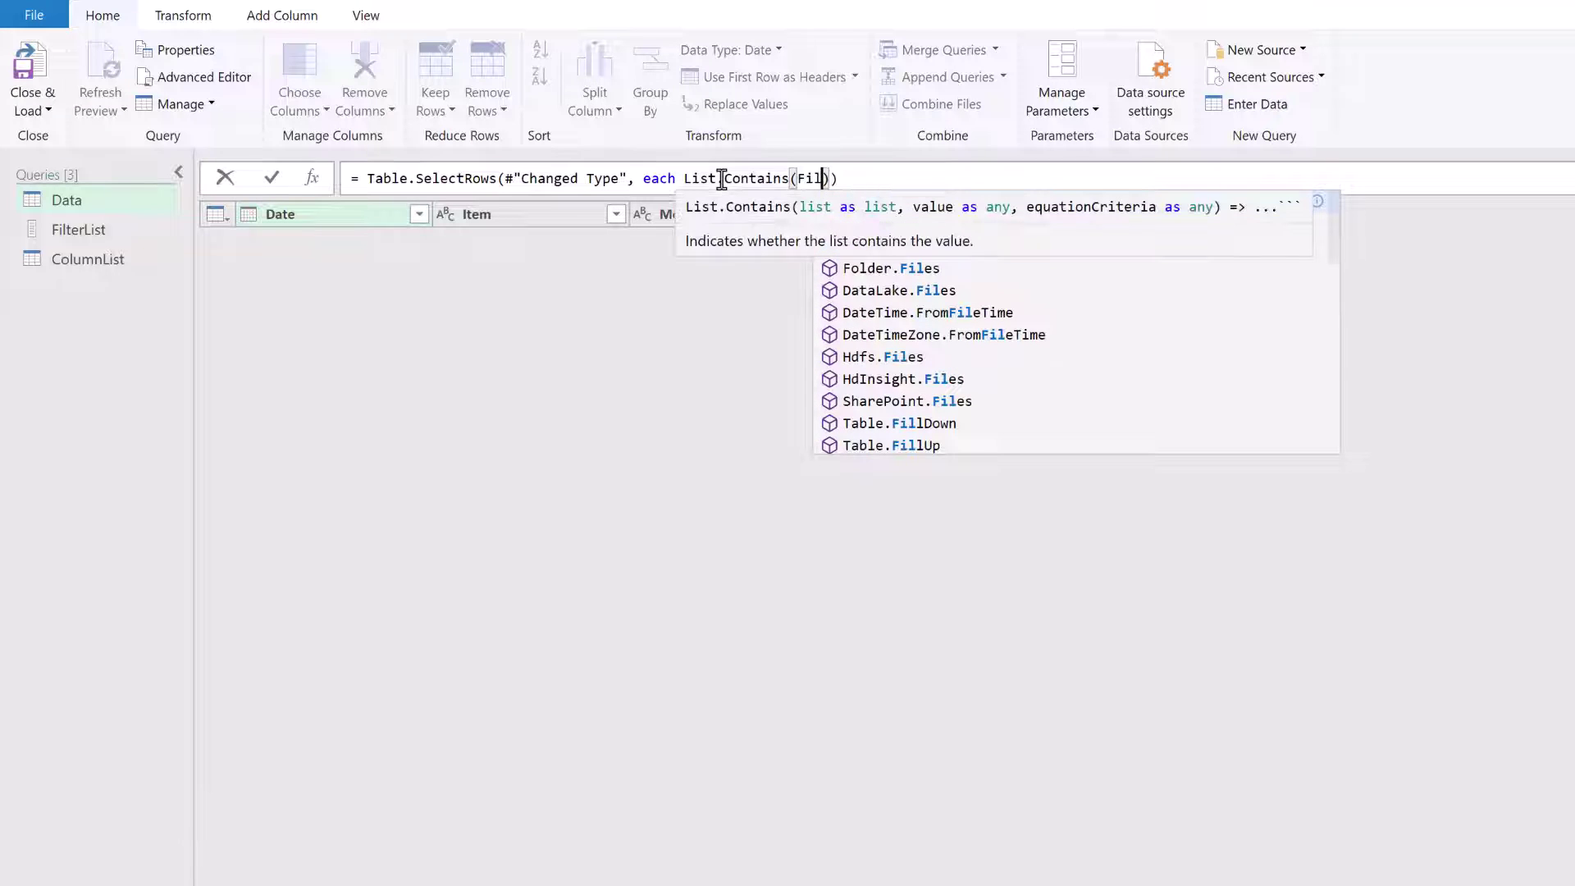
pyautogui.write('terList,')
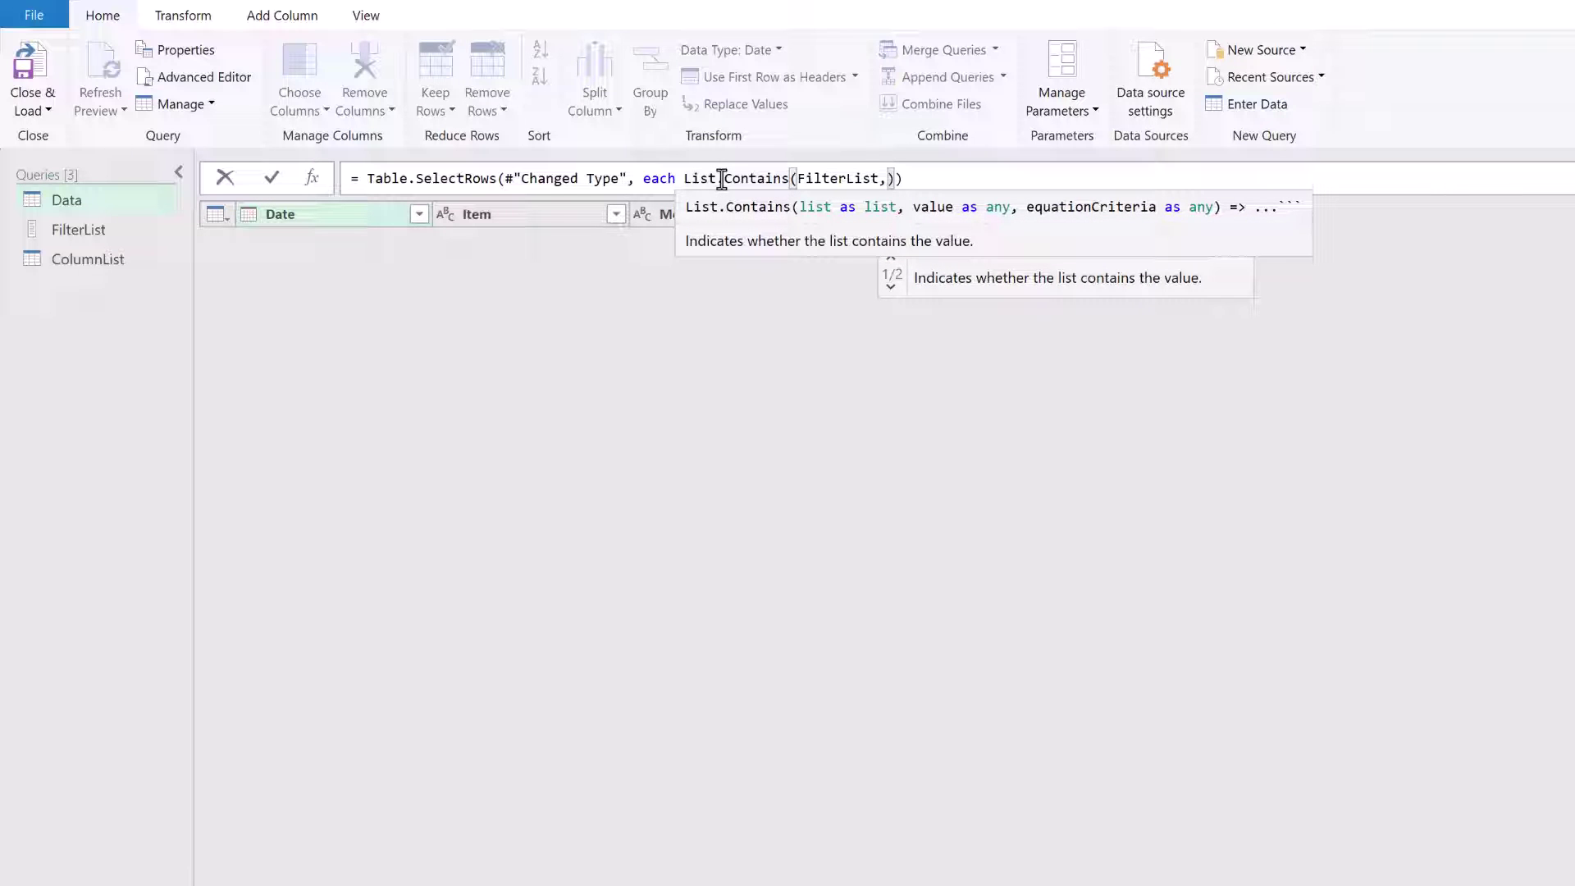
pyautogui.write('[Item')
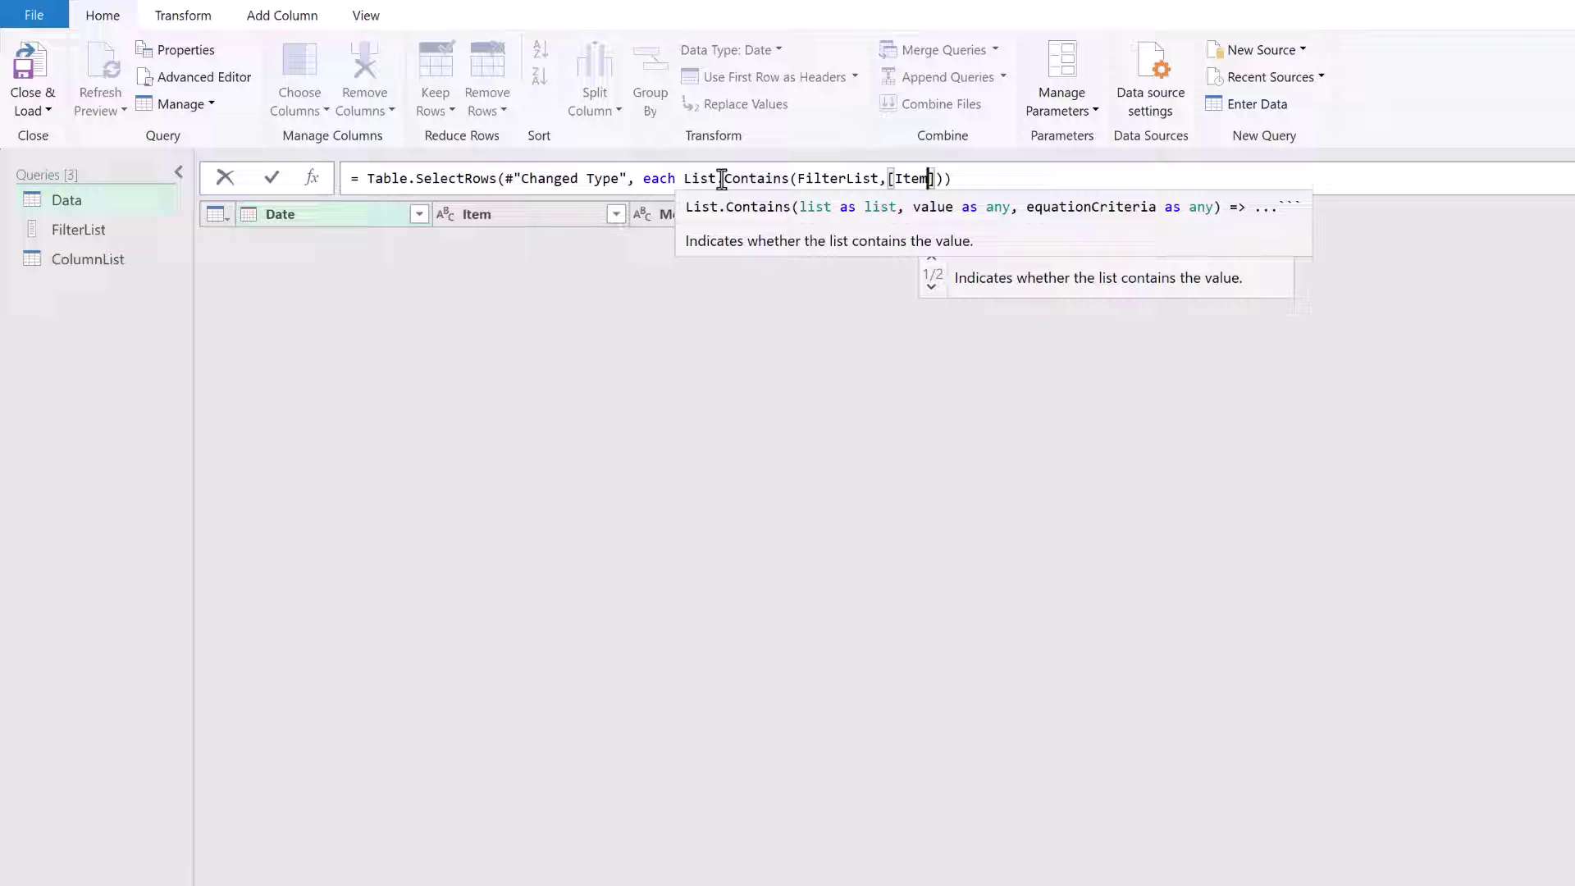
pyautogui.press('Return')
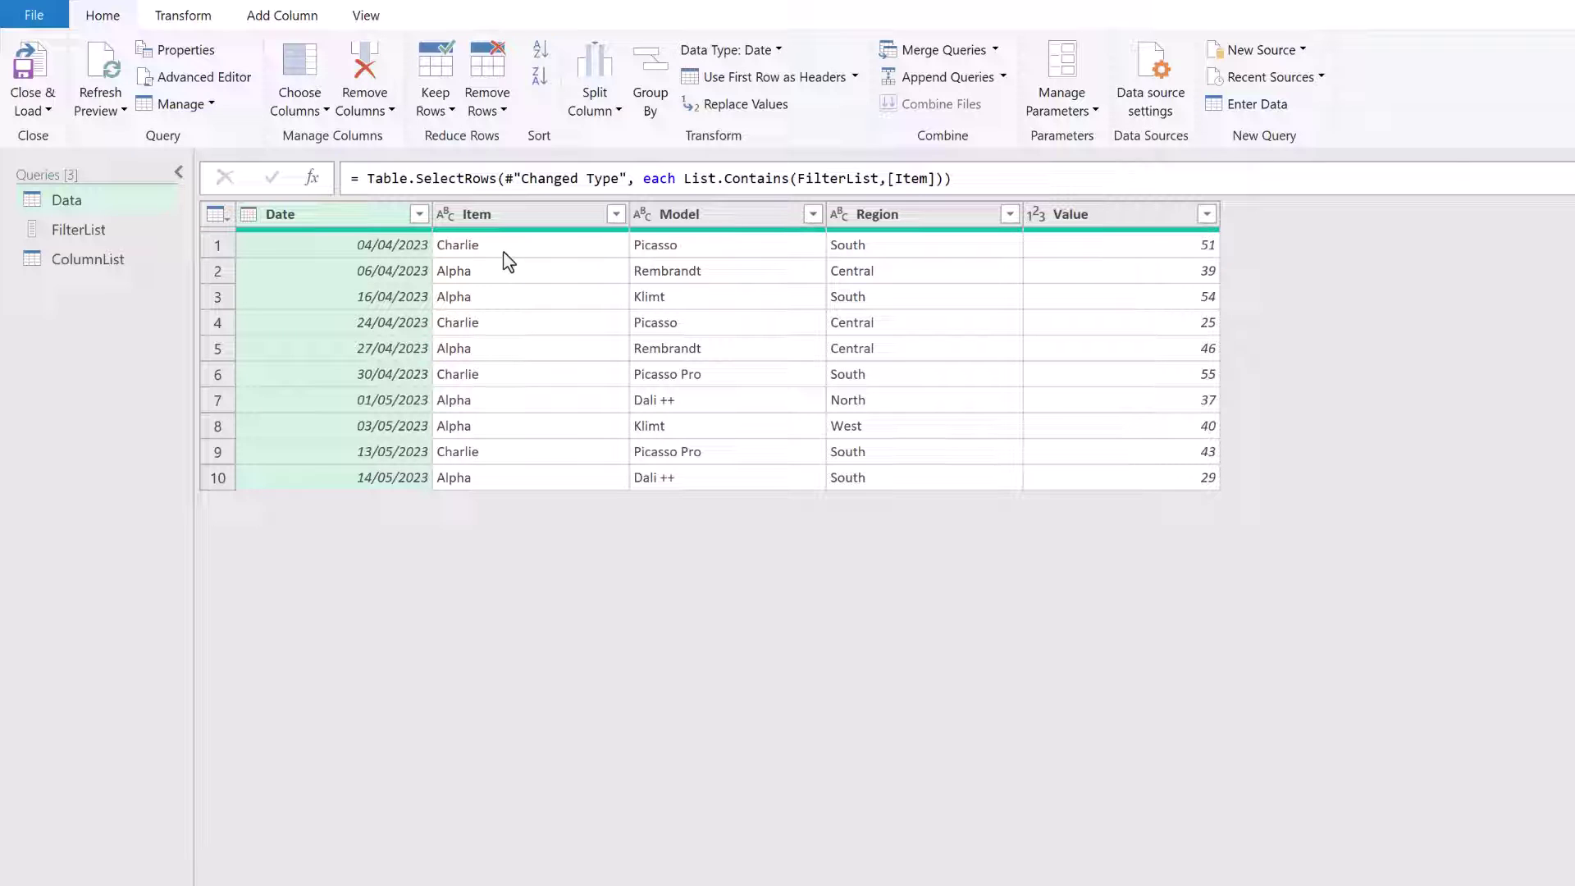
# - Check the FilterList list, then close the List.Contains parenthesis in the Data filter
pyautogui.click(96, 228)
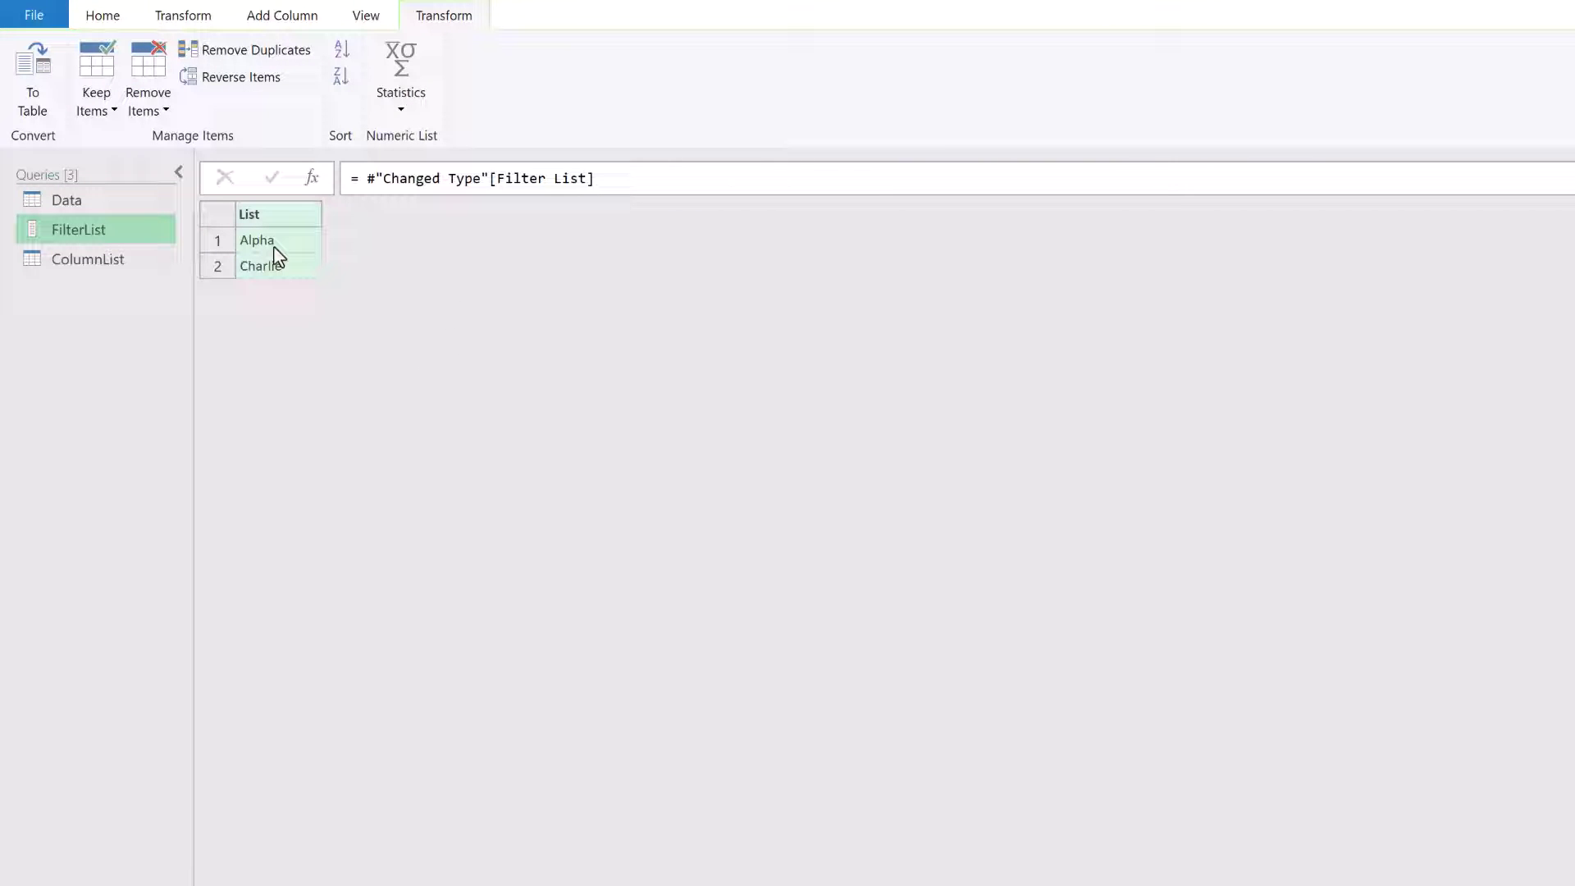
pyautogui.click(80, 205)
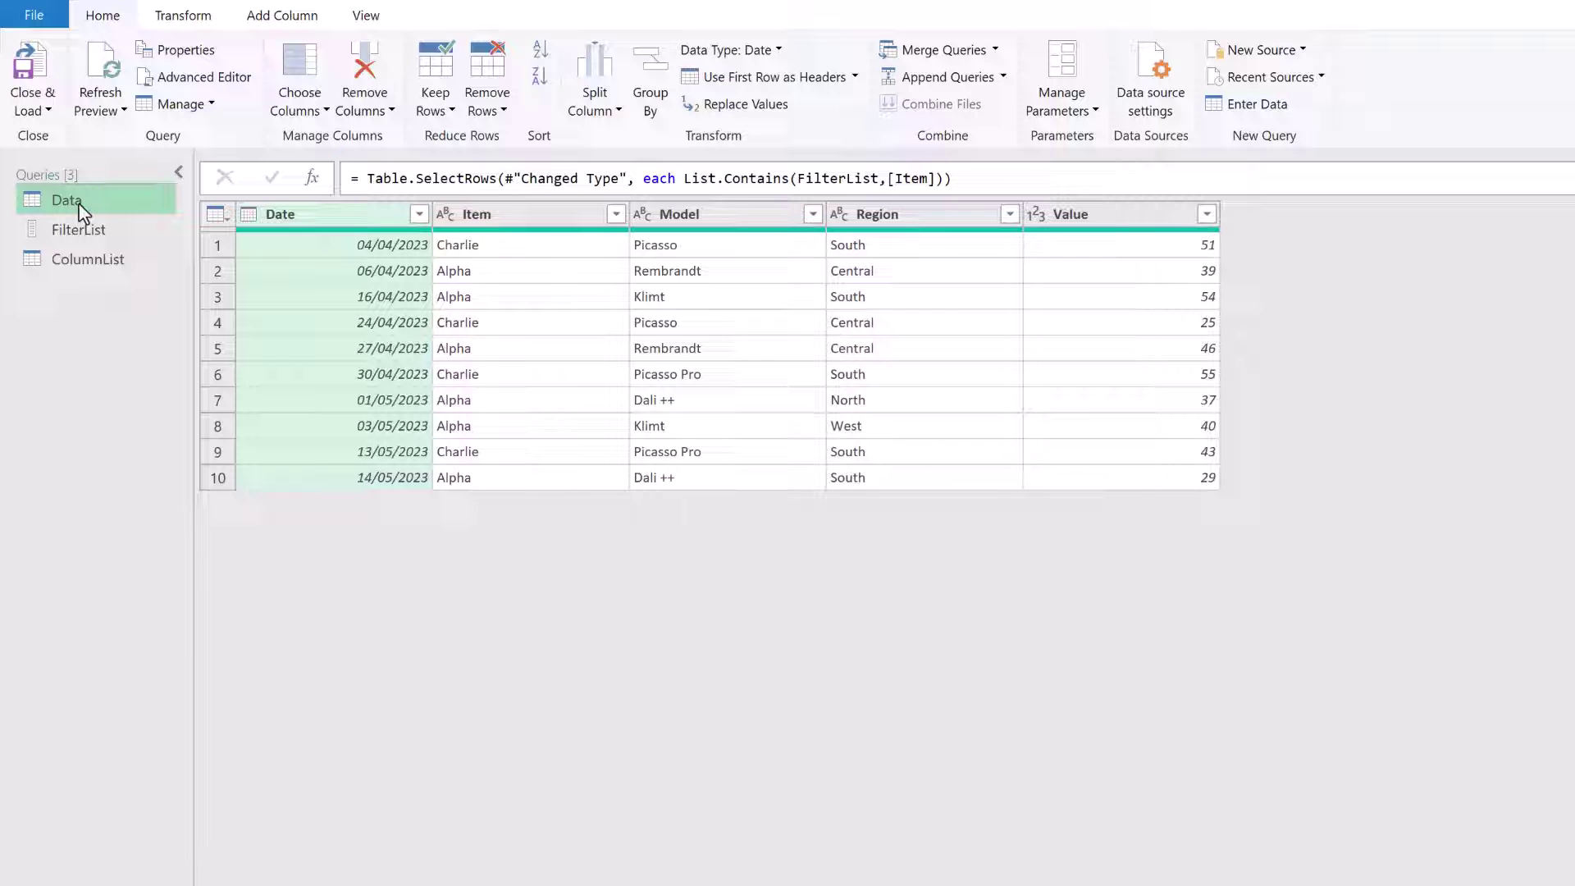
pyautogui.click(938, 181)
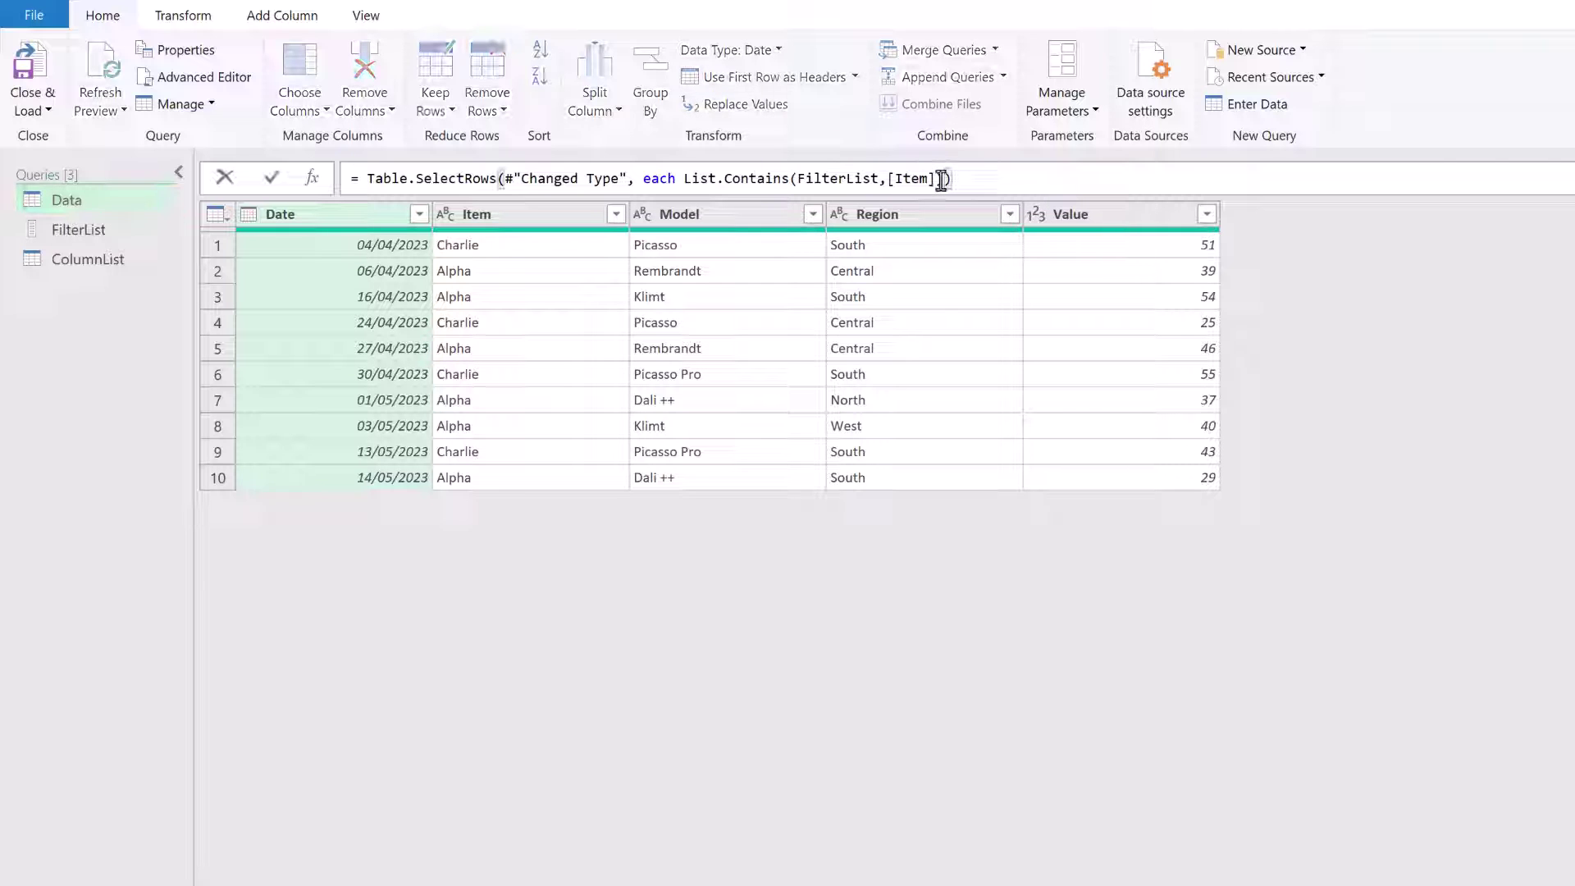
pyautogui.write(')')
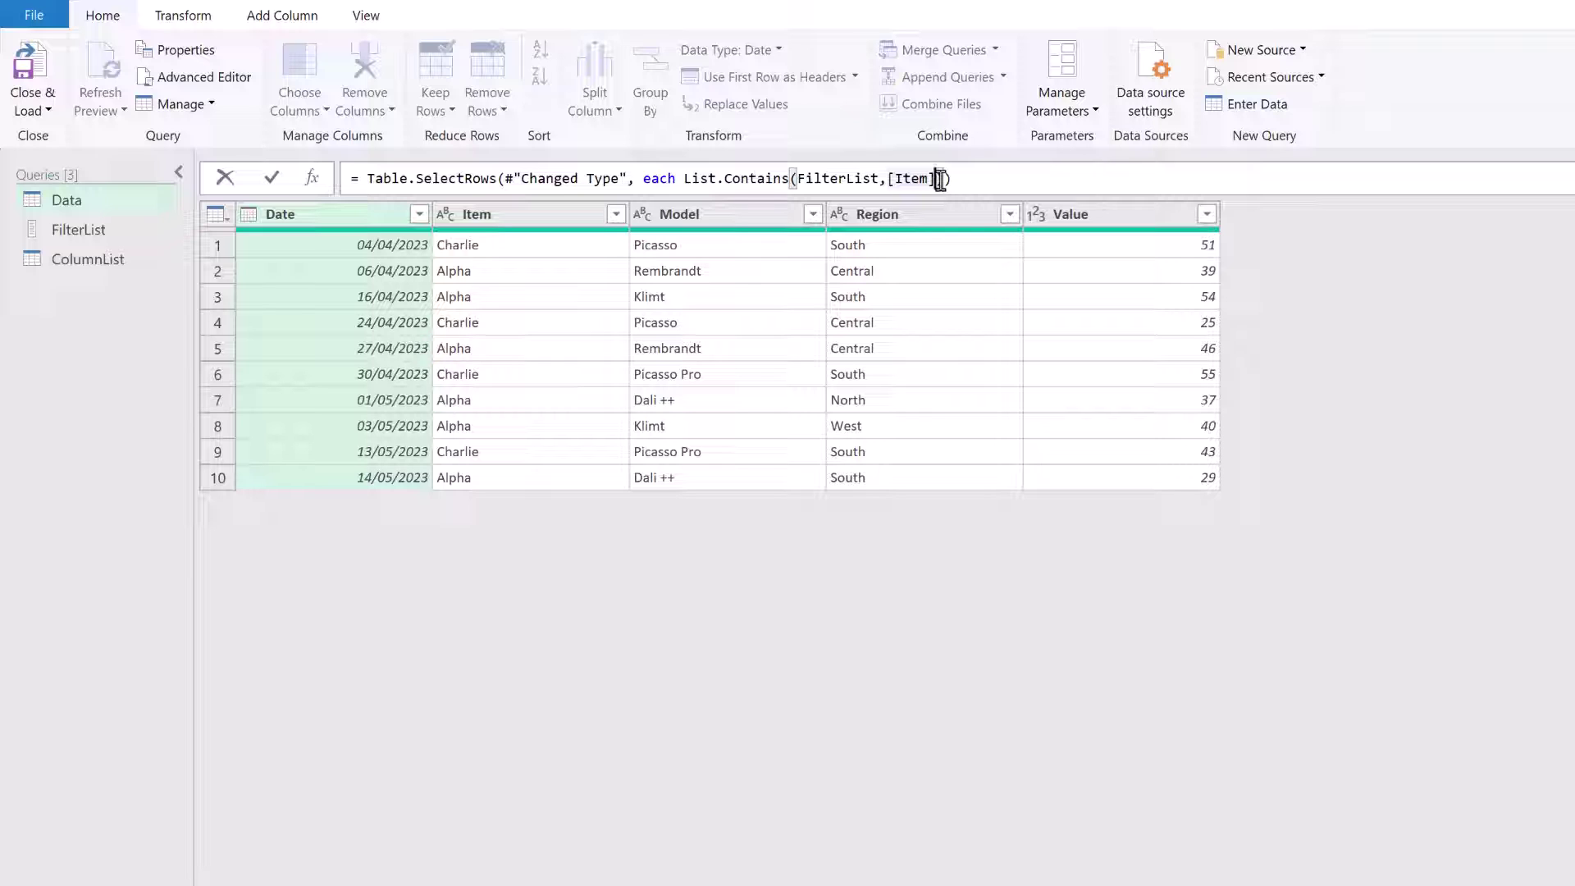
# - Add Comparer.OrdinalIgnoreCase as a case-insensitive argument to List.Contains
pyautogui.write(',')
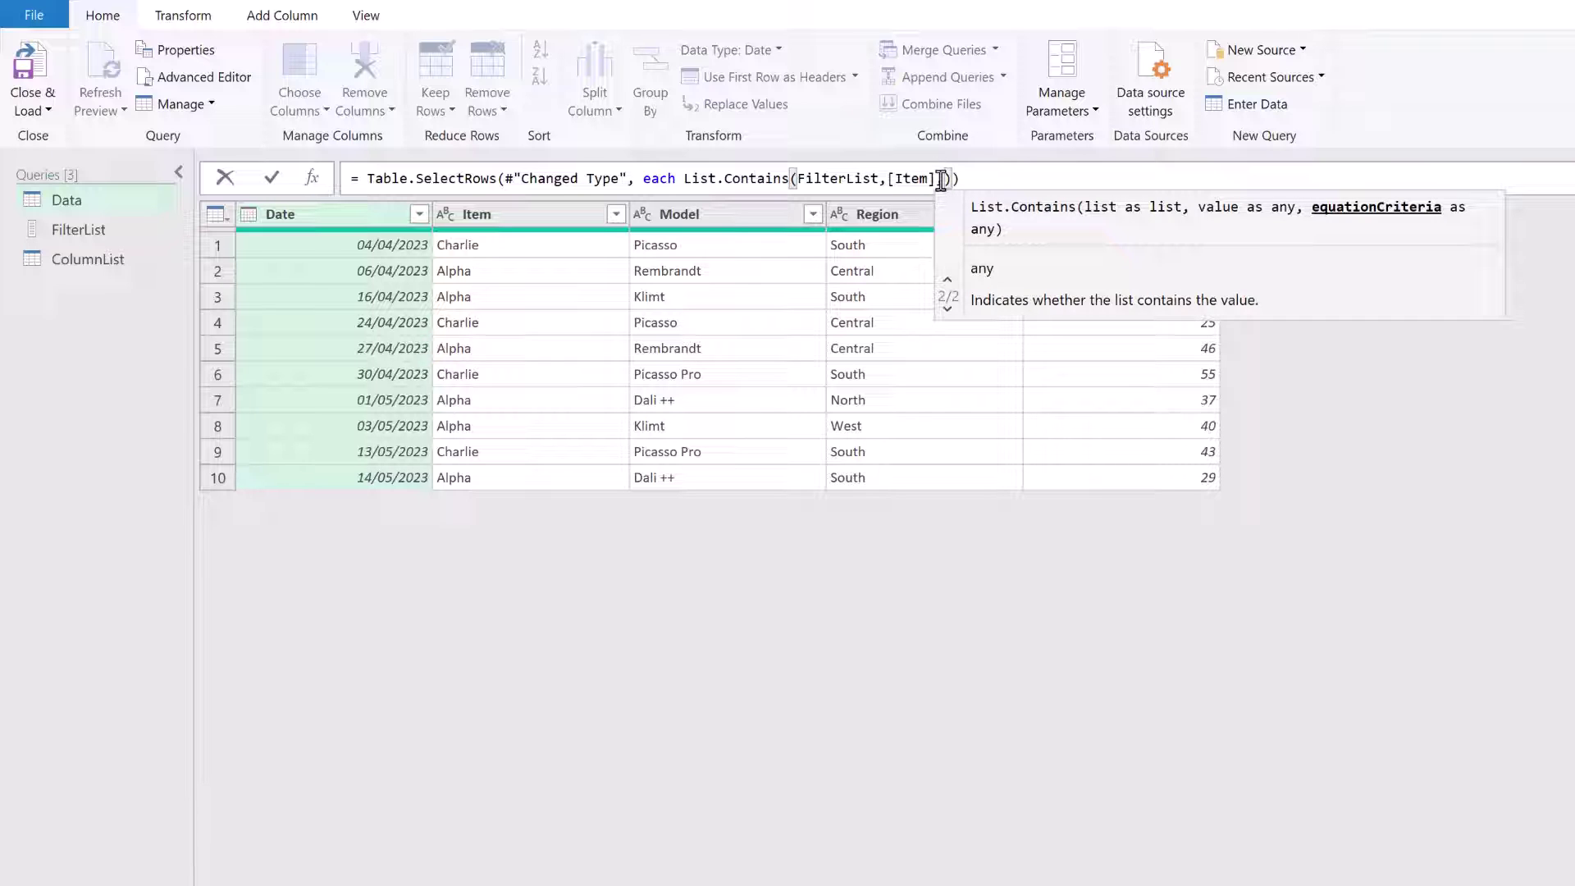
pyautogui.write('Com')
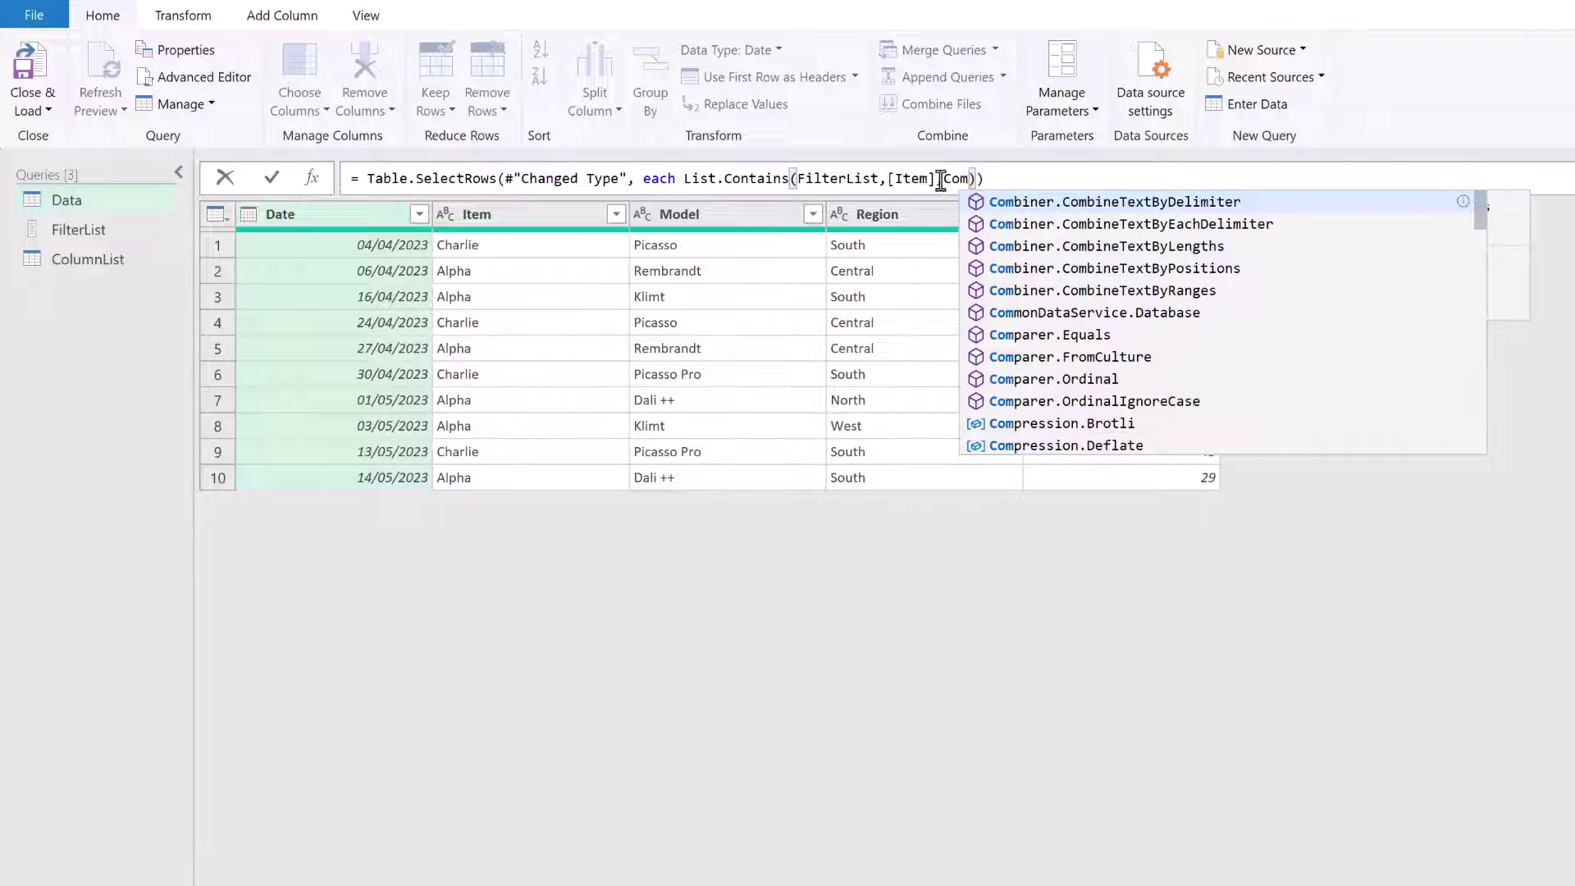
pyautogui.write('parer')
pyautogui.press('Down')
pyautogui.press('Down')
pyautogui.press('Down')
pyautogui.press('Tab')
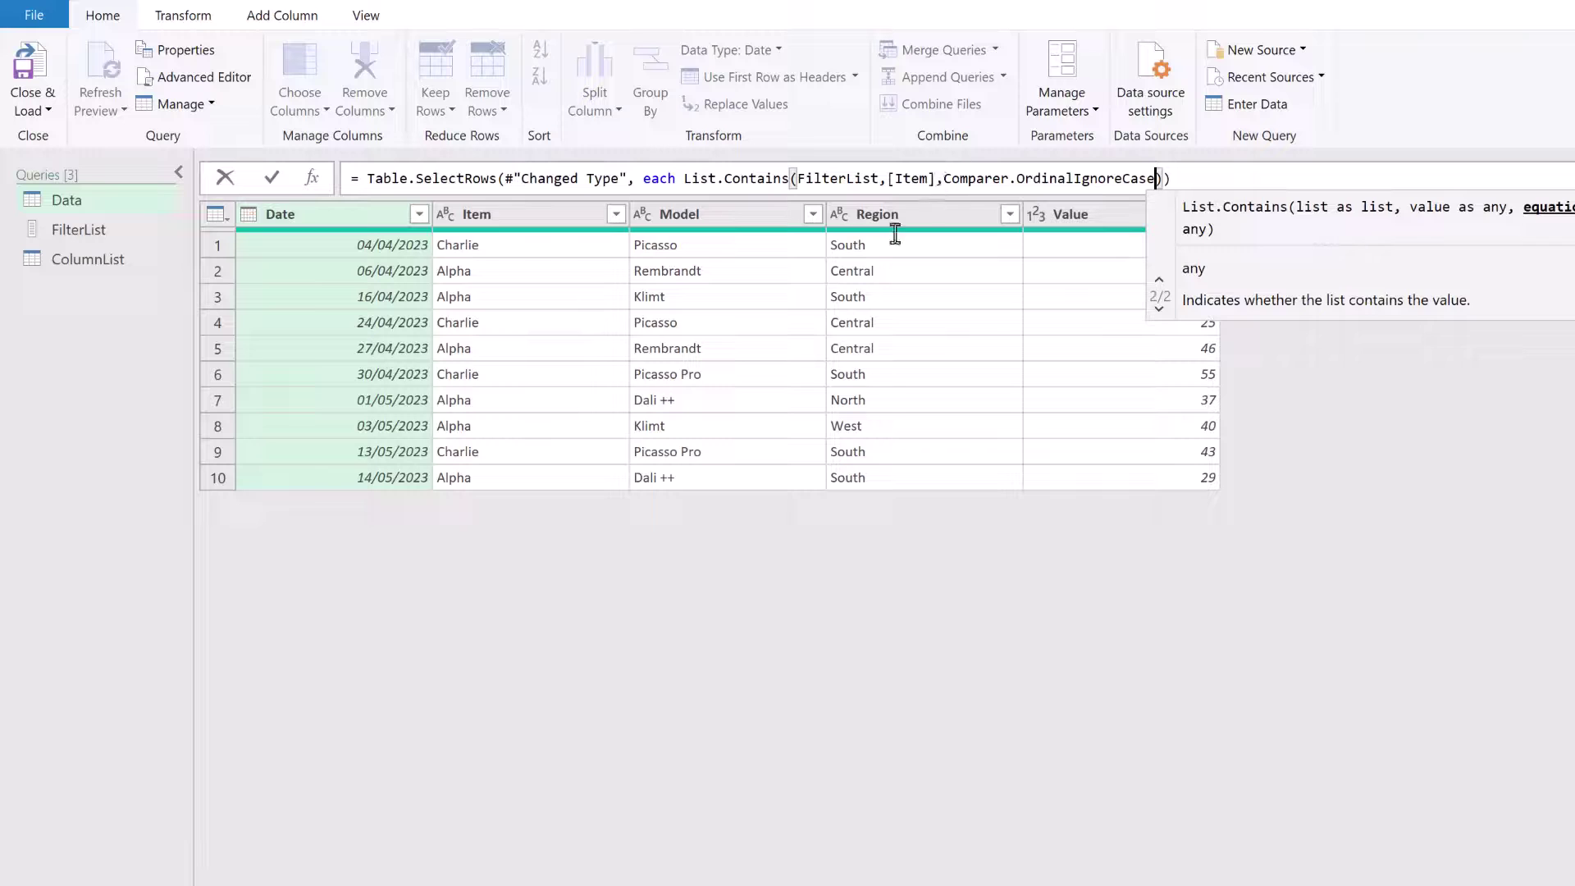
pyautogui.press('Return')
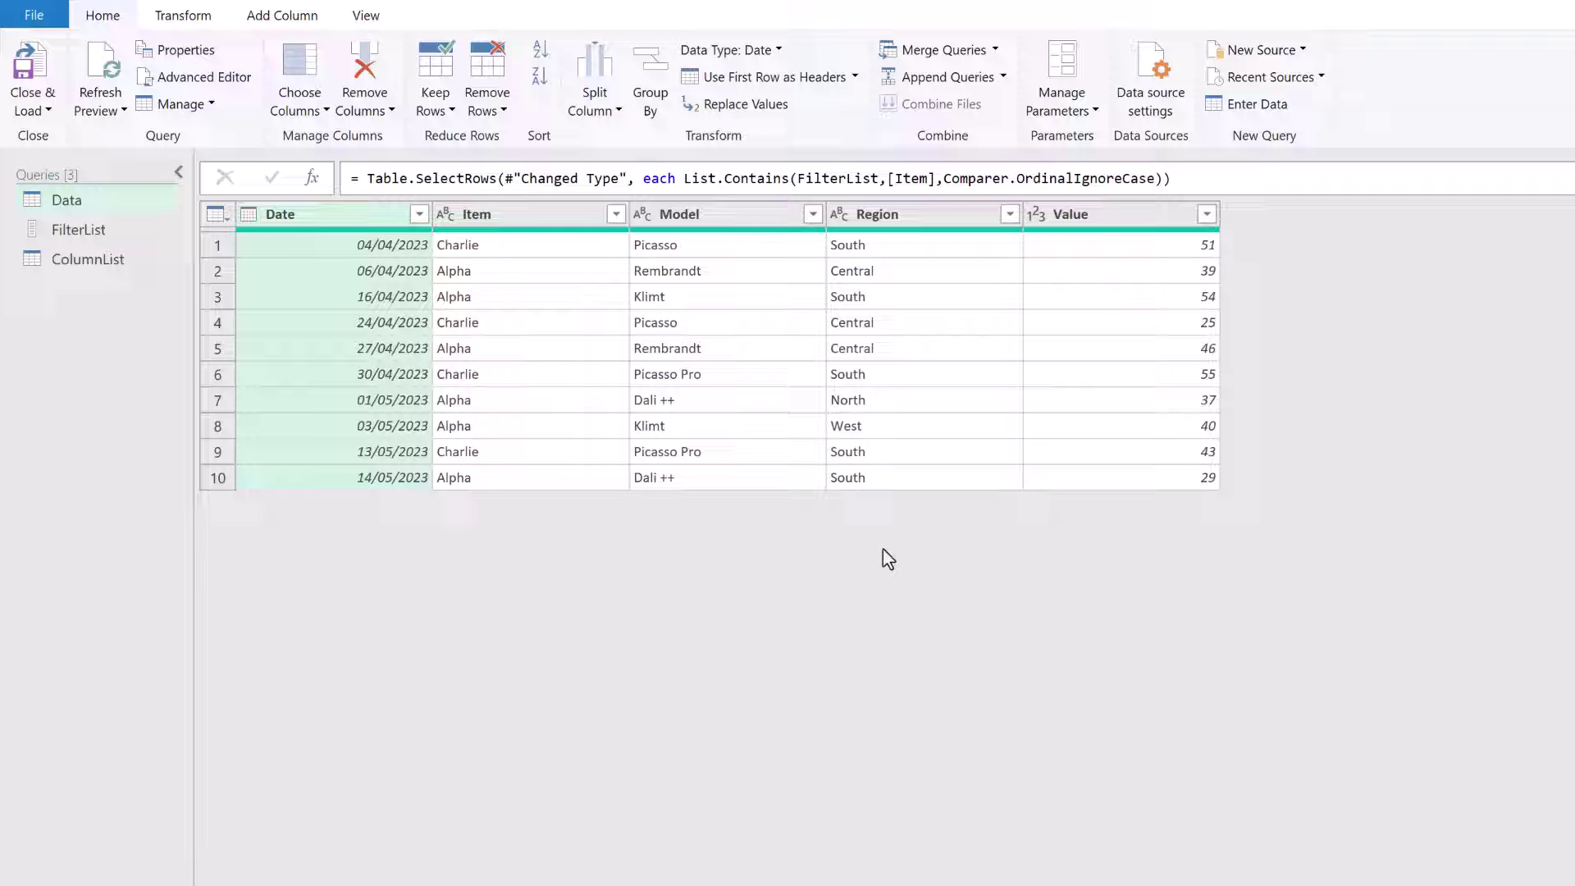
# - Remove the comparer argument so the filter matches case-sensitively
pyautogui.click(941, 179)
pyautogui.moveTo(941, 179); pyautogui.dragTo(1155, 180)
pyautogui.press('BackSpace')
pyautogui.press('Return')
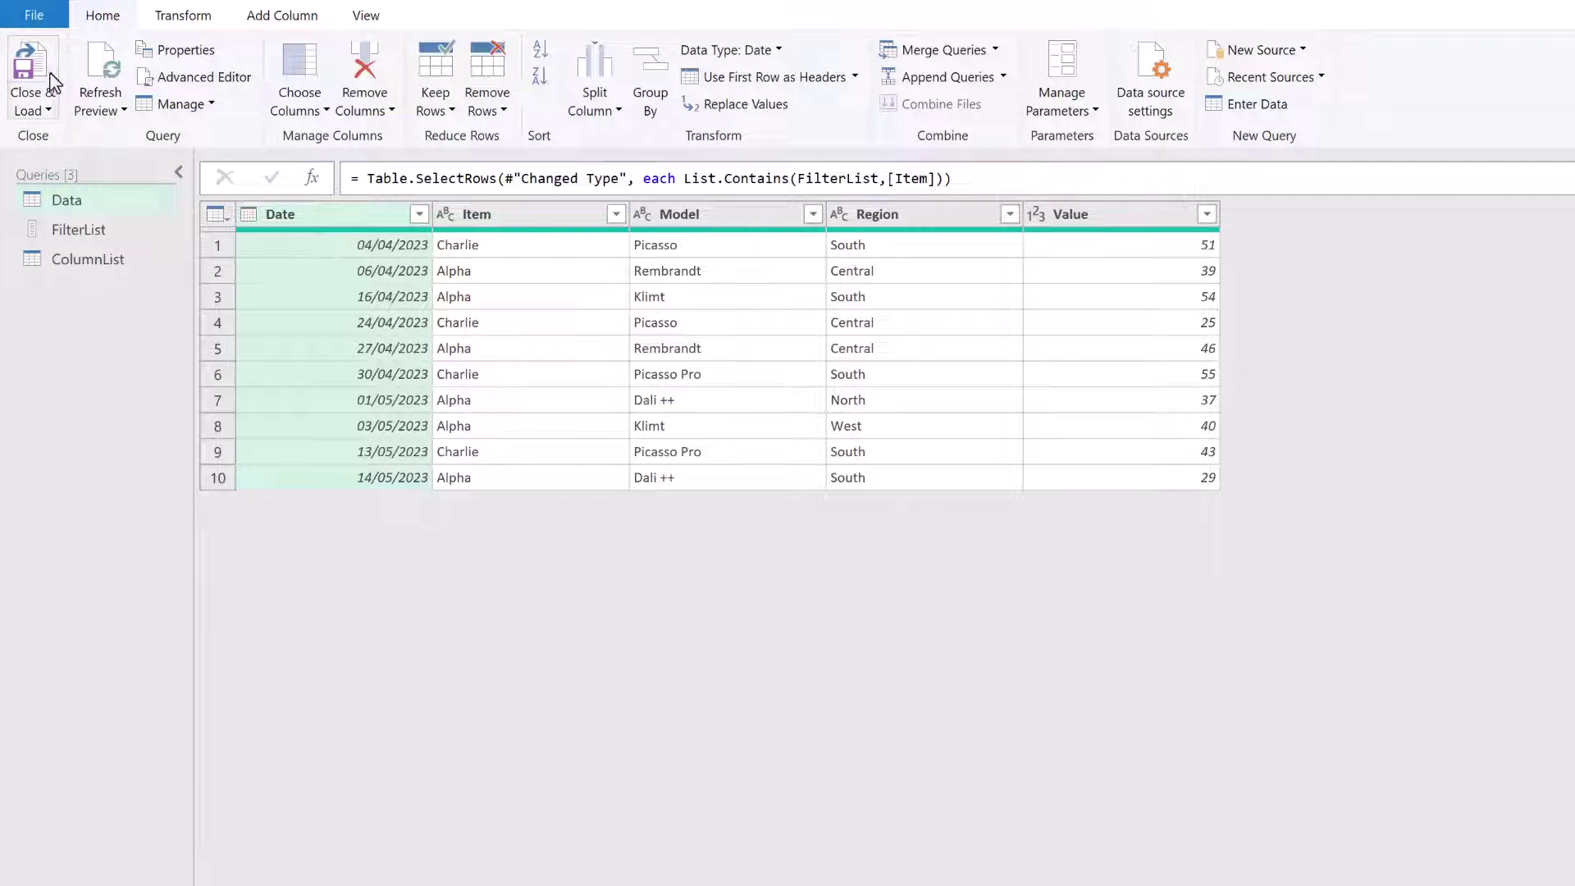
# - Close the editor and load the Data query as a table on a new worksheet
pyautogui.click(51, 108)
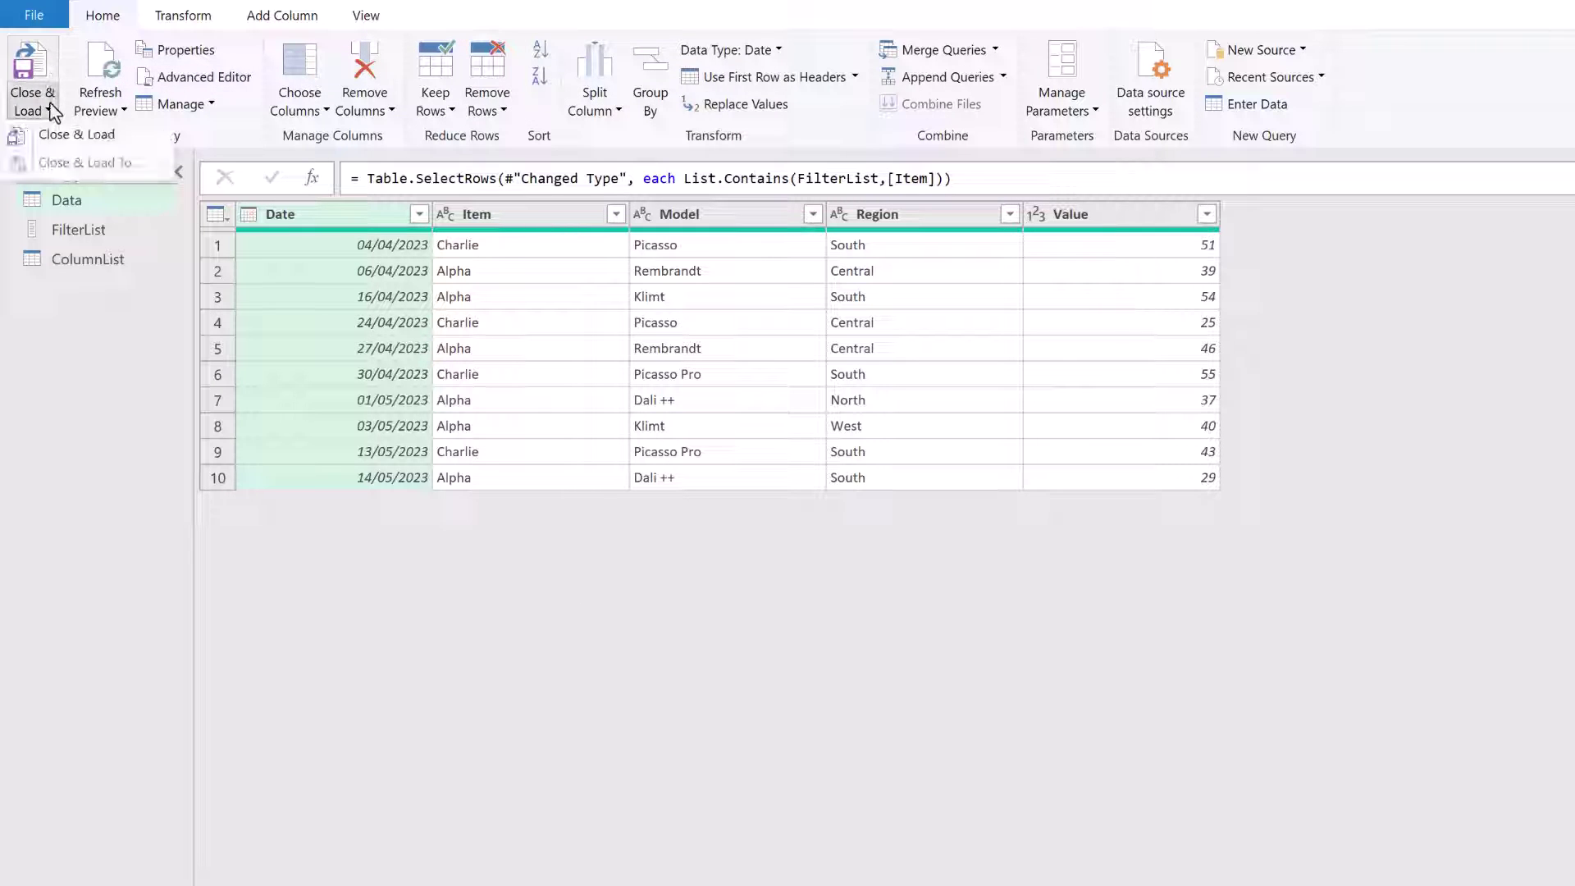
pyautogui.click(82, 134)
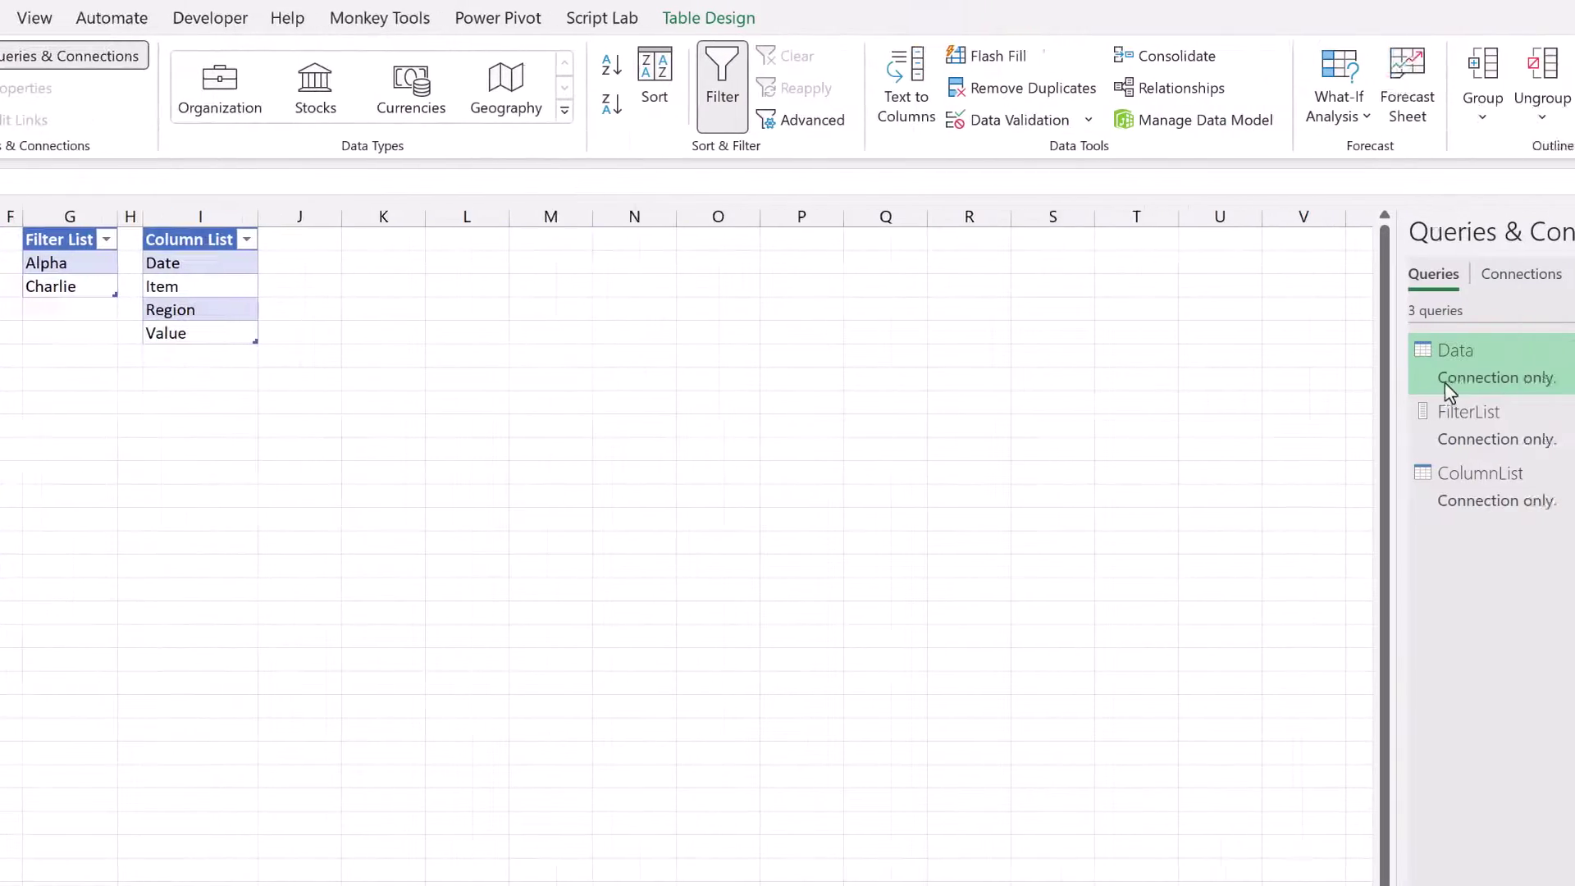
pyautogui.rightClick(1466, 382)
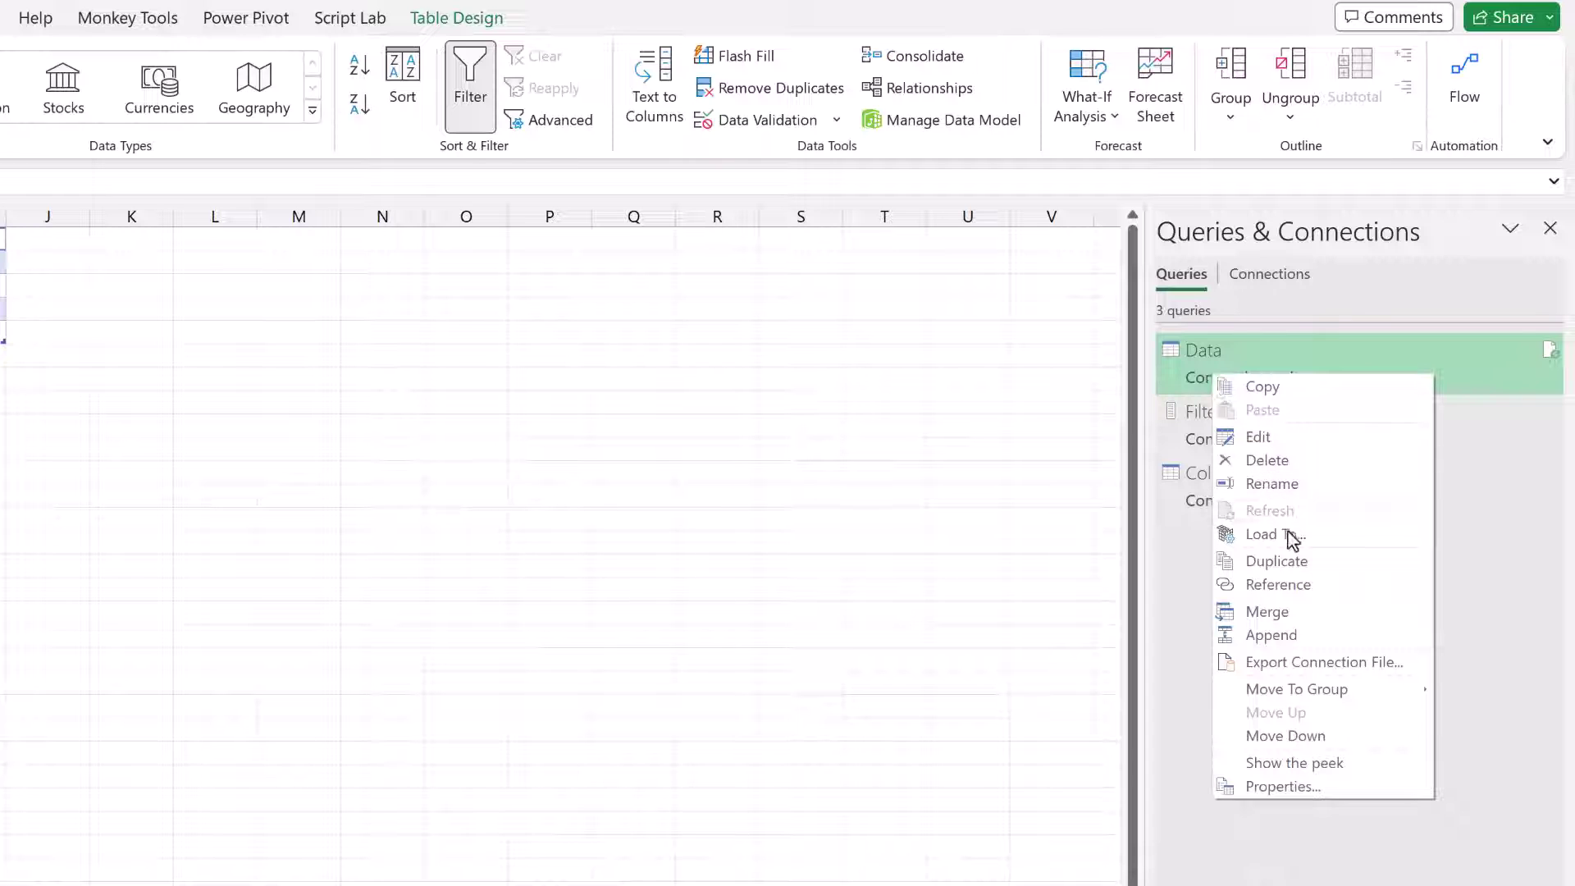
pyautogui.click(1276, 534)
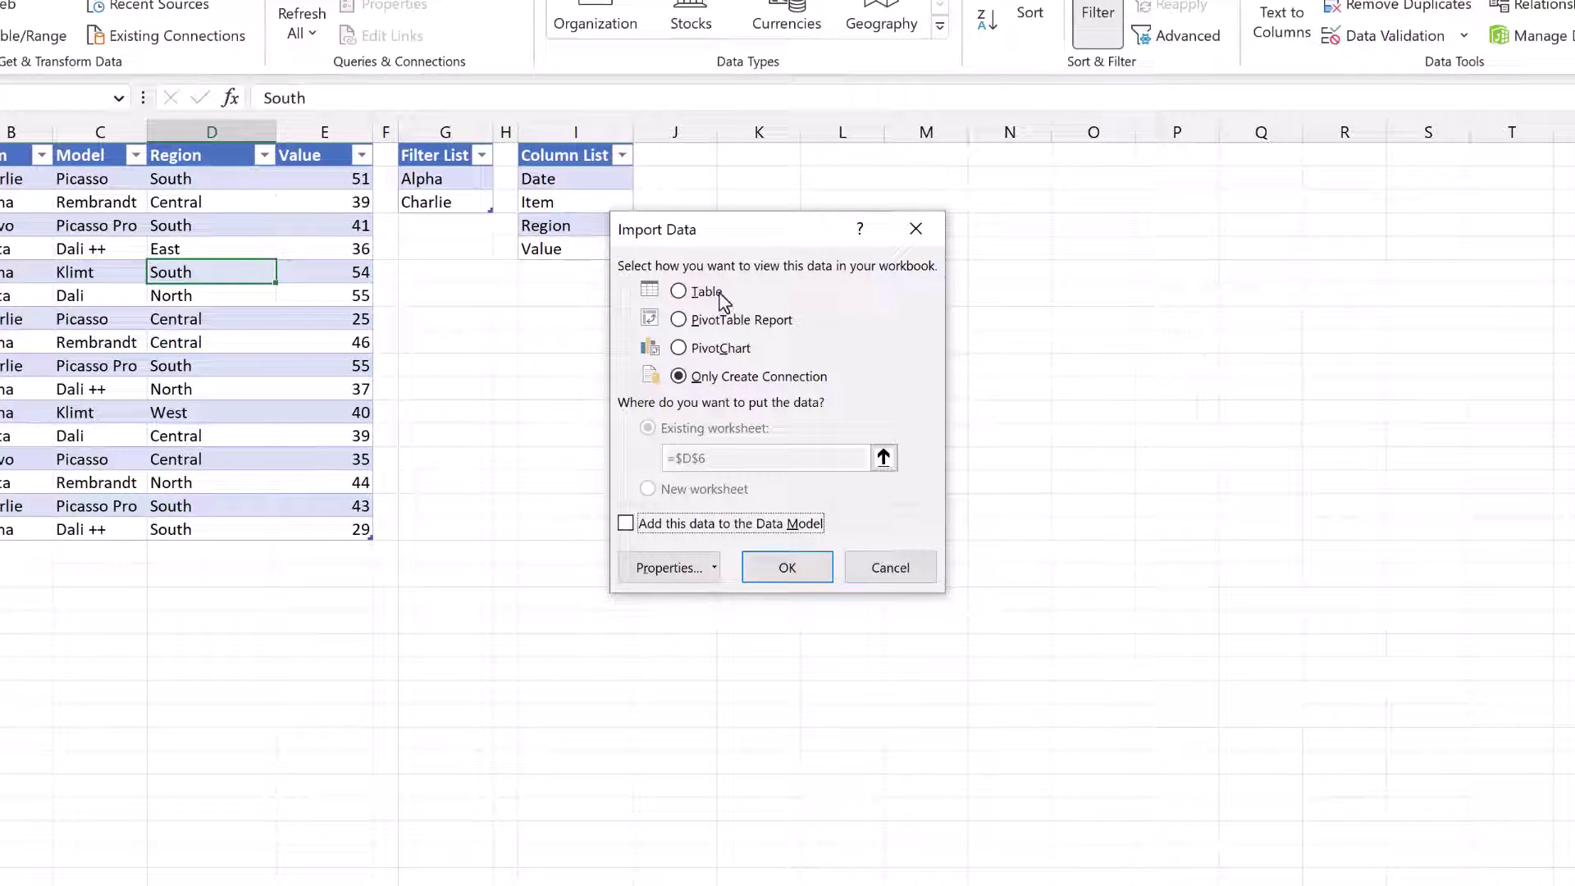
pyautogui.click(705, 293)
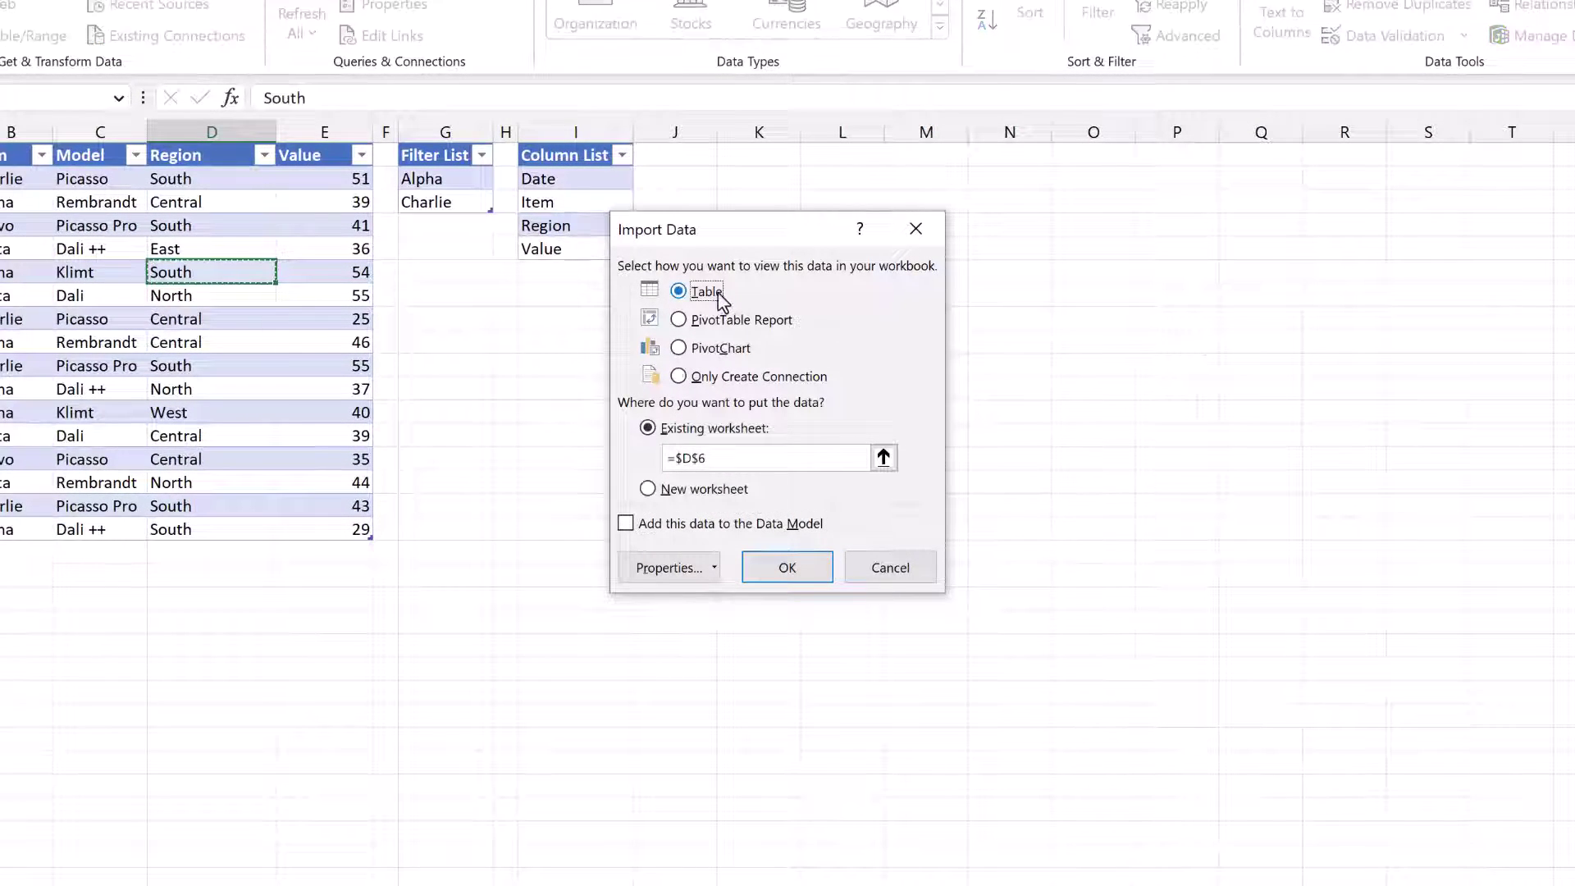
pyautogui.click(701, 491)
pyautogui.click(773, 569)
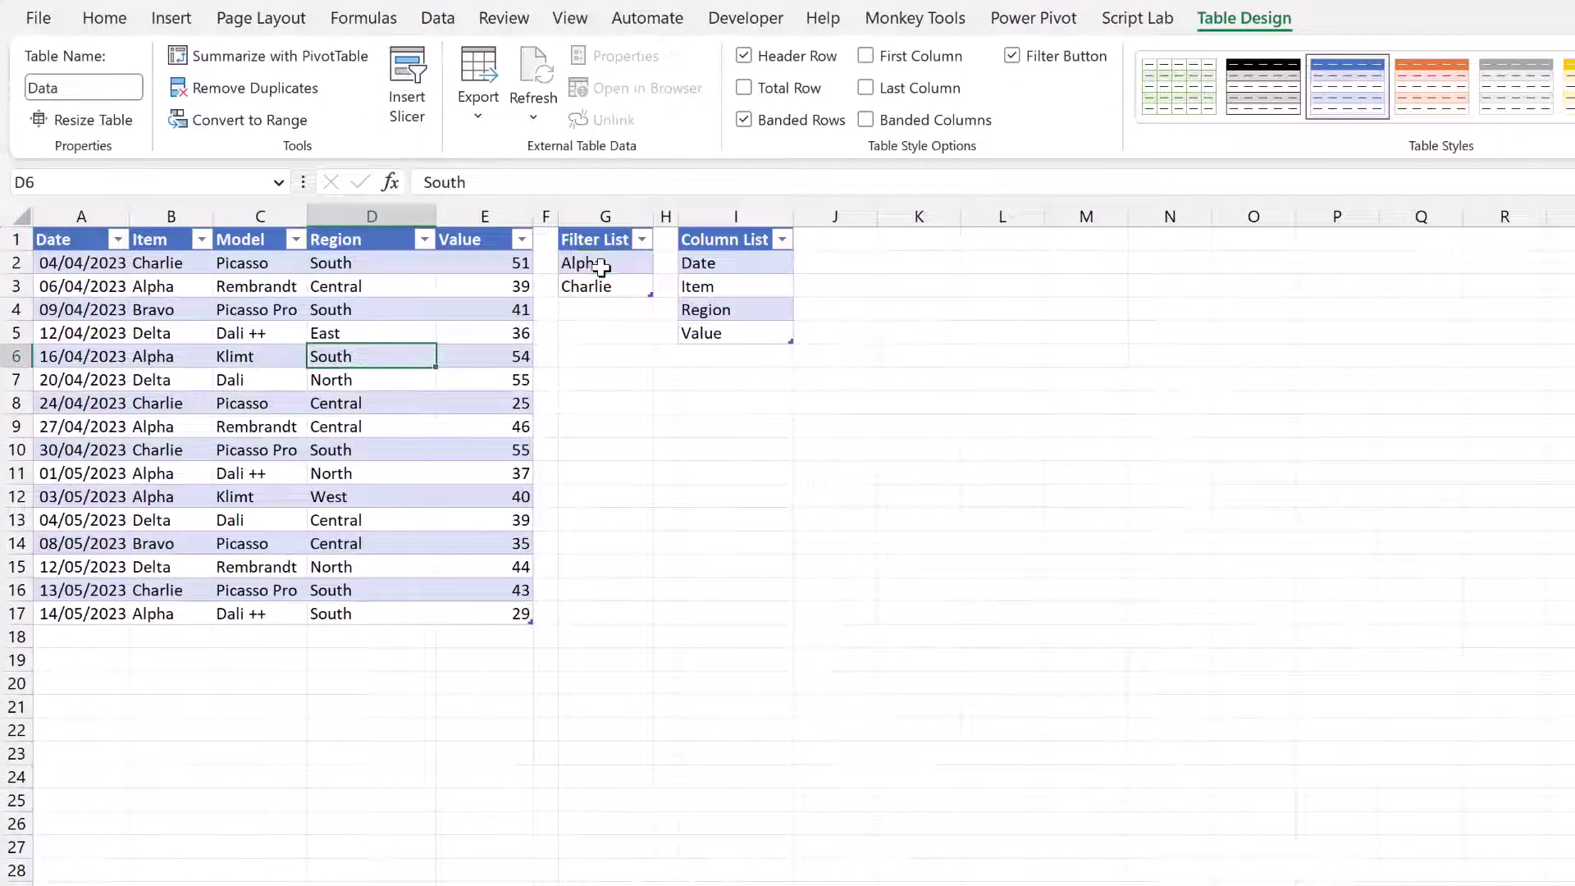
# - Change the first filter list entry to Delta and refresh the query output
pyautogui.click(601, 266)
pyautogui.write('Del')
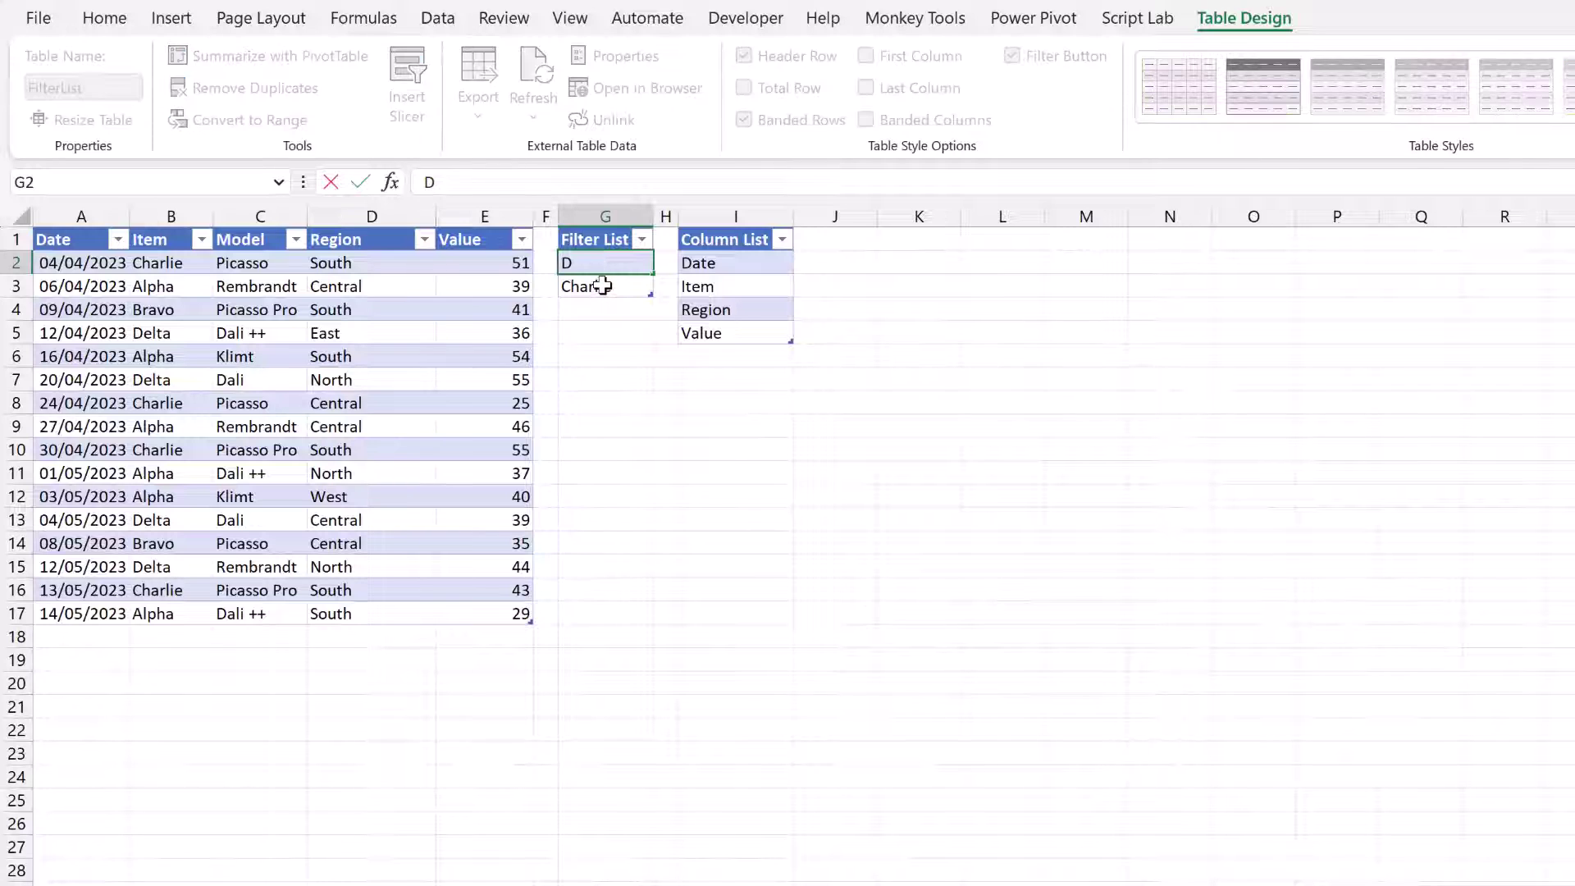
pyautogui.write('ta')
pyautogui.press('Return')
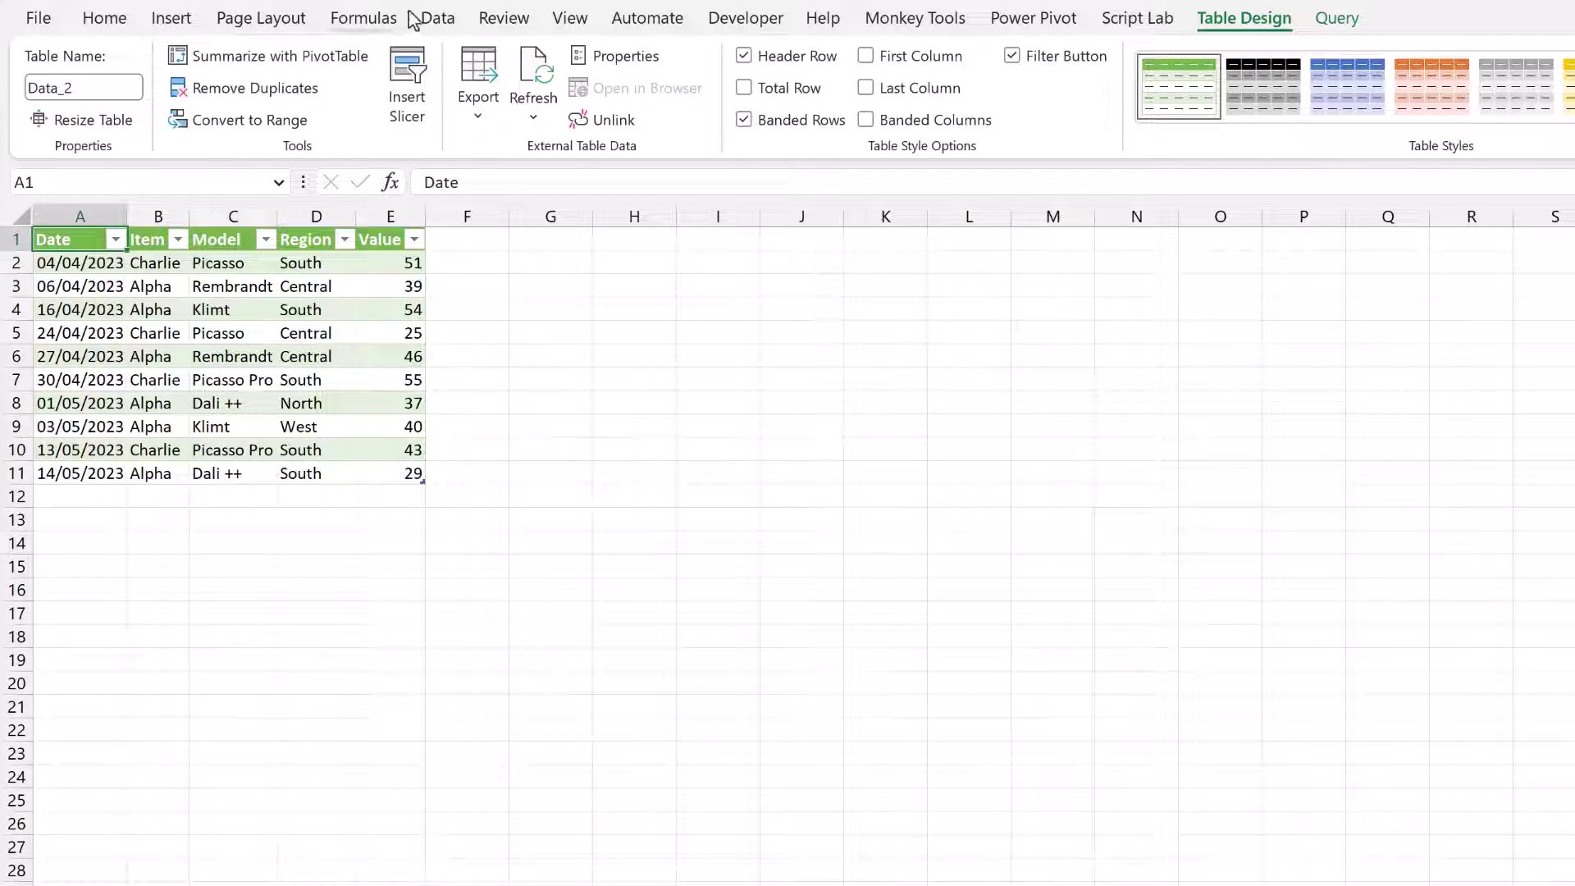
pyautogui.click(437, 18)
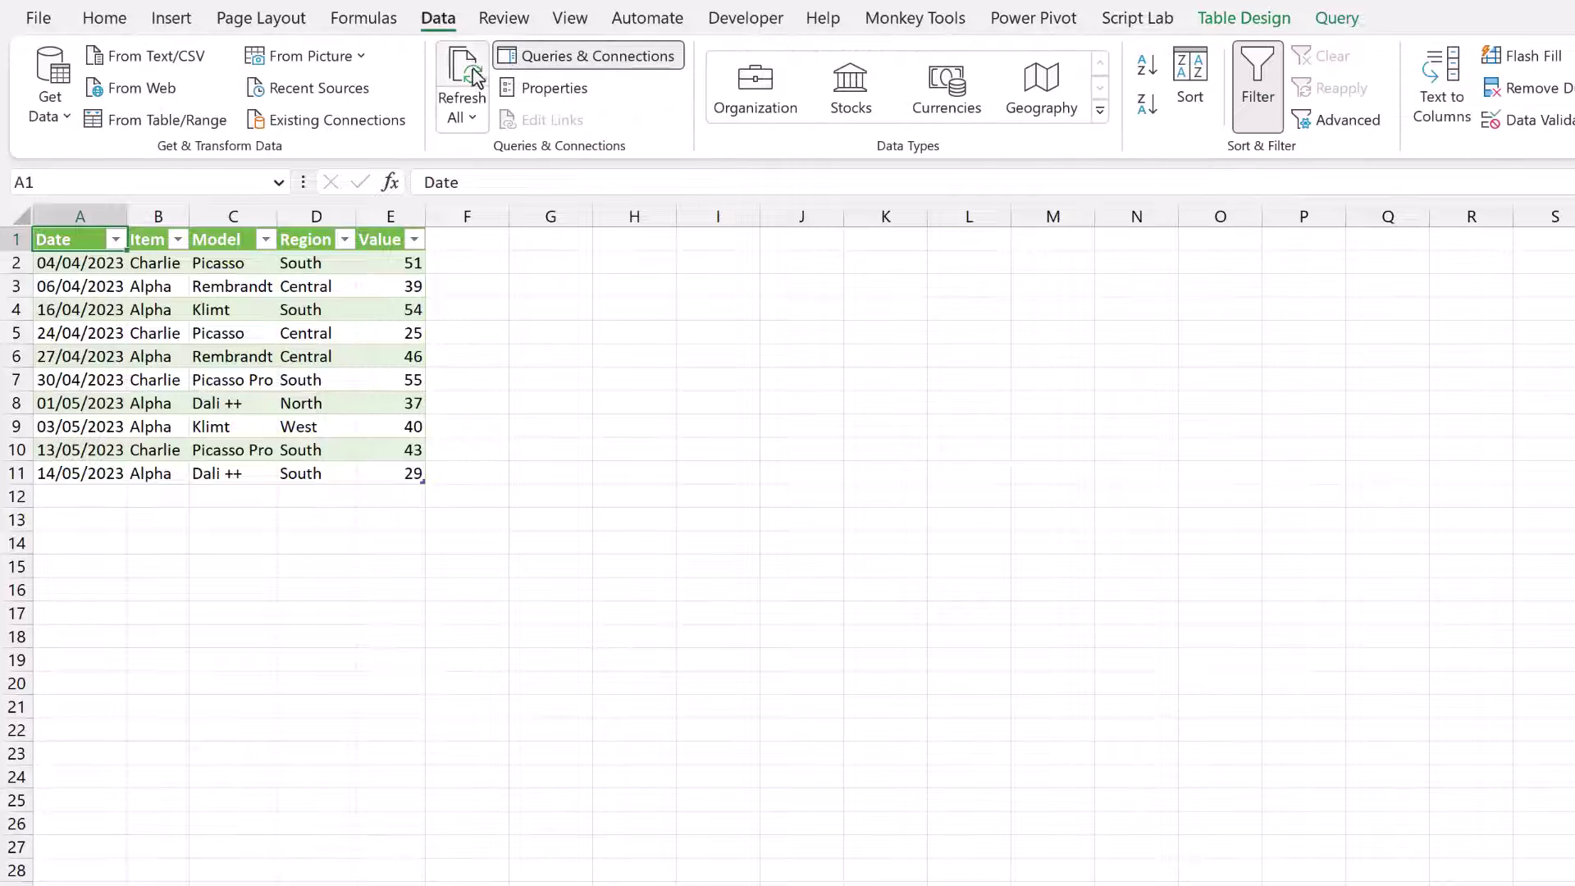
pyautogui.click(474, 77)
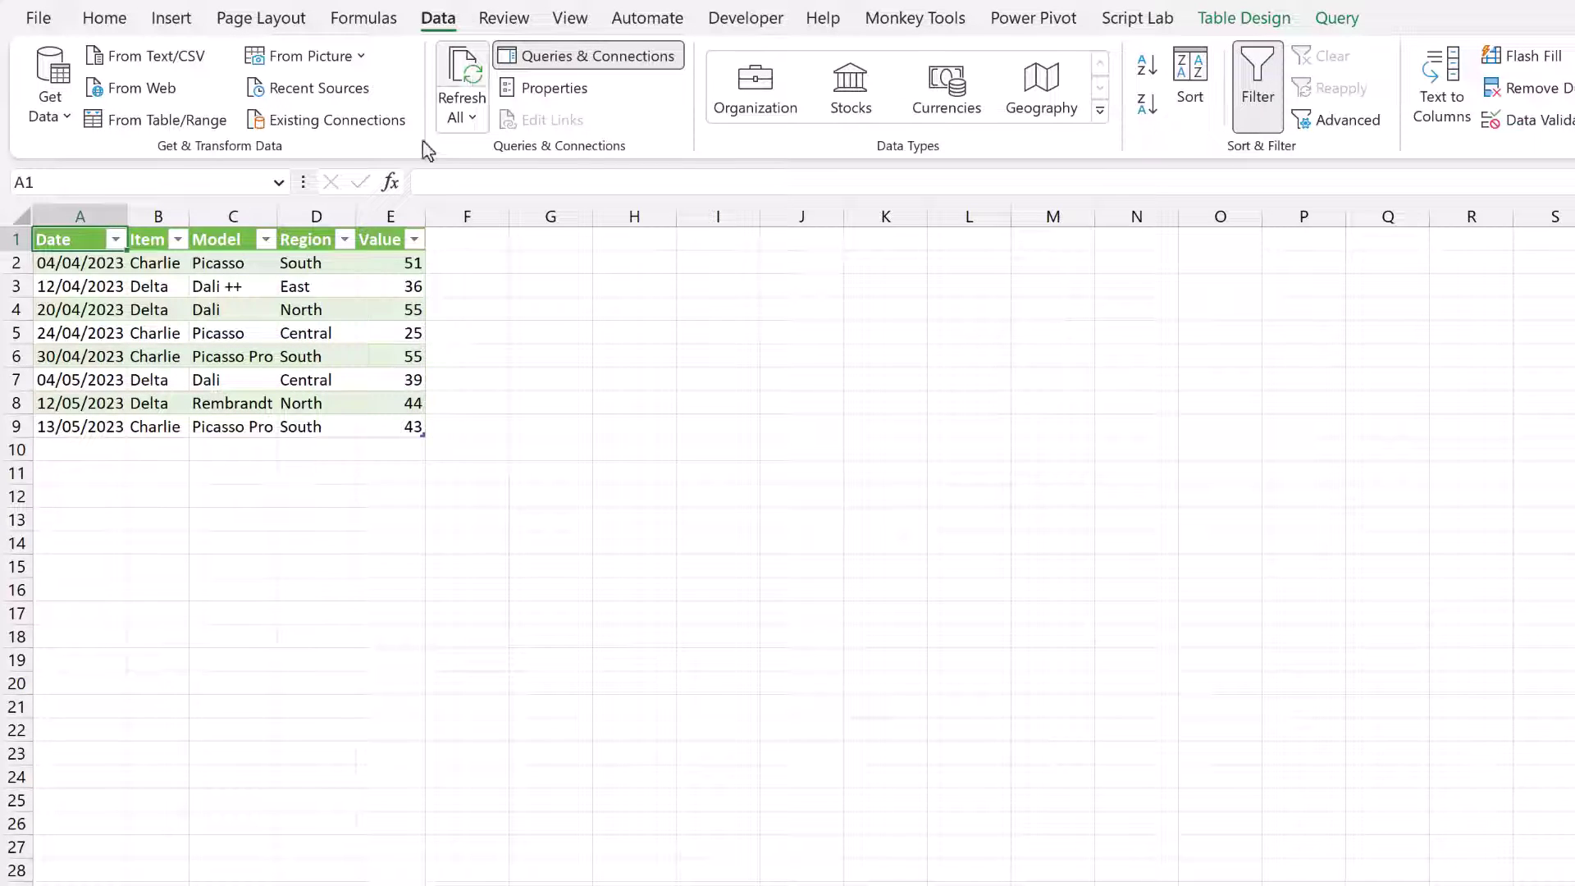
pyautogui.click(158, 280)
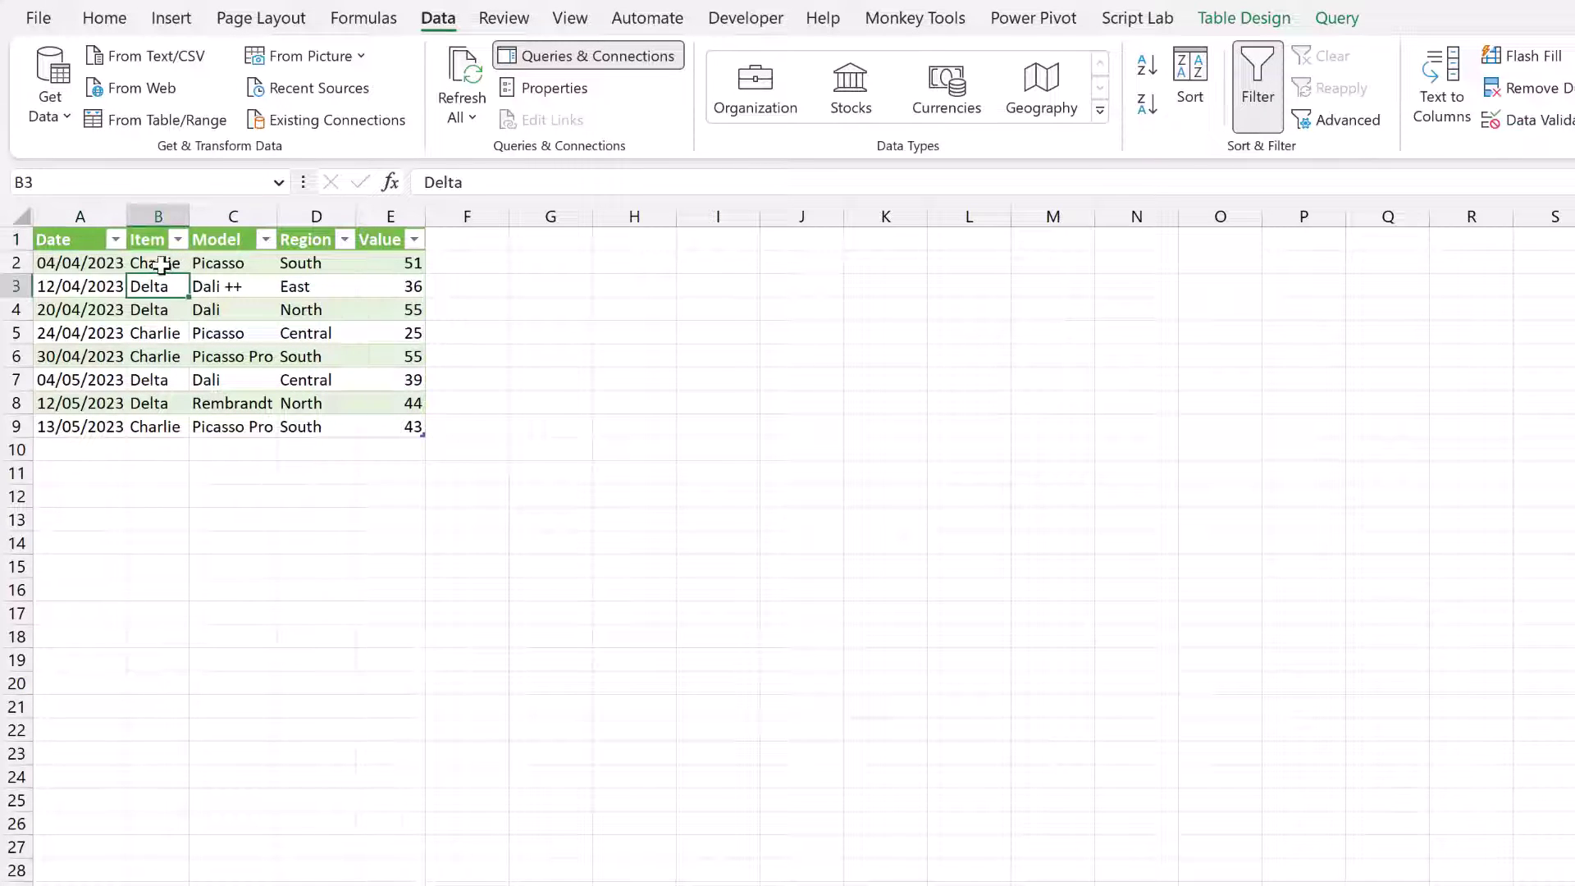
pyautogui.click(161, 264)
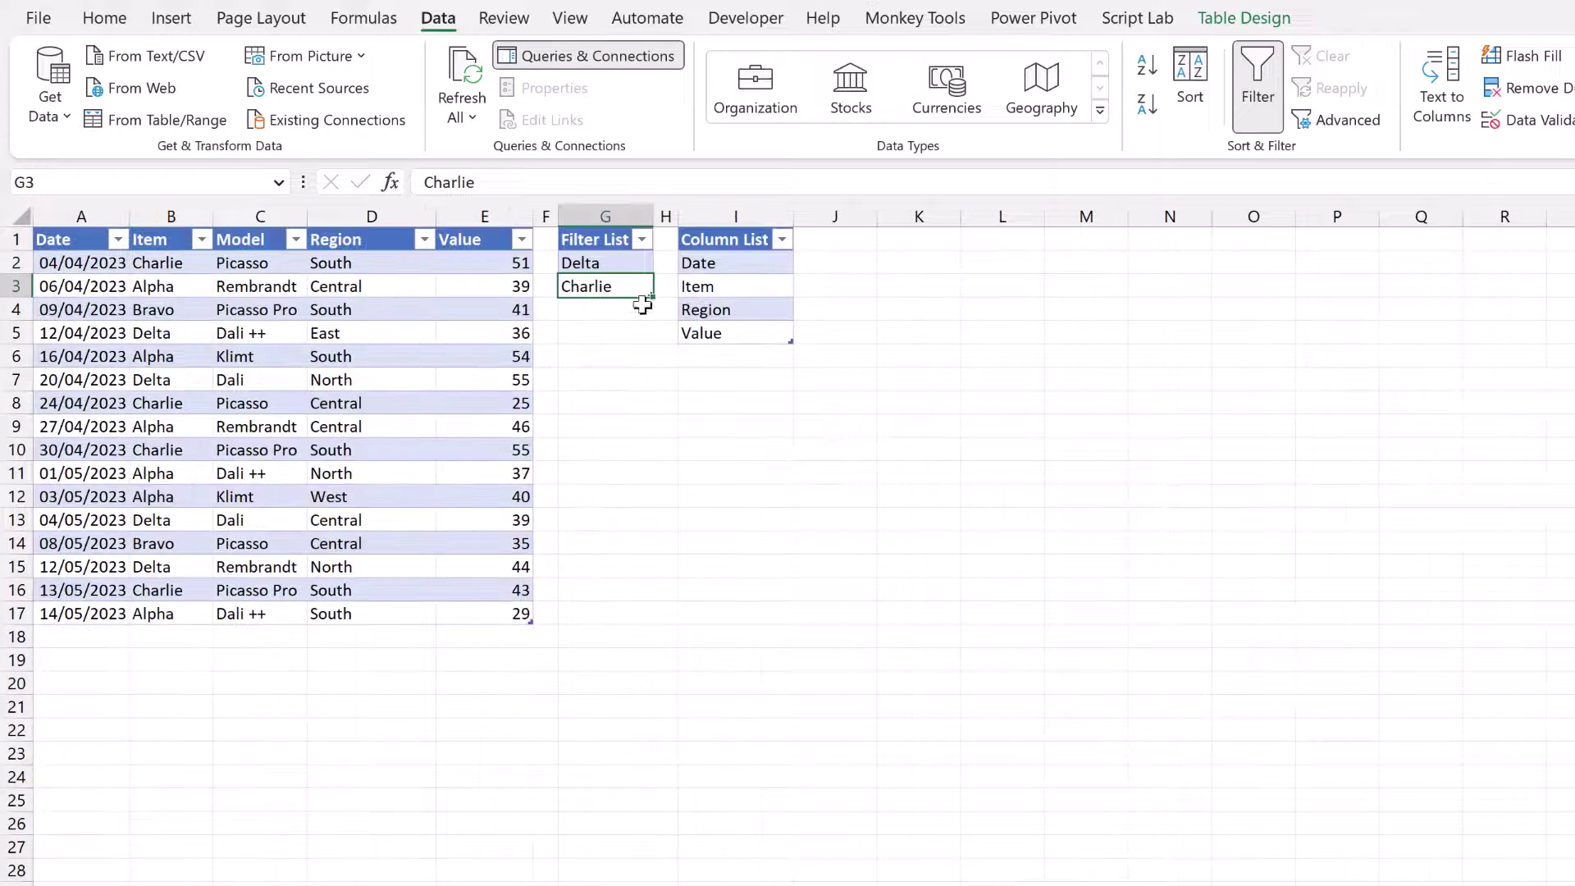
# - Add Alpha as a third filter item, refresh, and select the output's Item values
pyautogui.click(626, 309)
pyautogui.write('Alpha')
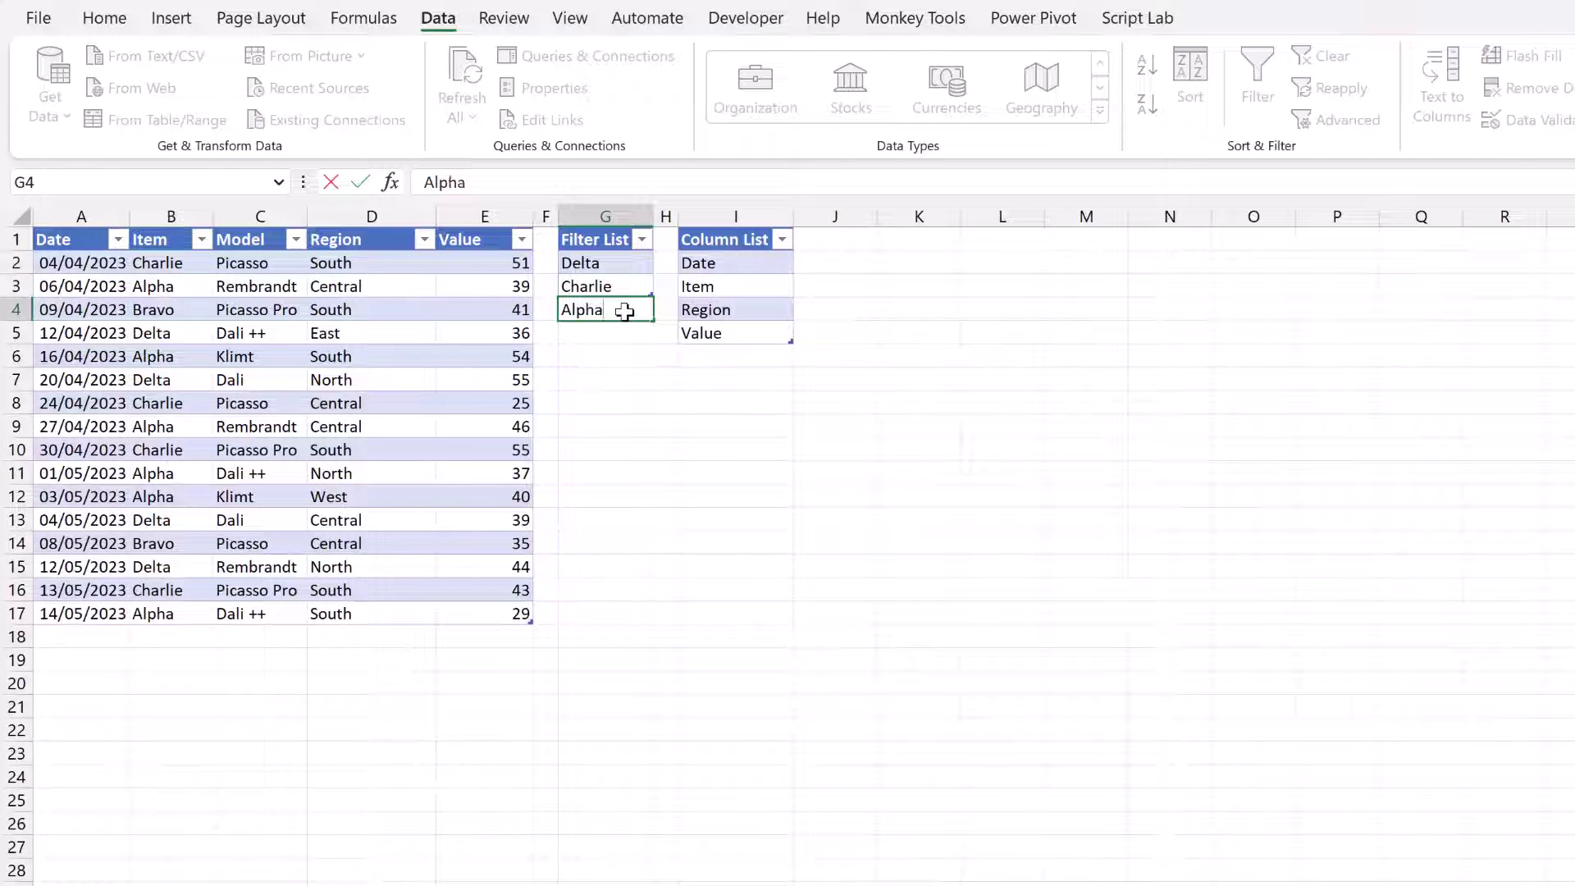
pyautogui.press('Return')
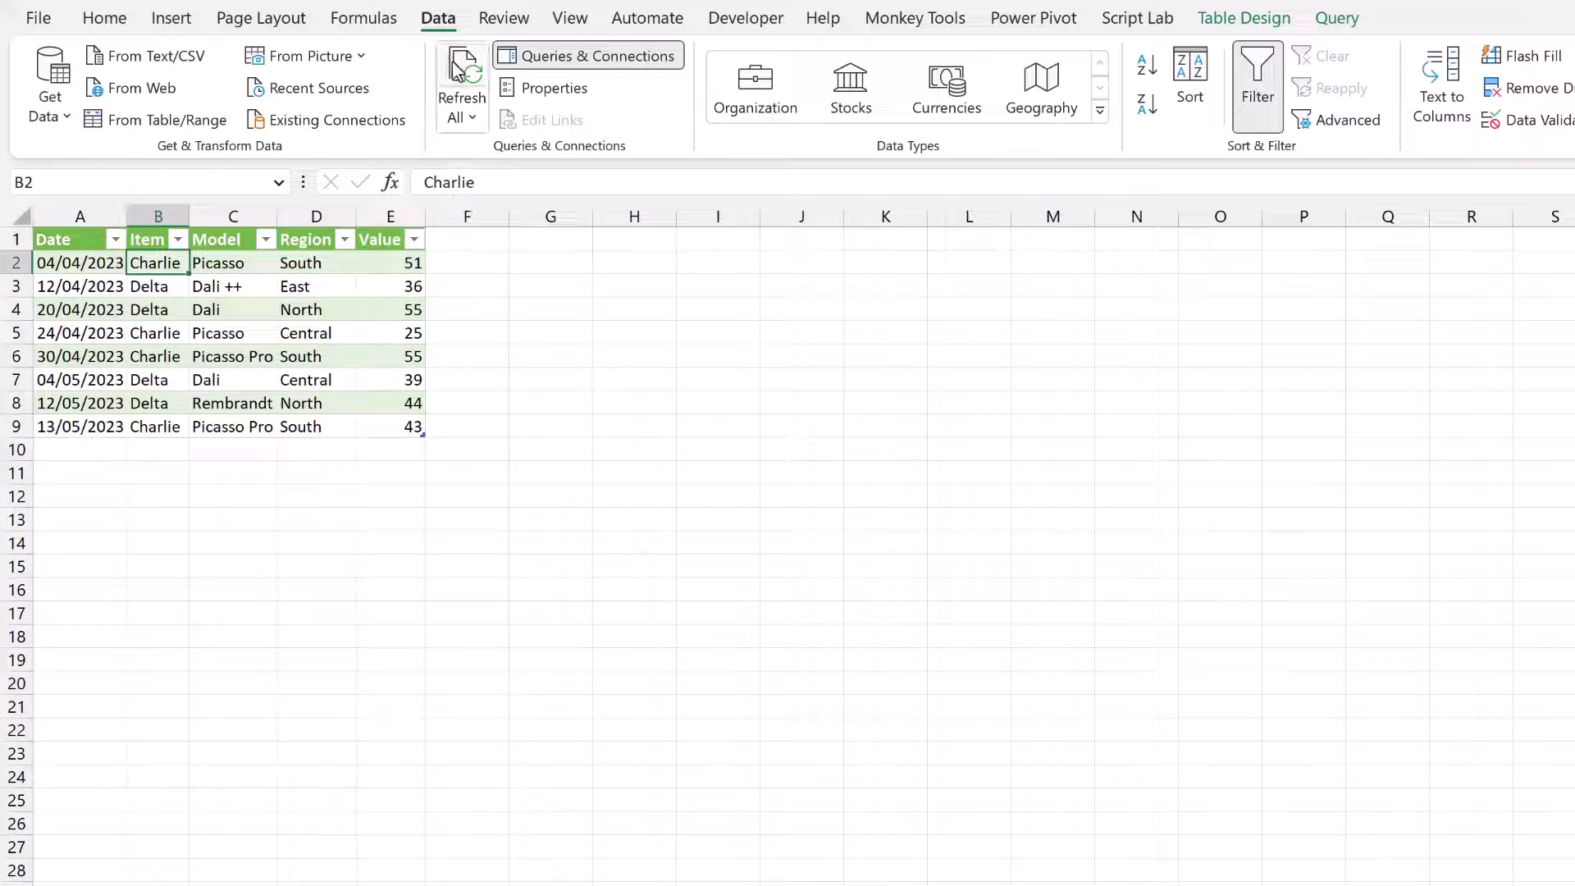
pyautogui.click(458, 72)
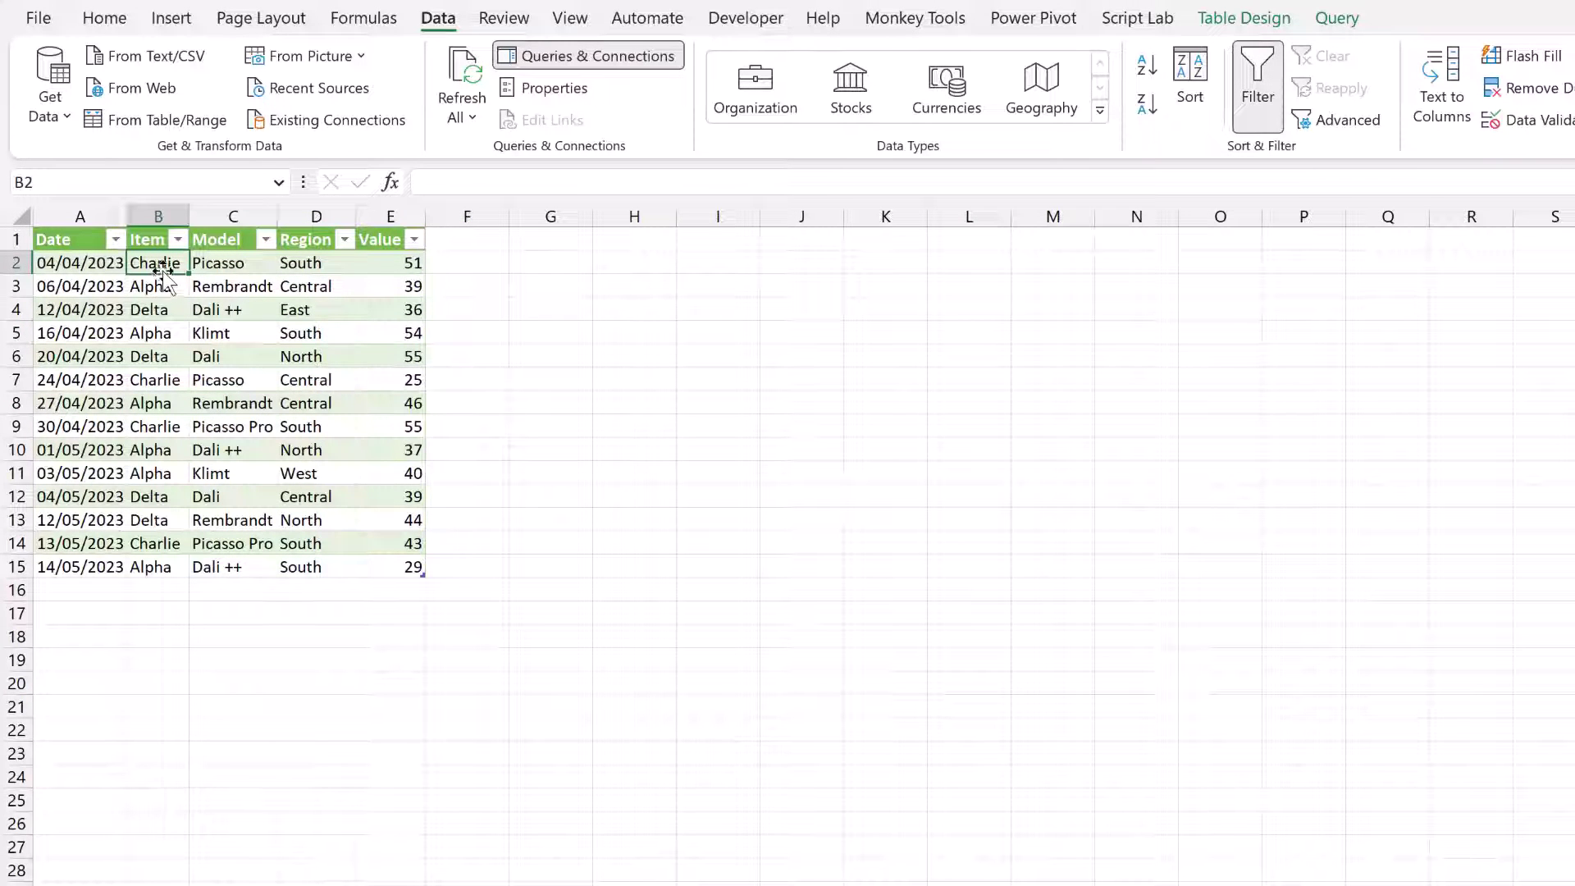
pyautogui.moveTo(161, 267); pyautogui.dragTo(167, 566)
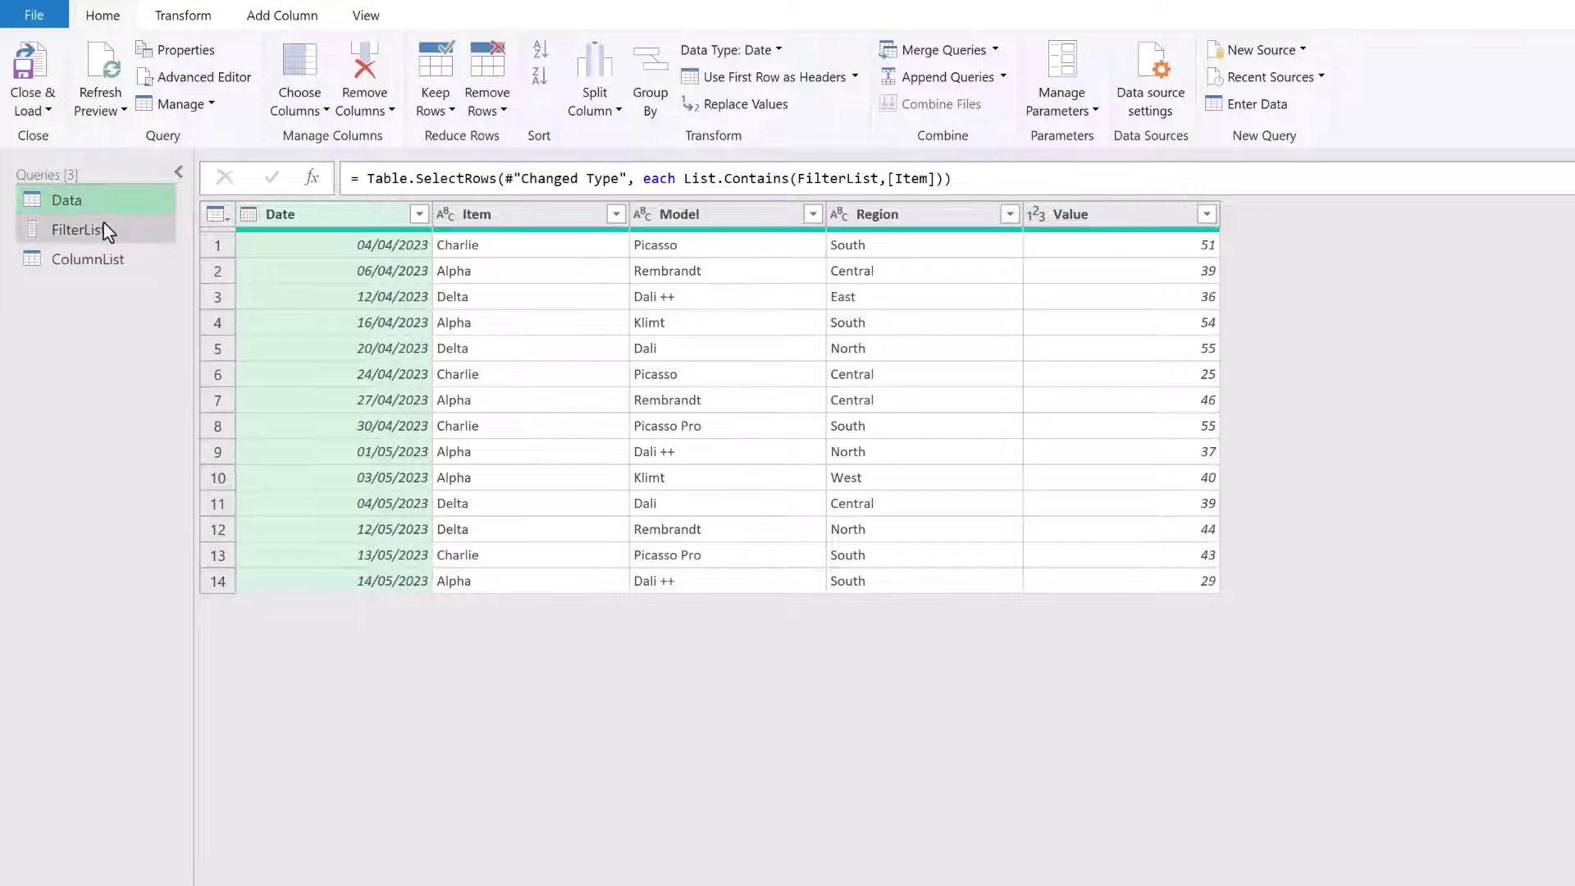
# - Change the Data filter's list reference to FilterList[Filter List]
pyautogui.click(107, 232)
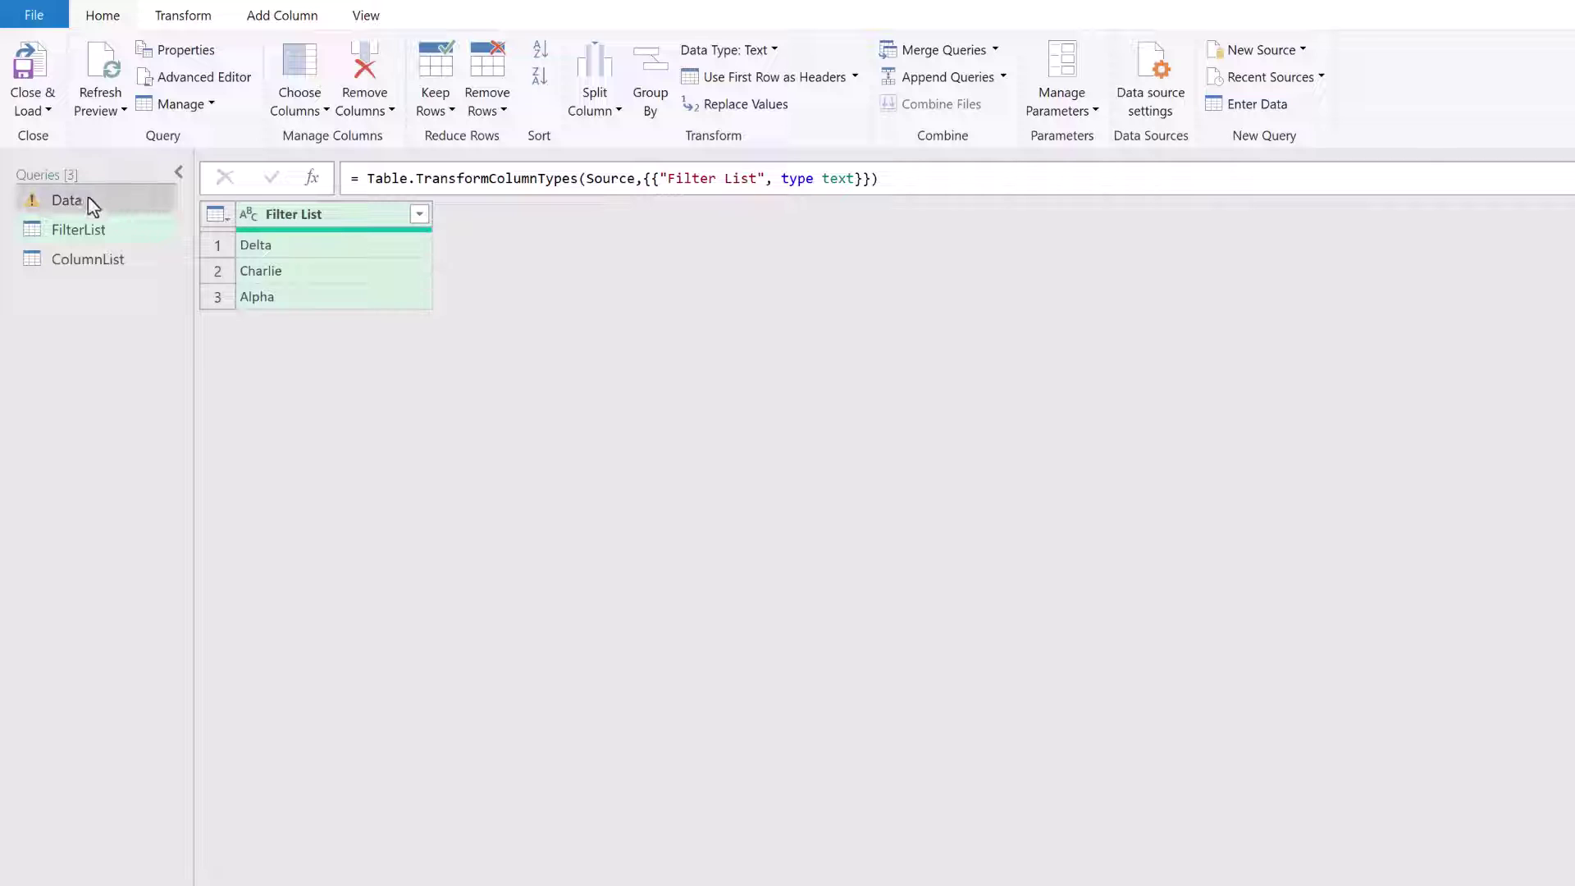
pyautogui.click(91, 206)
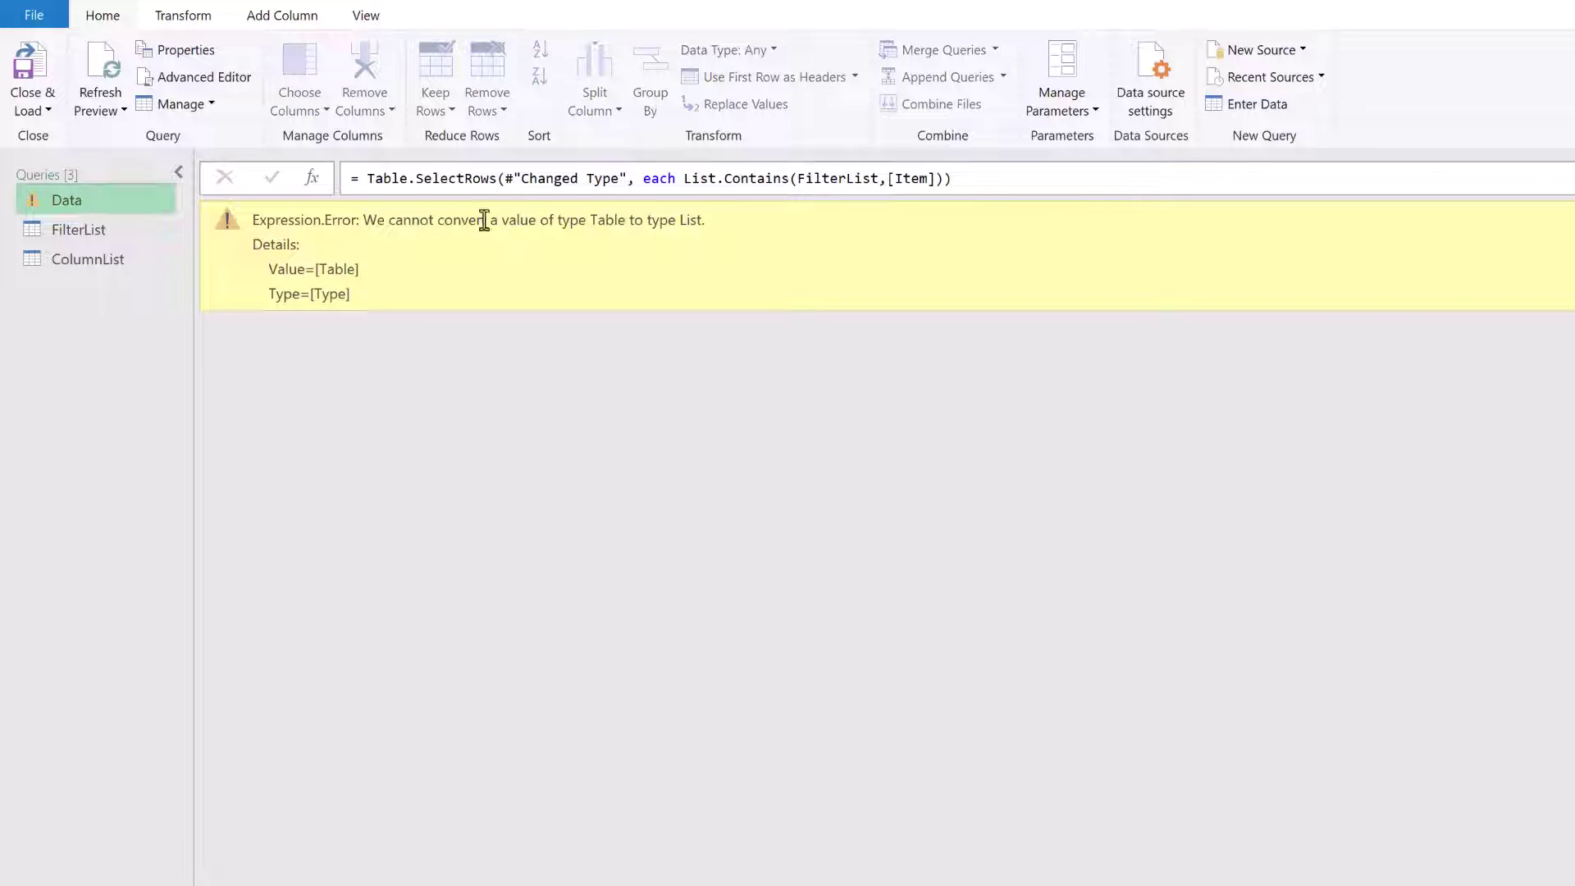
pyautogui.click(882, 179)
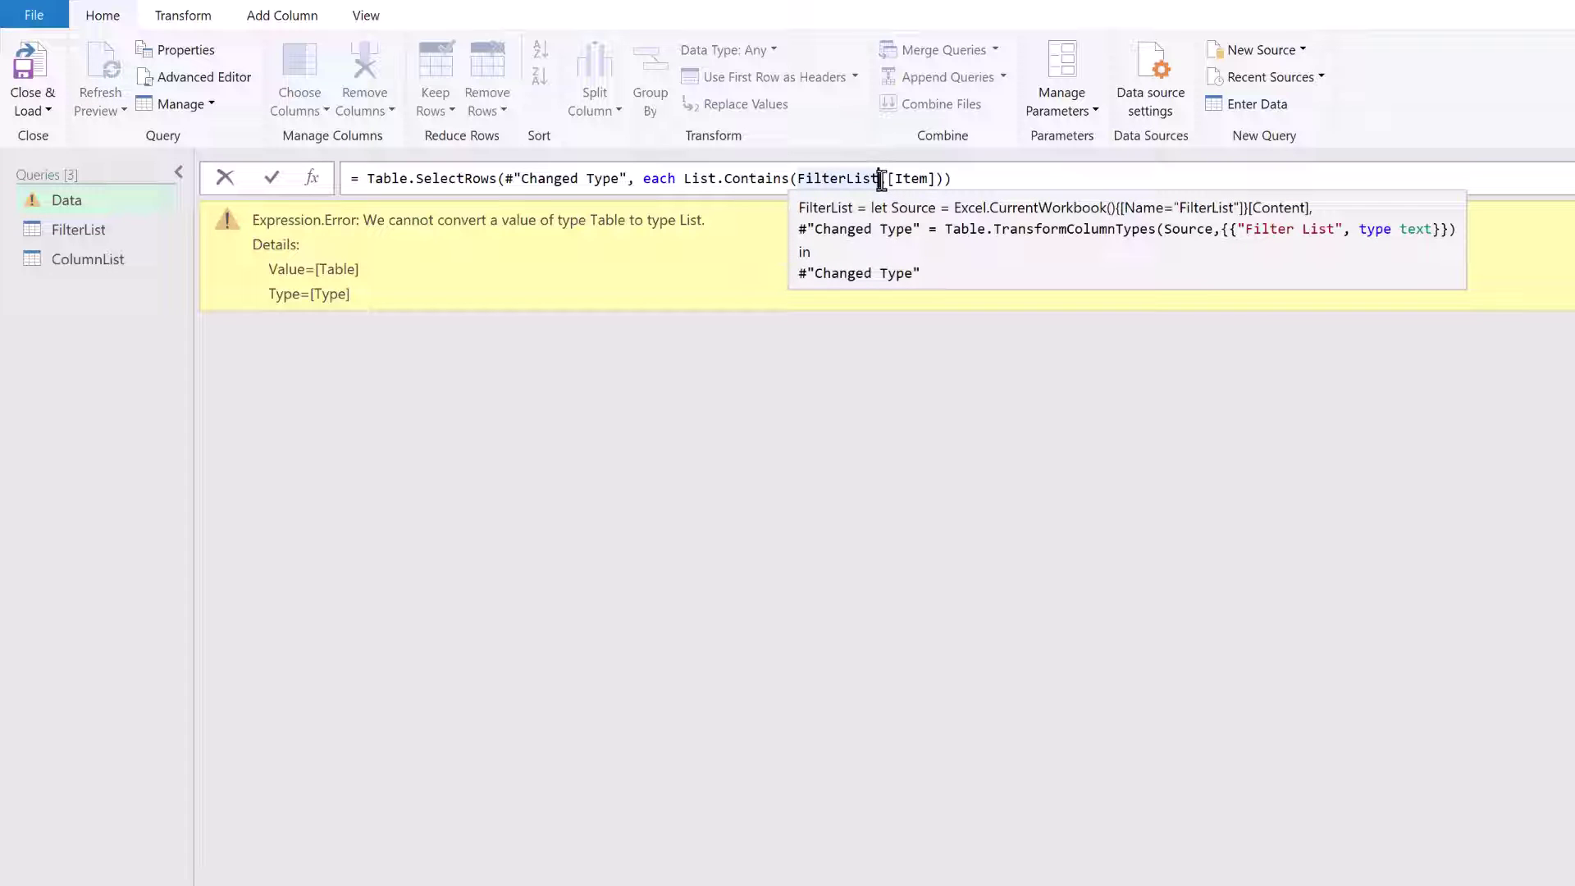
pyautogui.write('[],')
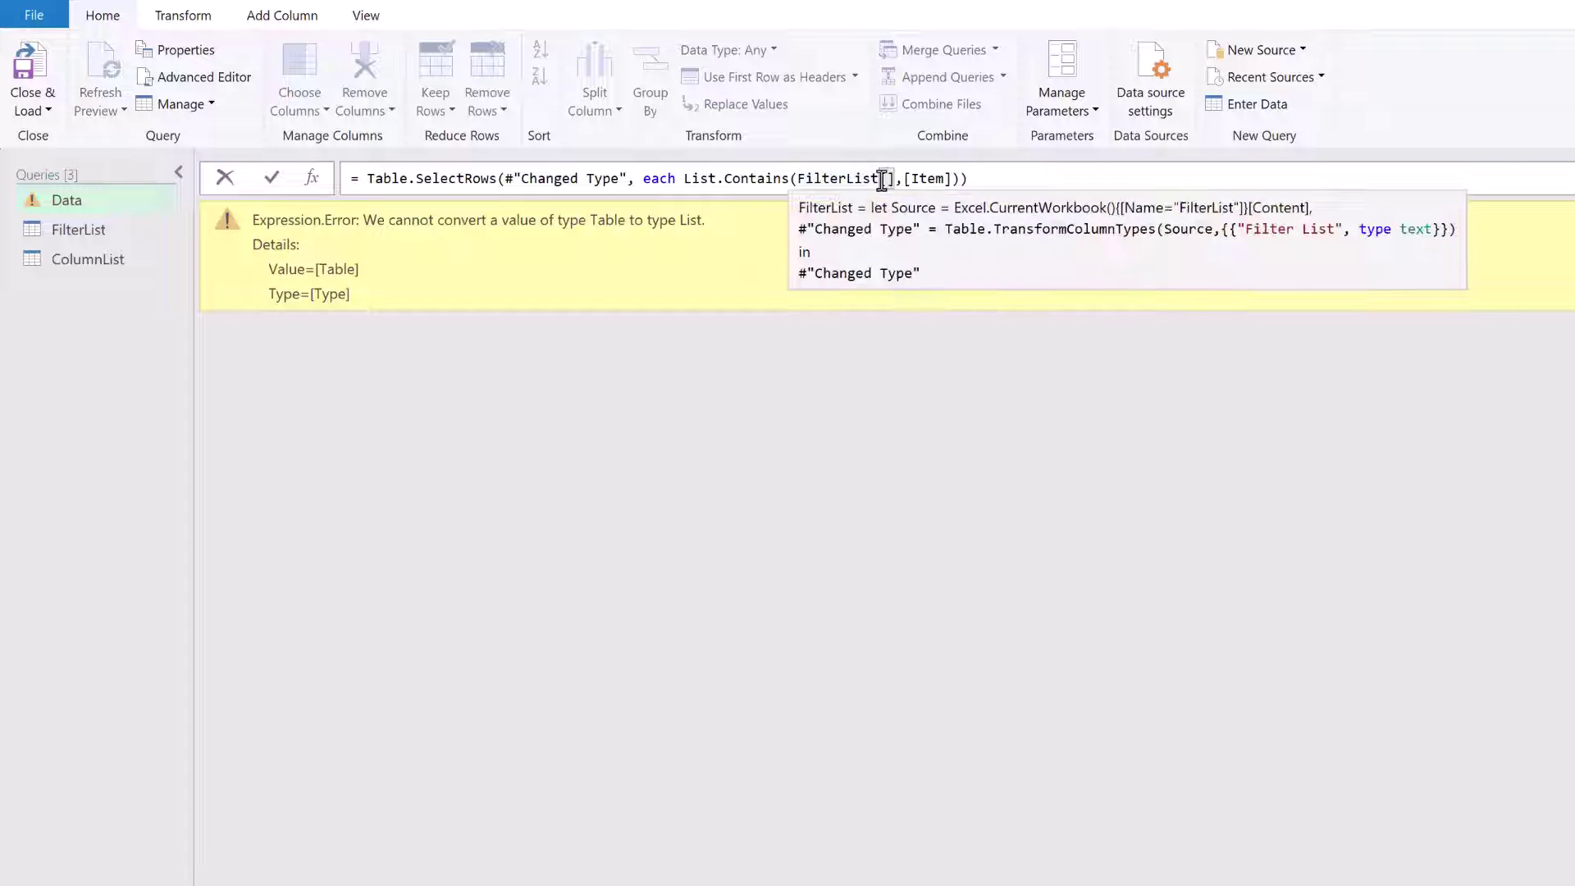
pyautogui.write('FilterList')
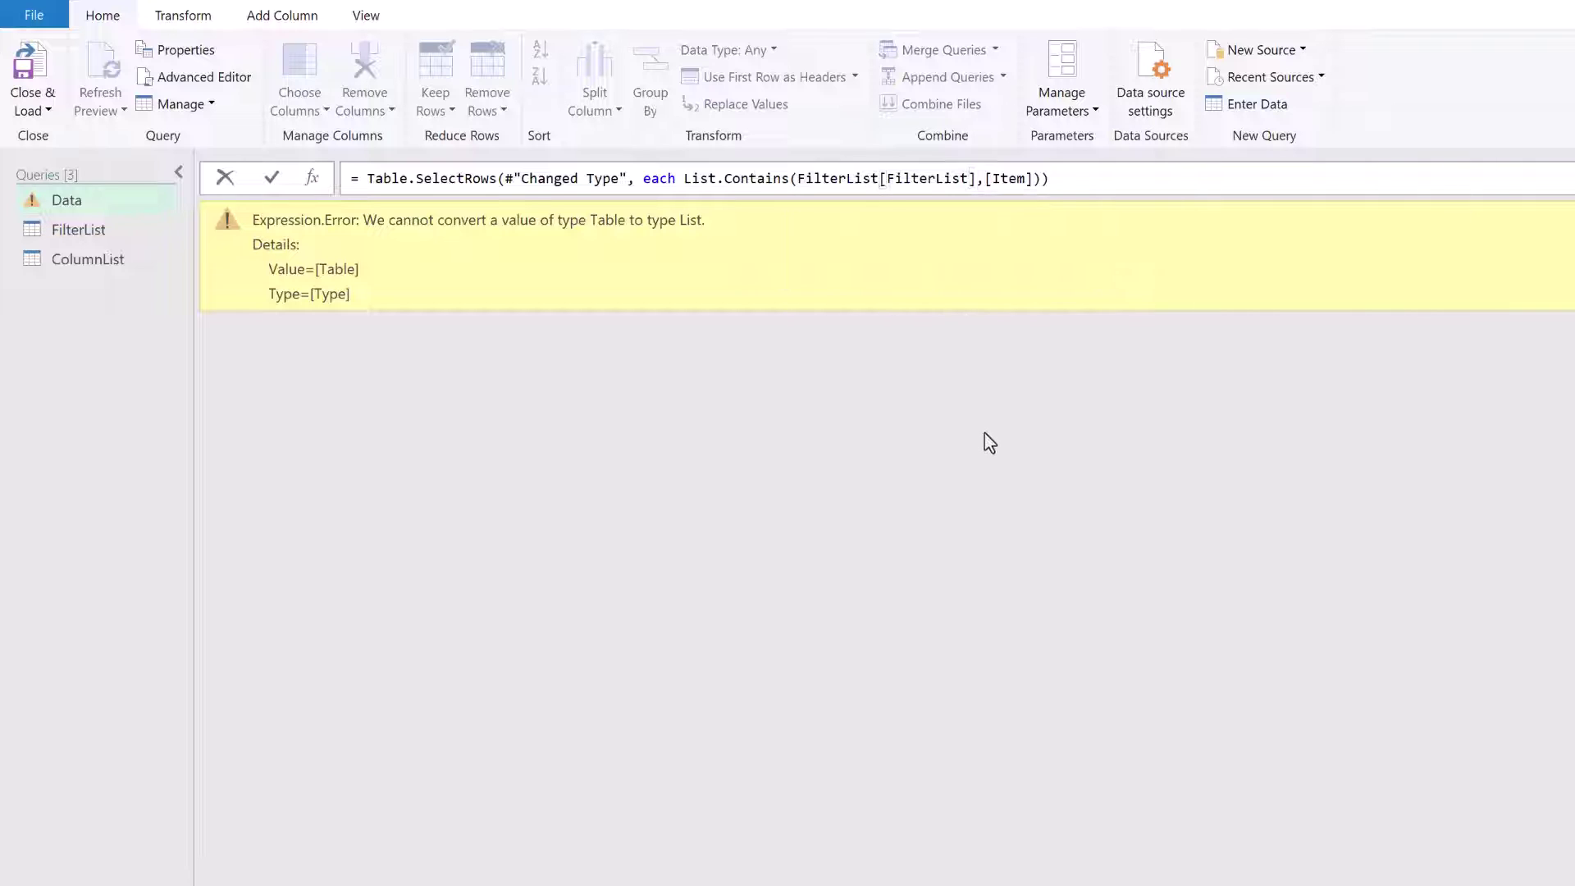
pyautogui.press('Return')
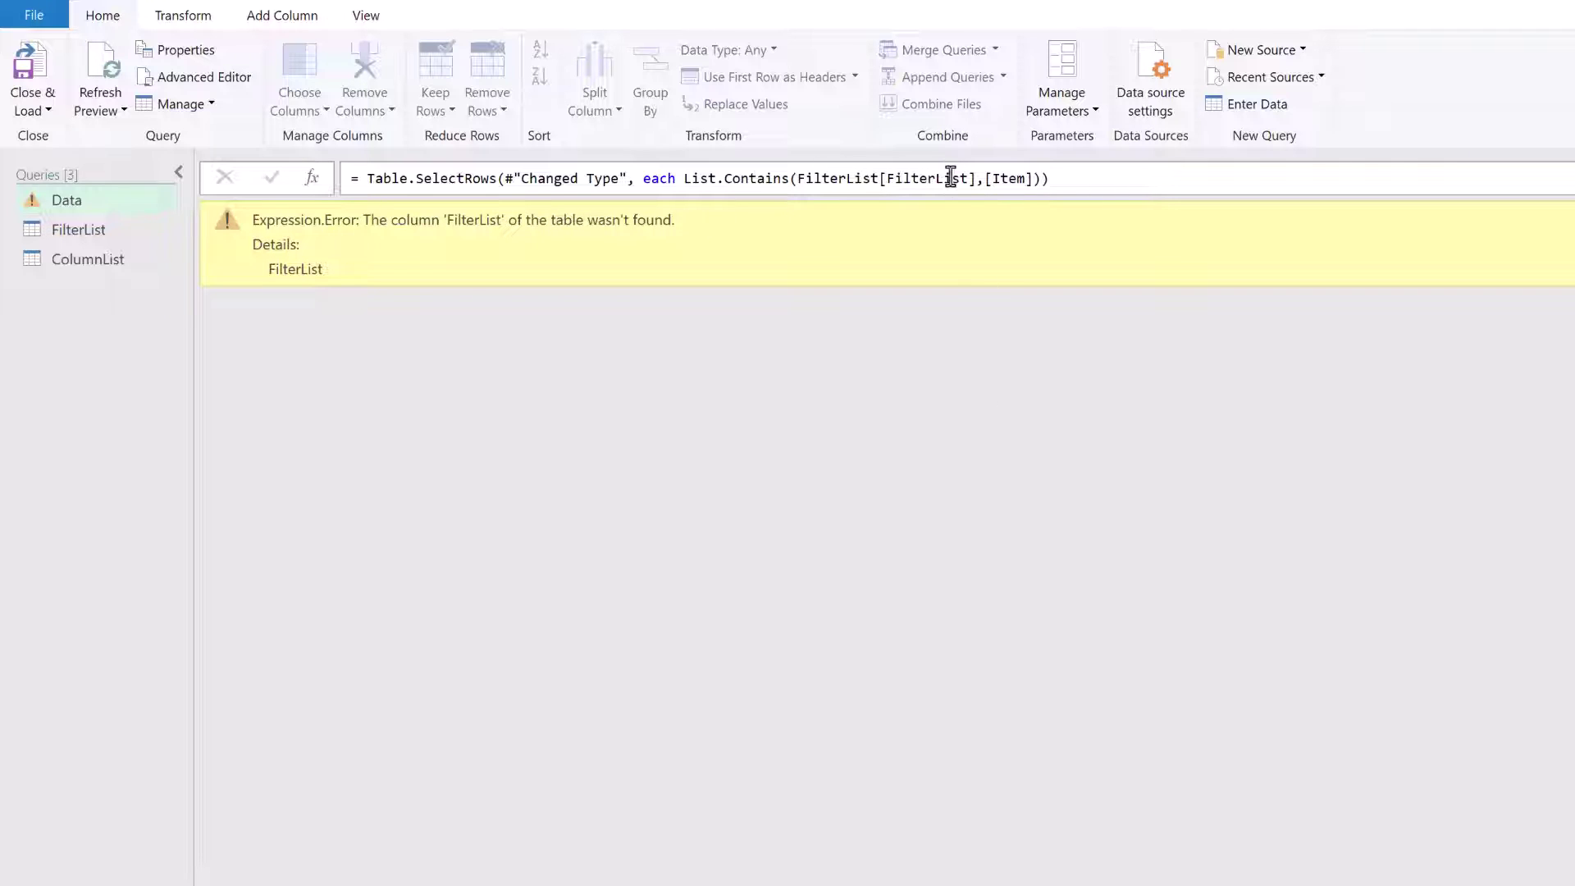
pyautogui.click(935, 178)
pyautogui.press('Return')
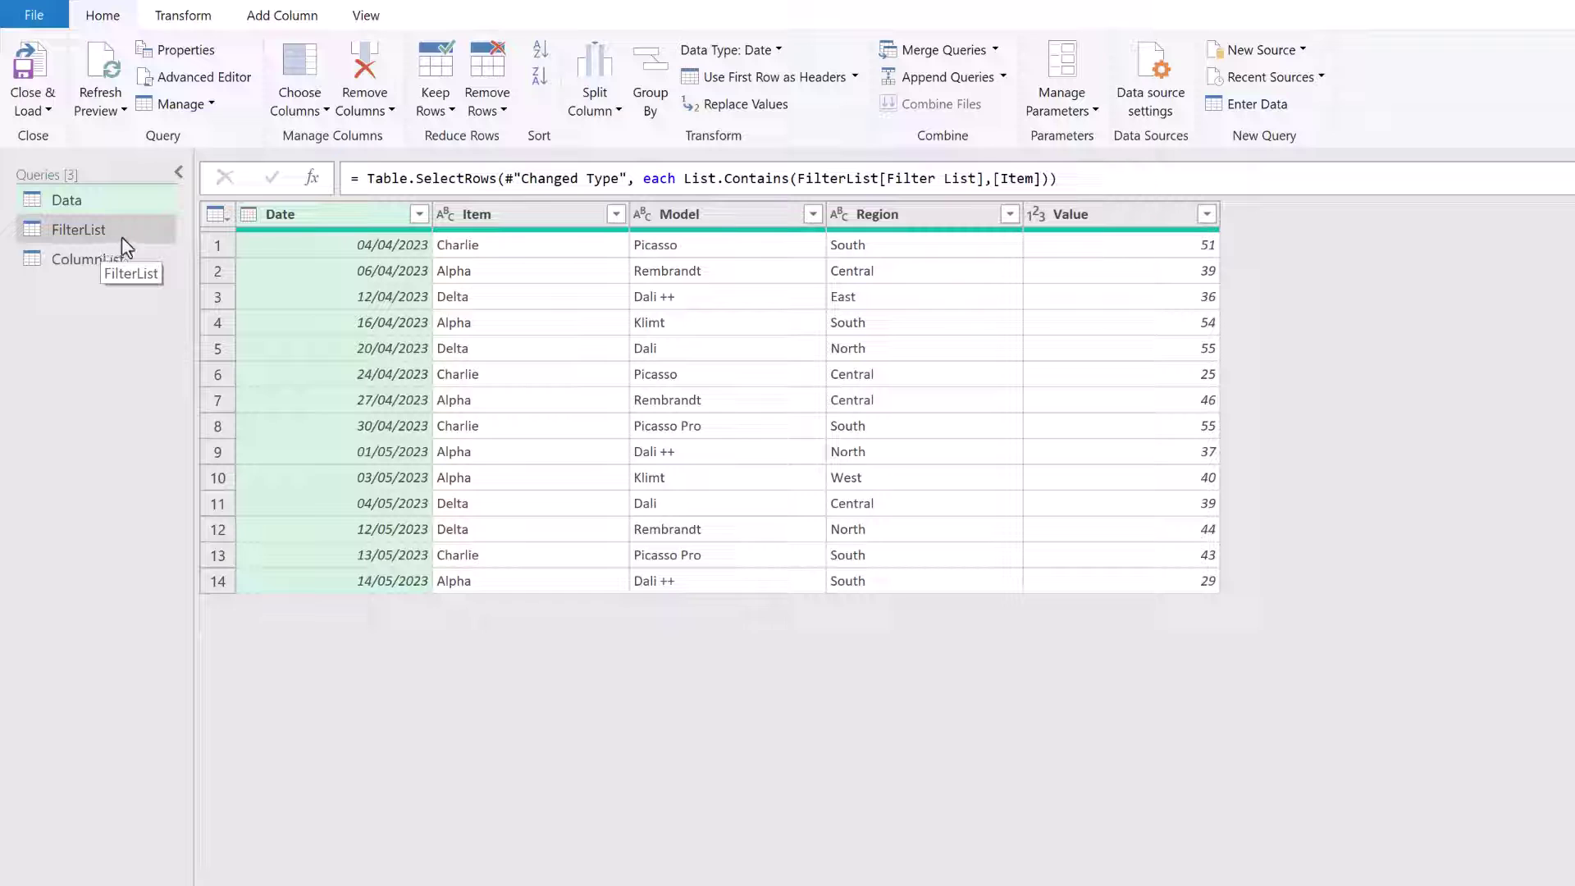
# - Prefix List.Contains with not so the filter keeps only items not listed
pyautogui.moveTo(979, 178); pyautogui.dragTo(887, 178)
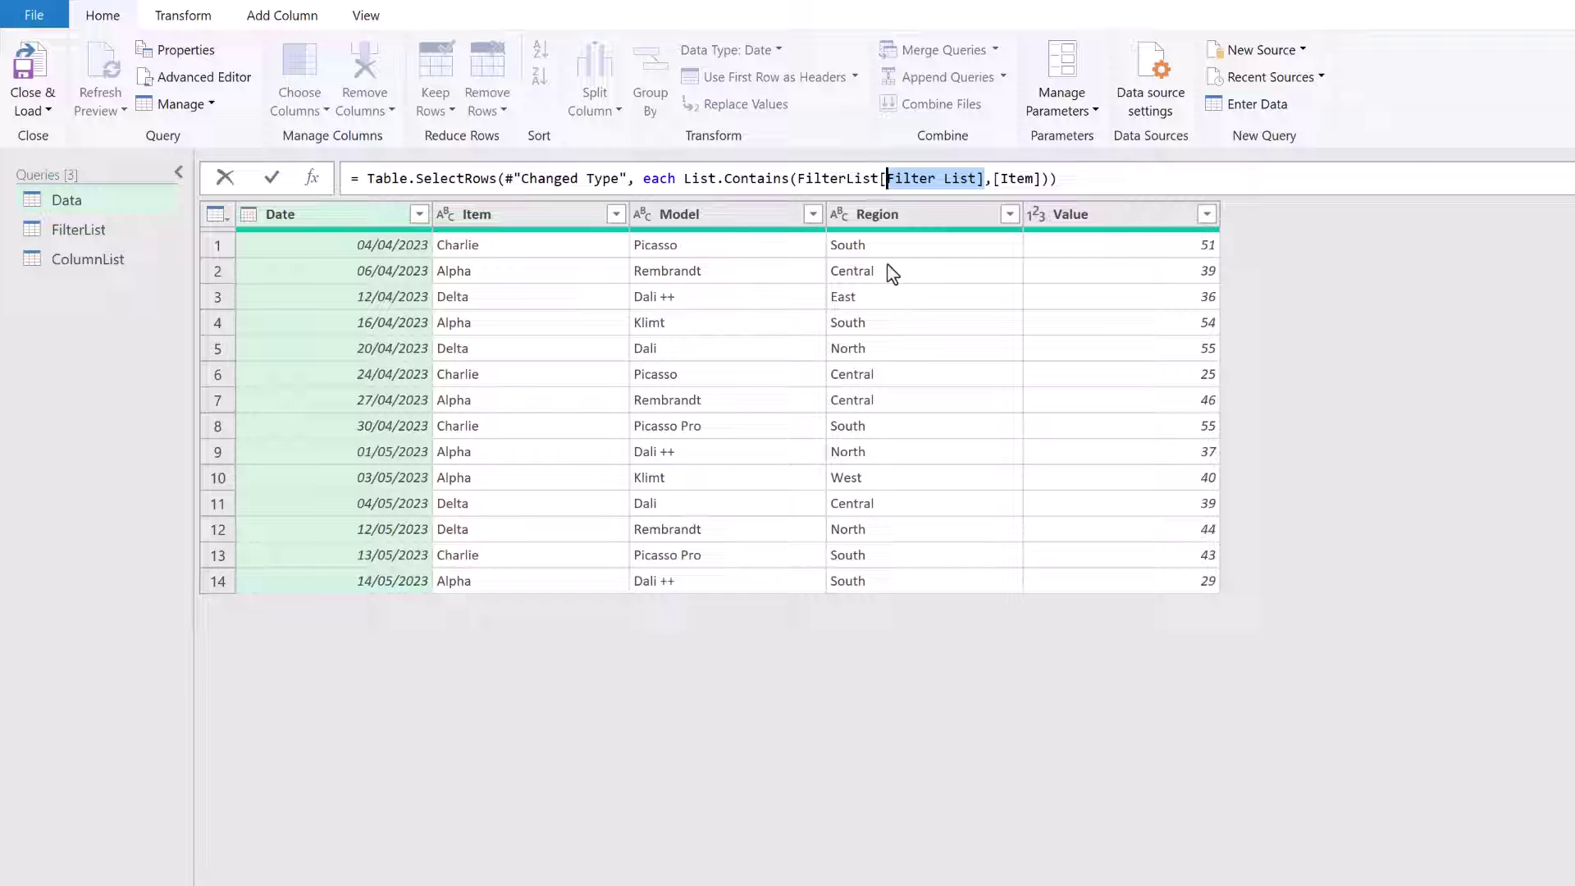
pyautogui.press('Return')
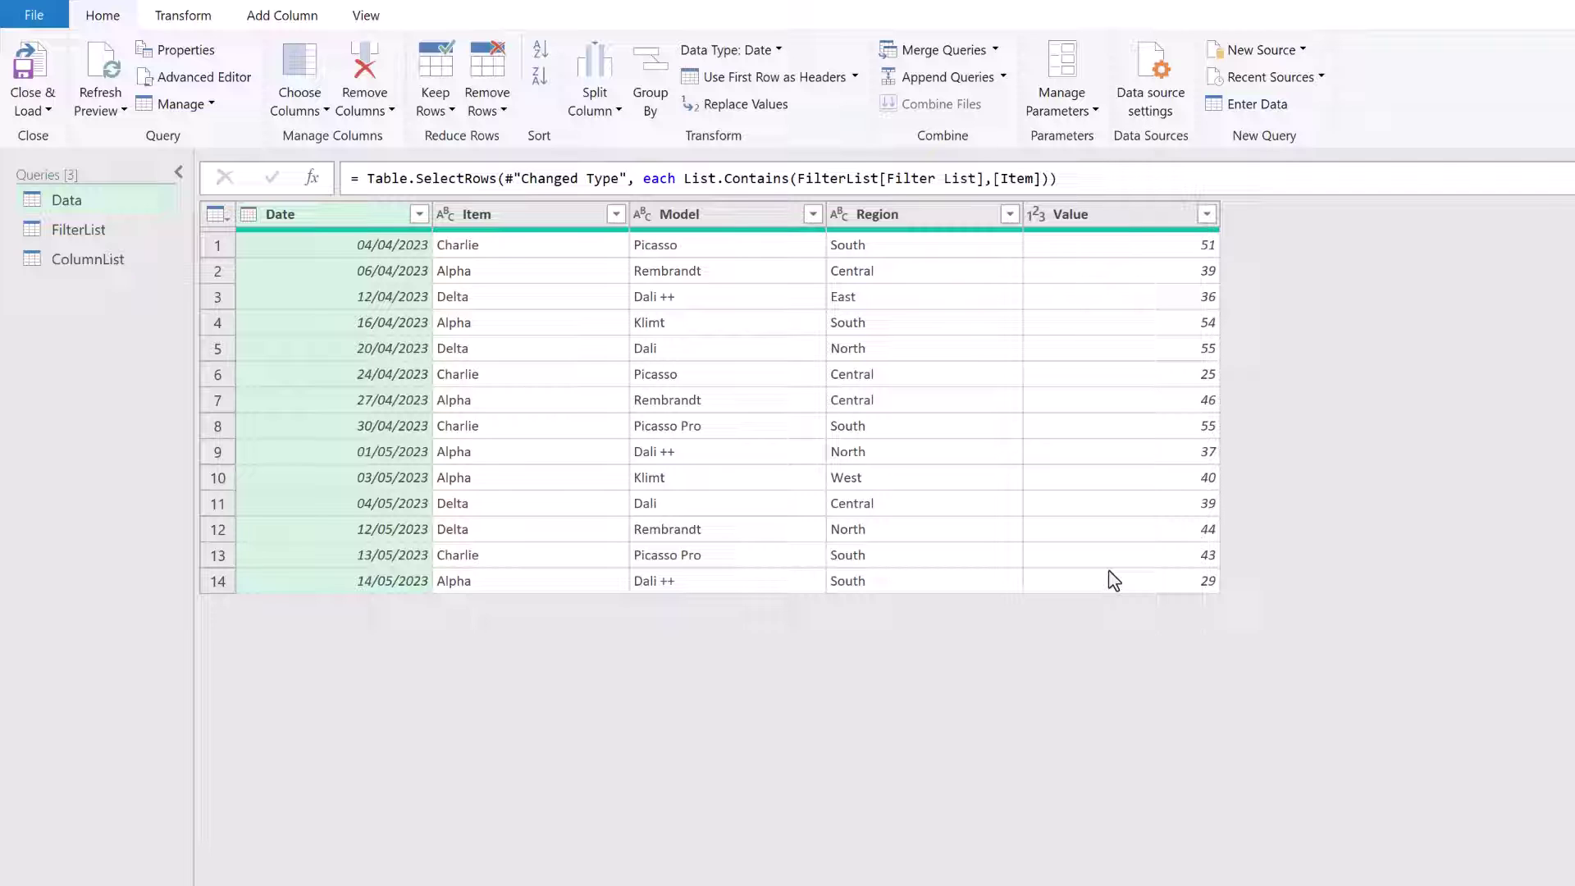
pyautogui.click(686, 179)
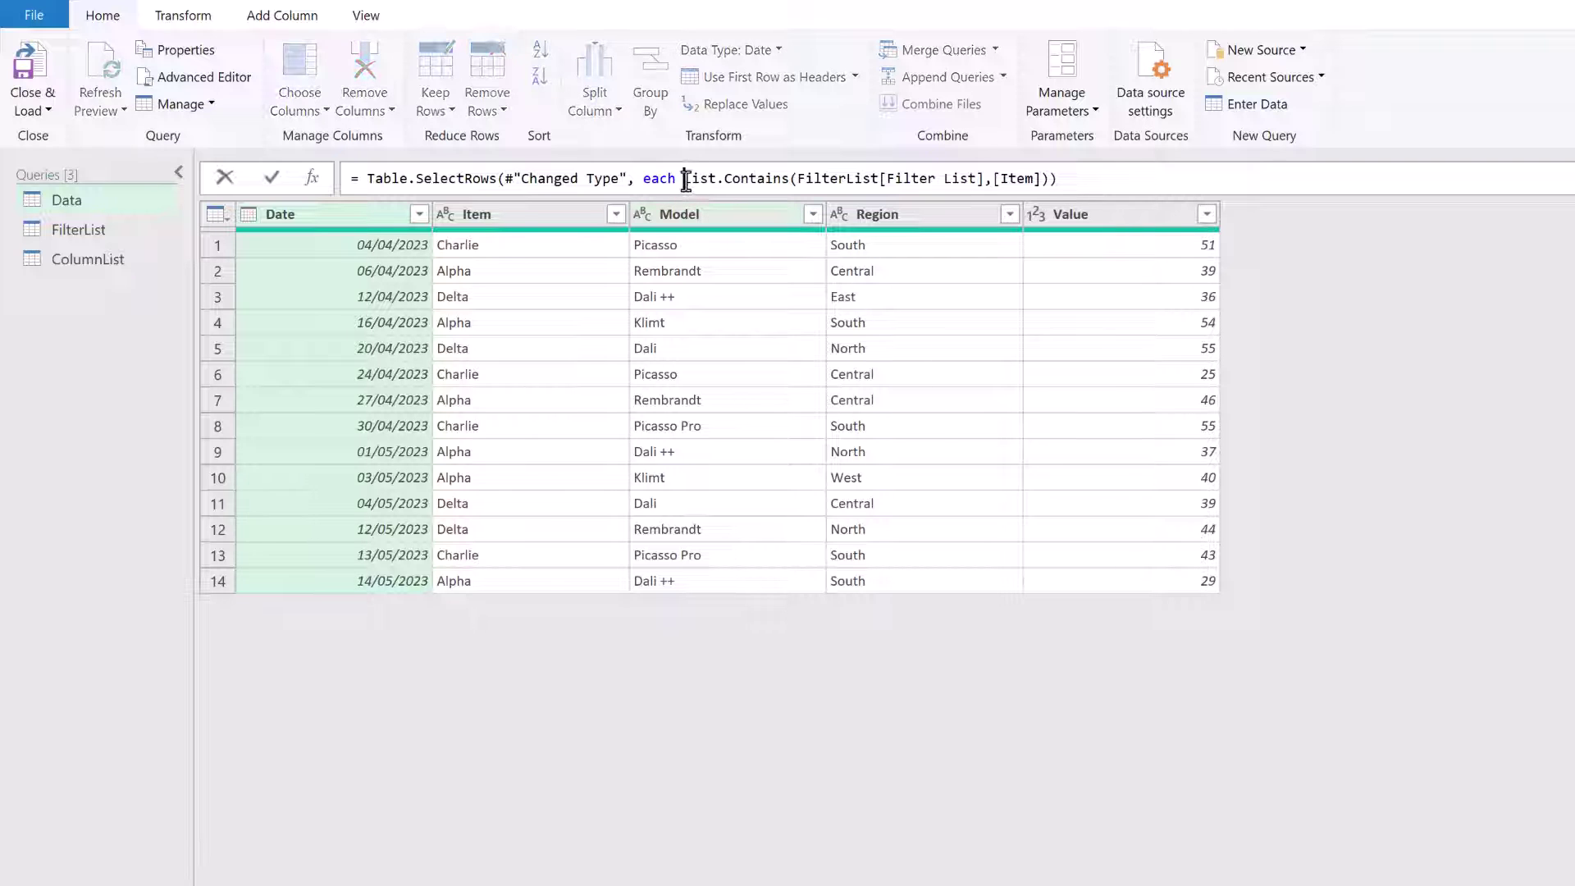
pyautogui.write('not')
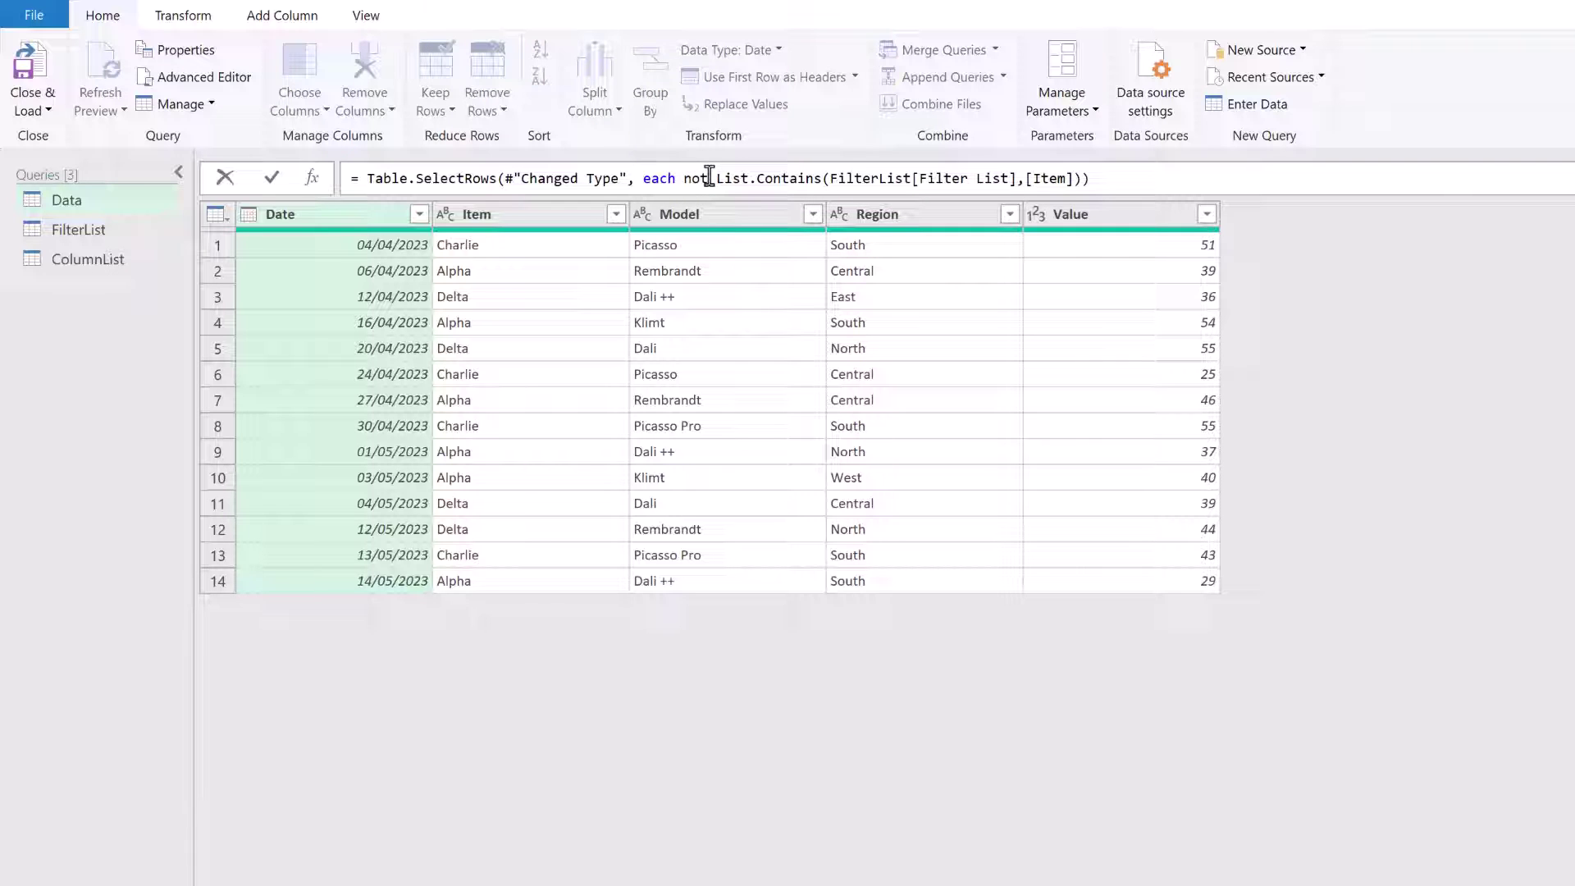
pyautogui.press('Return')
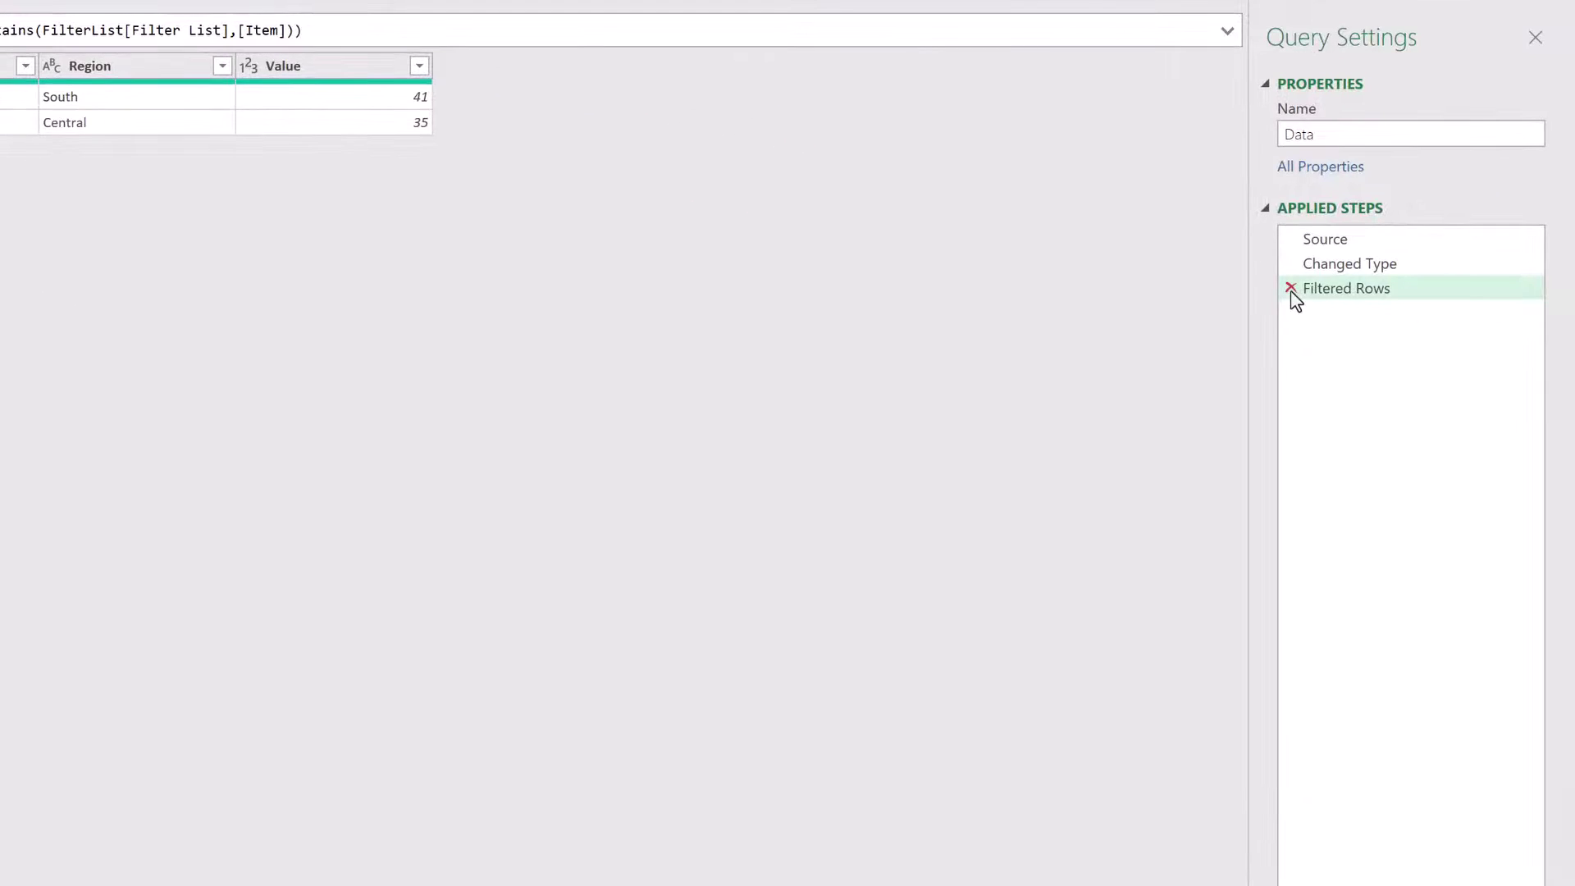
# - Replace the Filtered Rows step with a right outer merge of Data and FilterList, matching Item to Filter List
pyautogui.click(1291, 288)
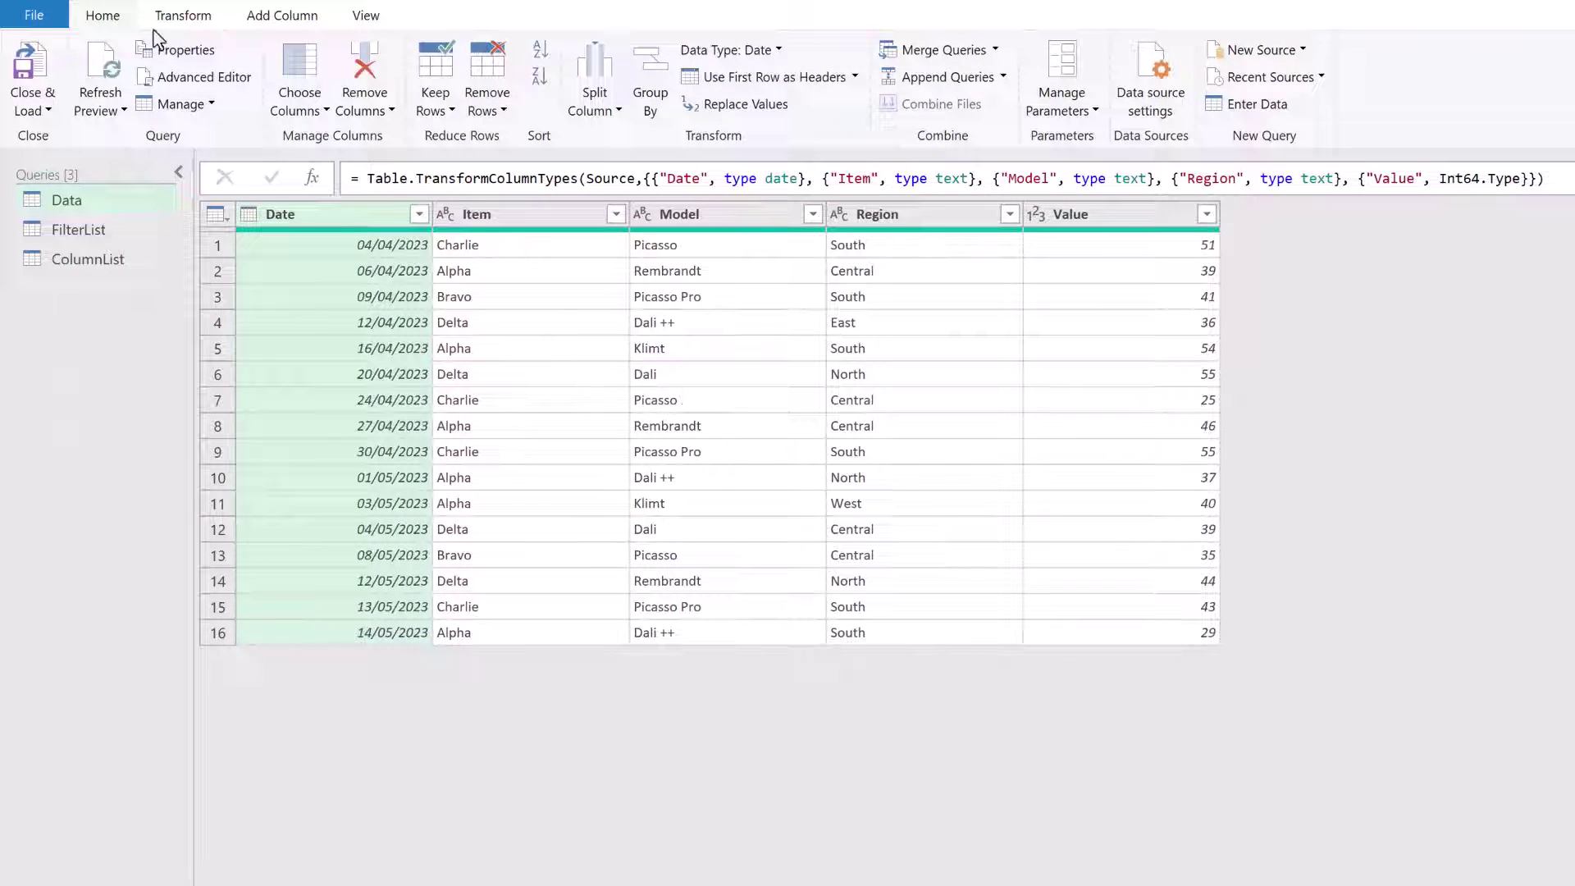
pyautogui.click(931, 54)
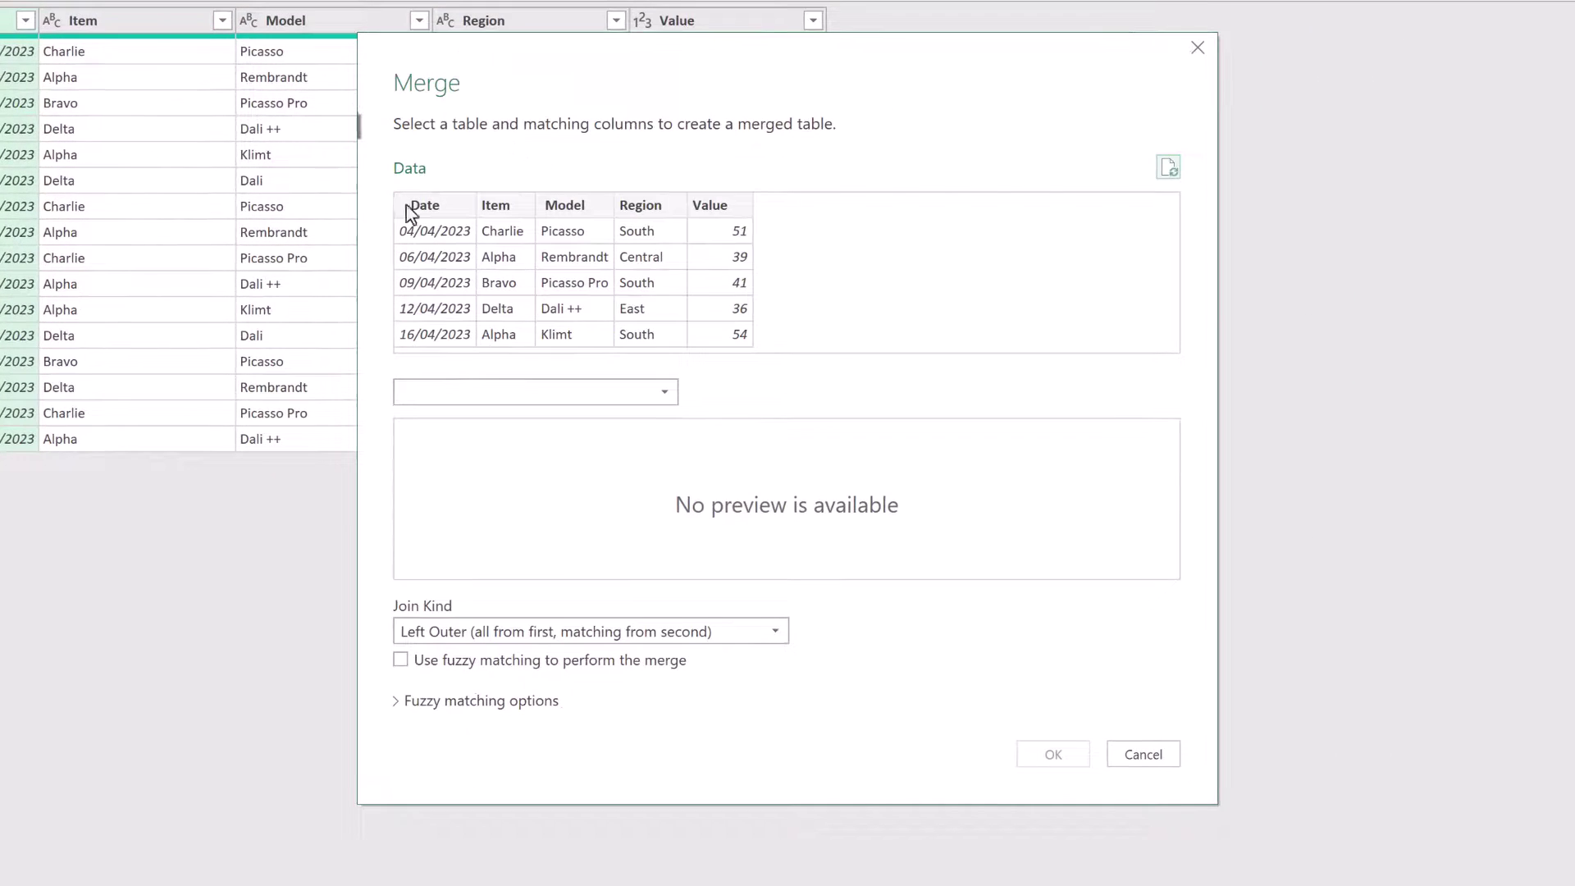
pyautogui.click(666, 391)
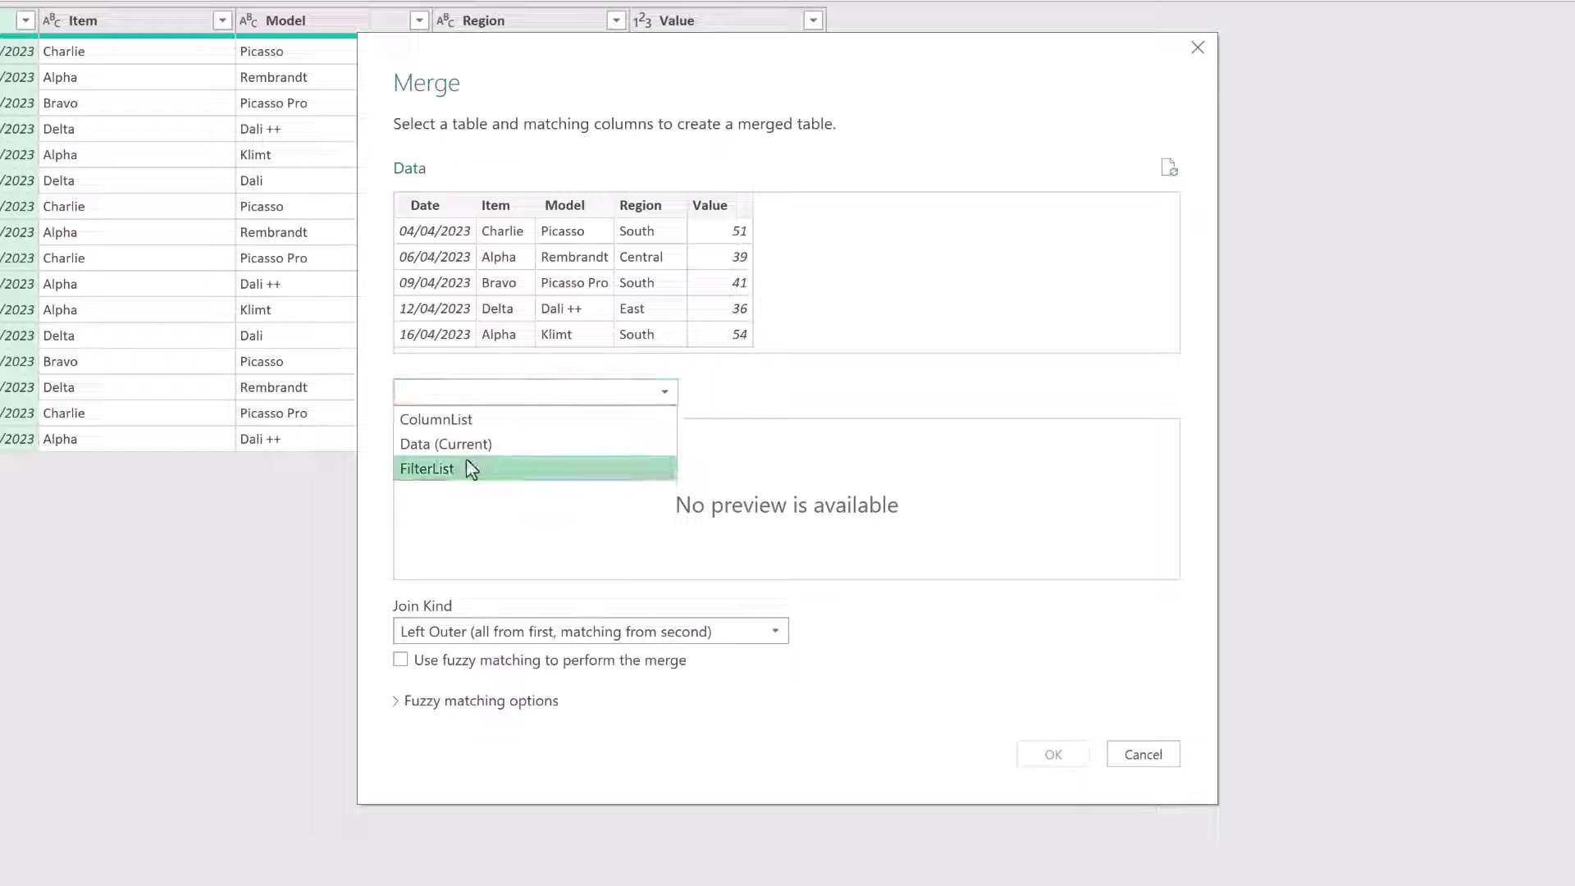
pyautogui.click(434, 474)
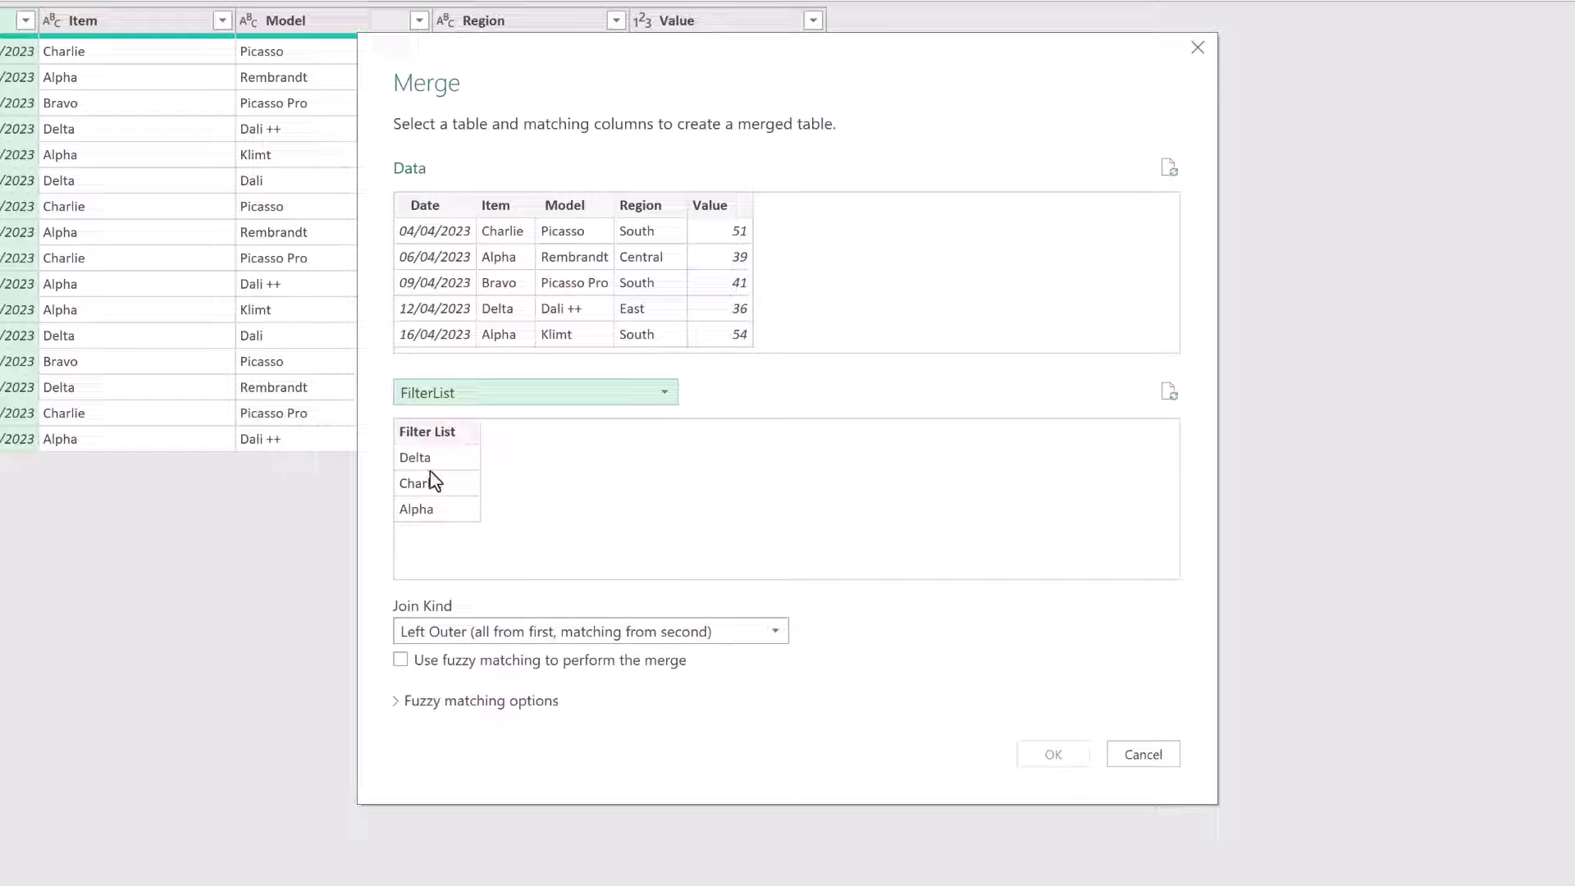
pyautogui.click(497, 212)
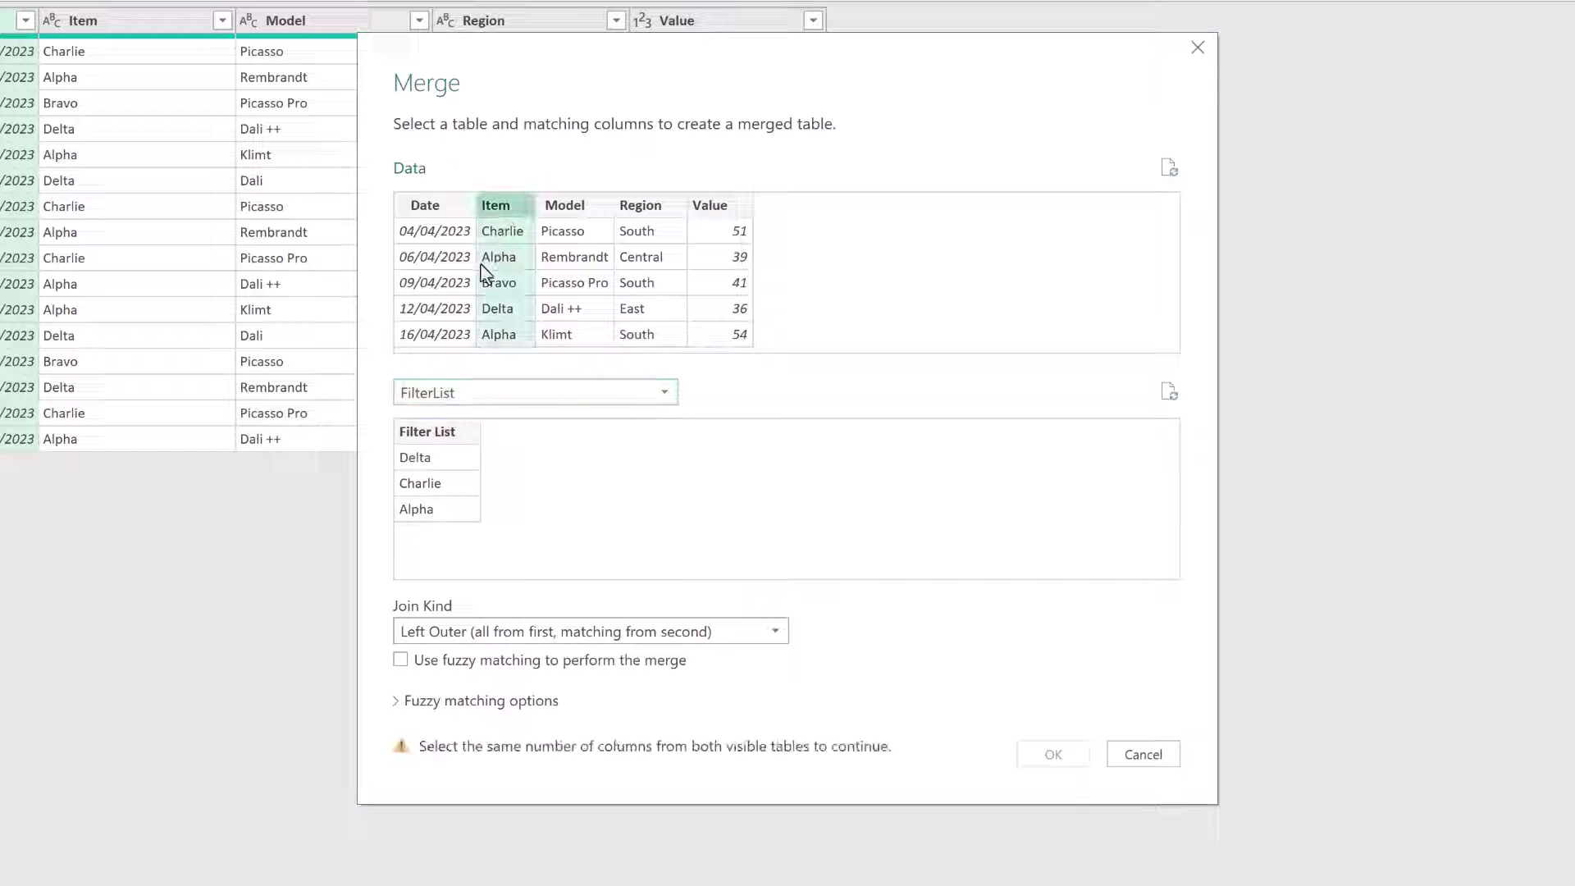
pyautogui.click(453, 440)
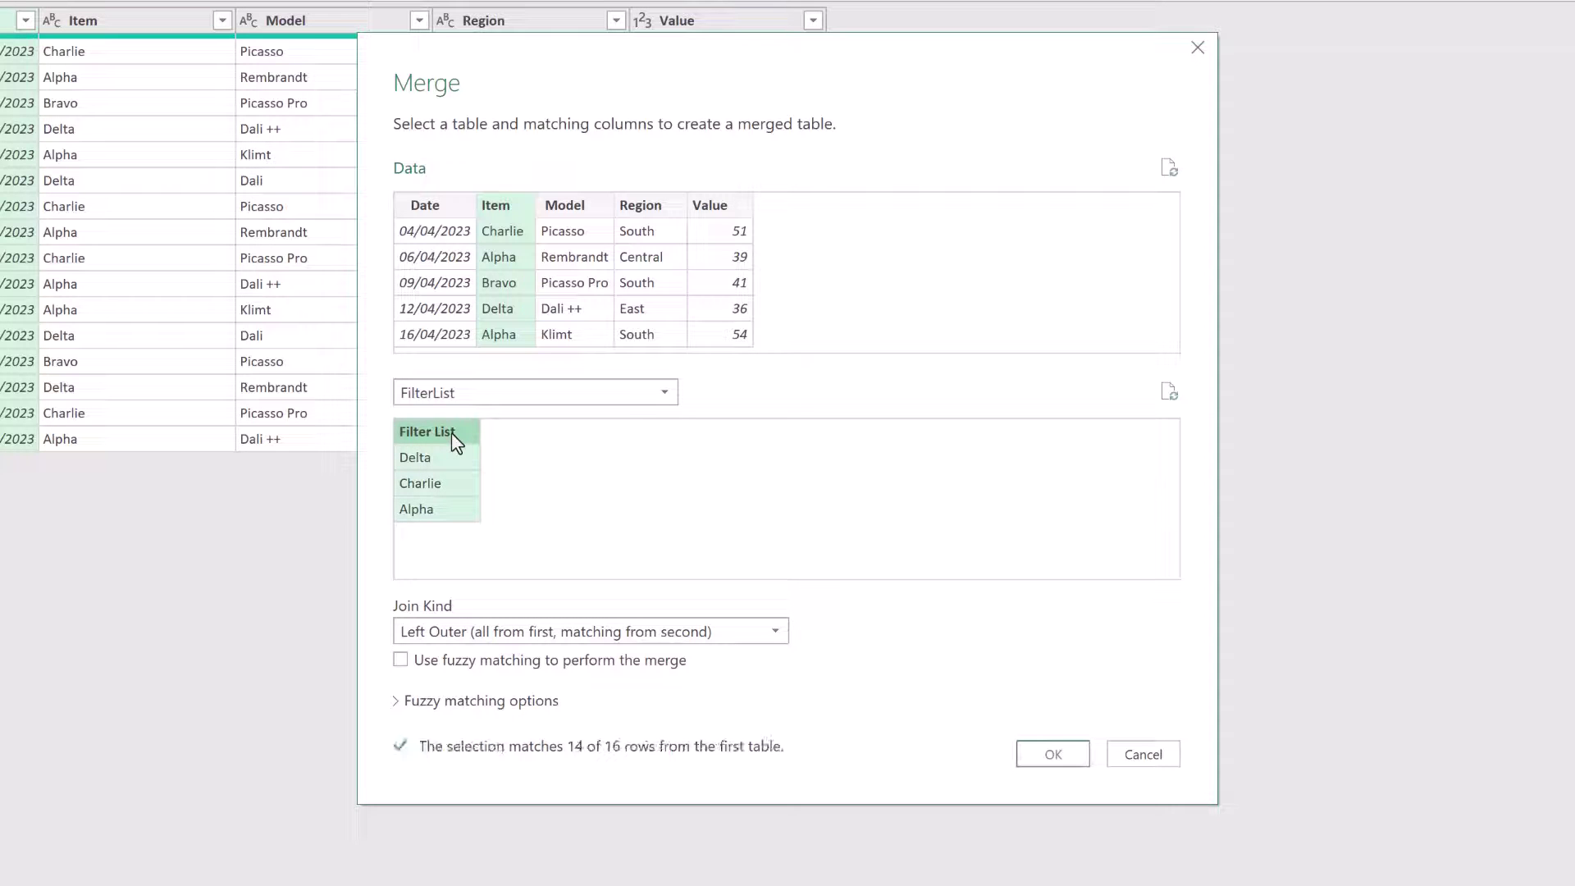
pyautogui.click(776, 632)
pyautogui.click(756, 686)
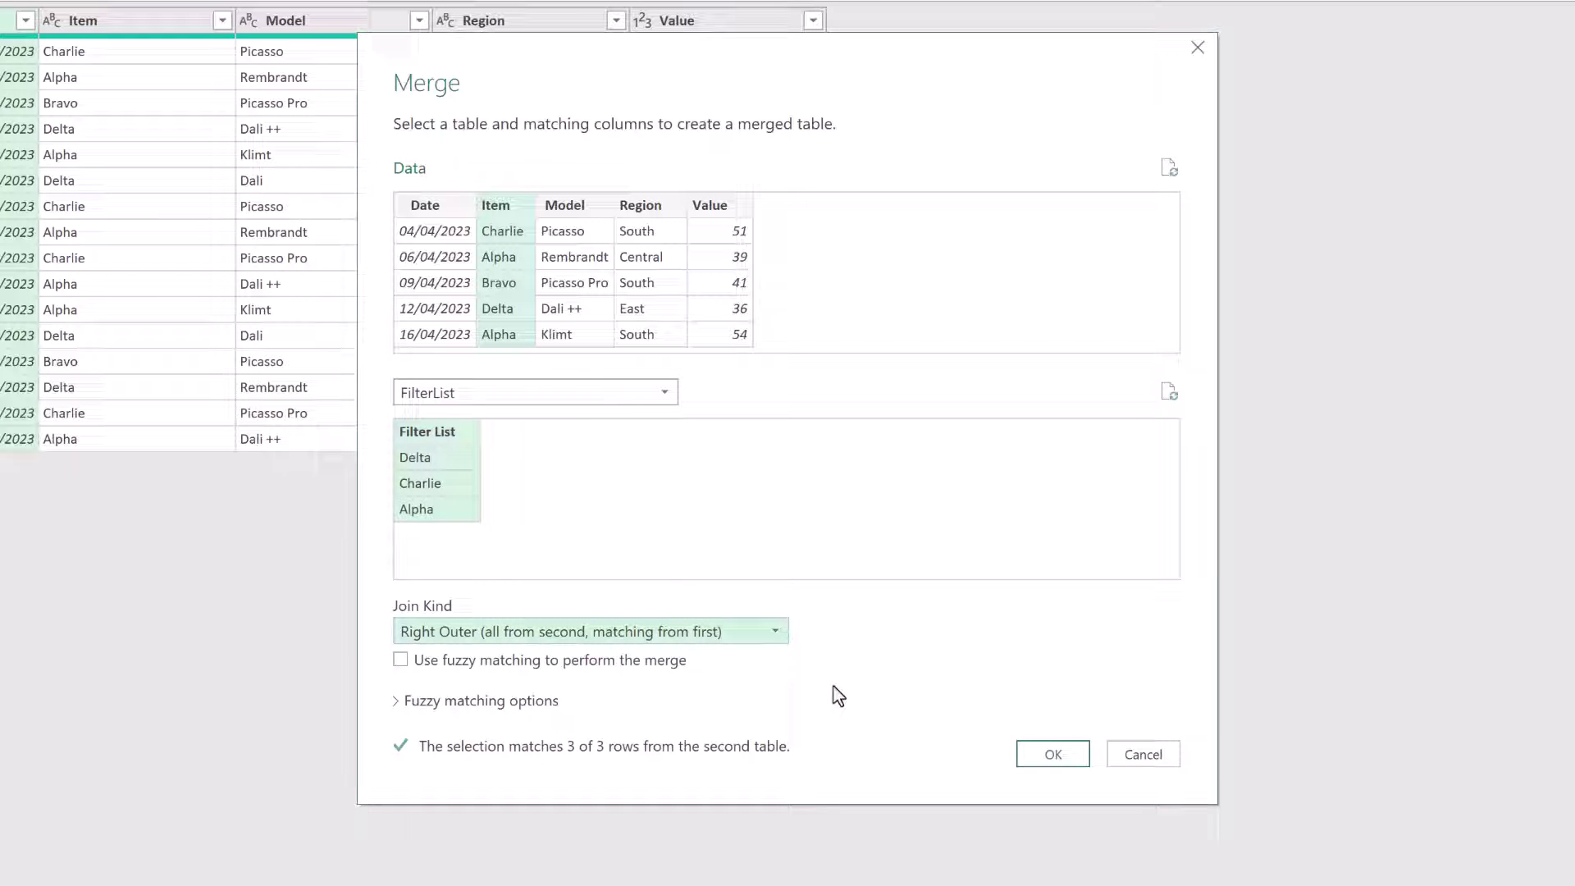
pyautogui.click(1044, 757)
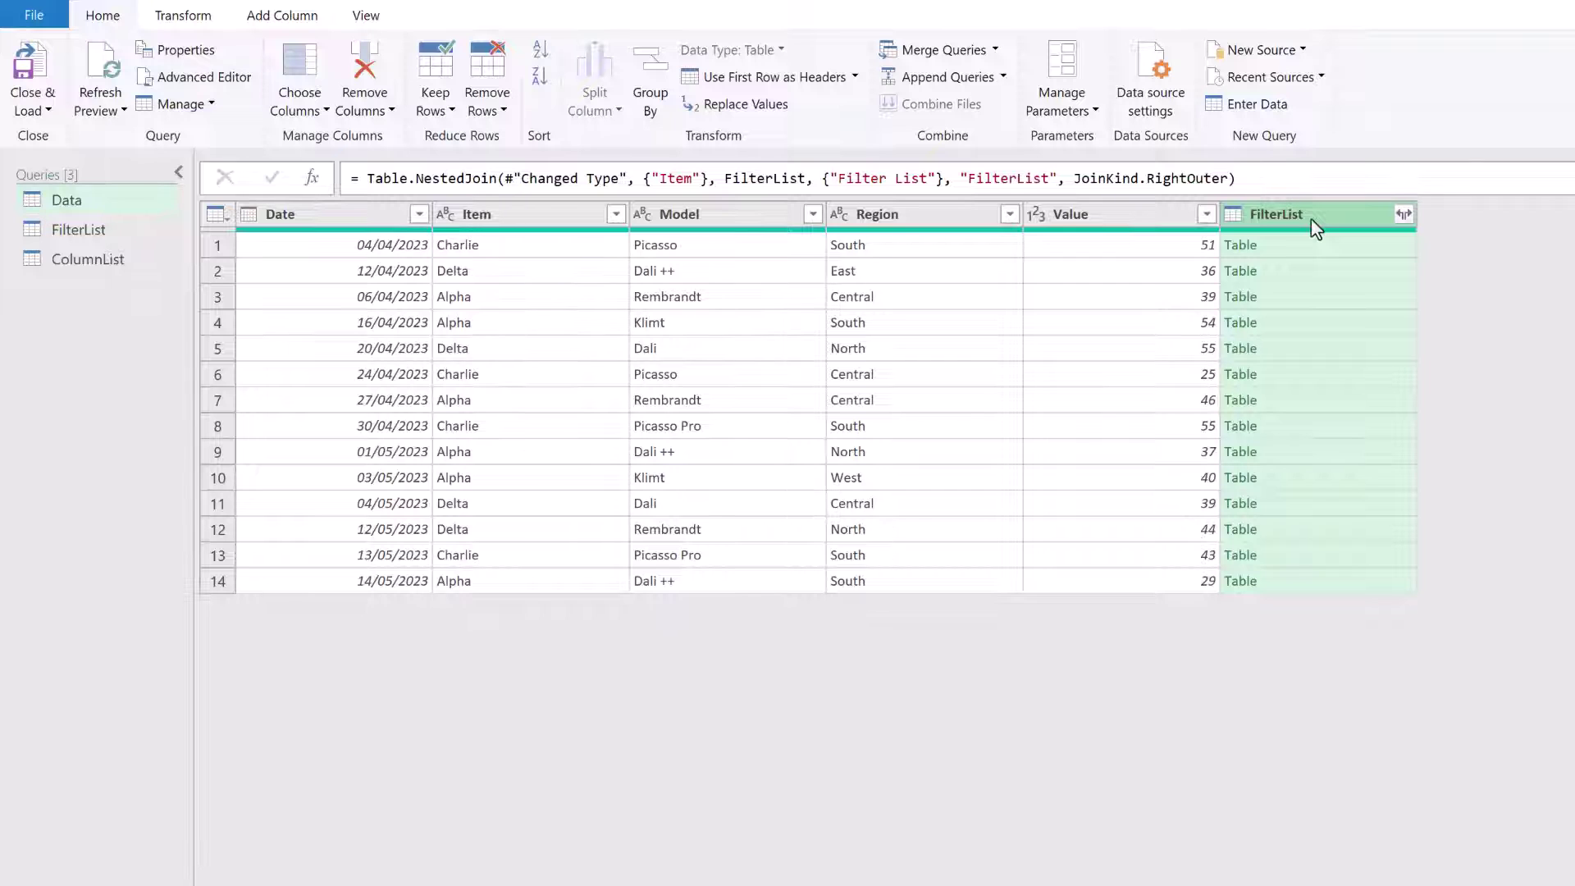
# - Delete the nested FilterList column, leaving Date, Item, Model, Region and Value
pyautogui.press('Delete')
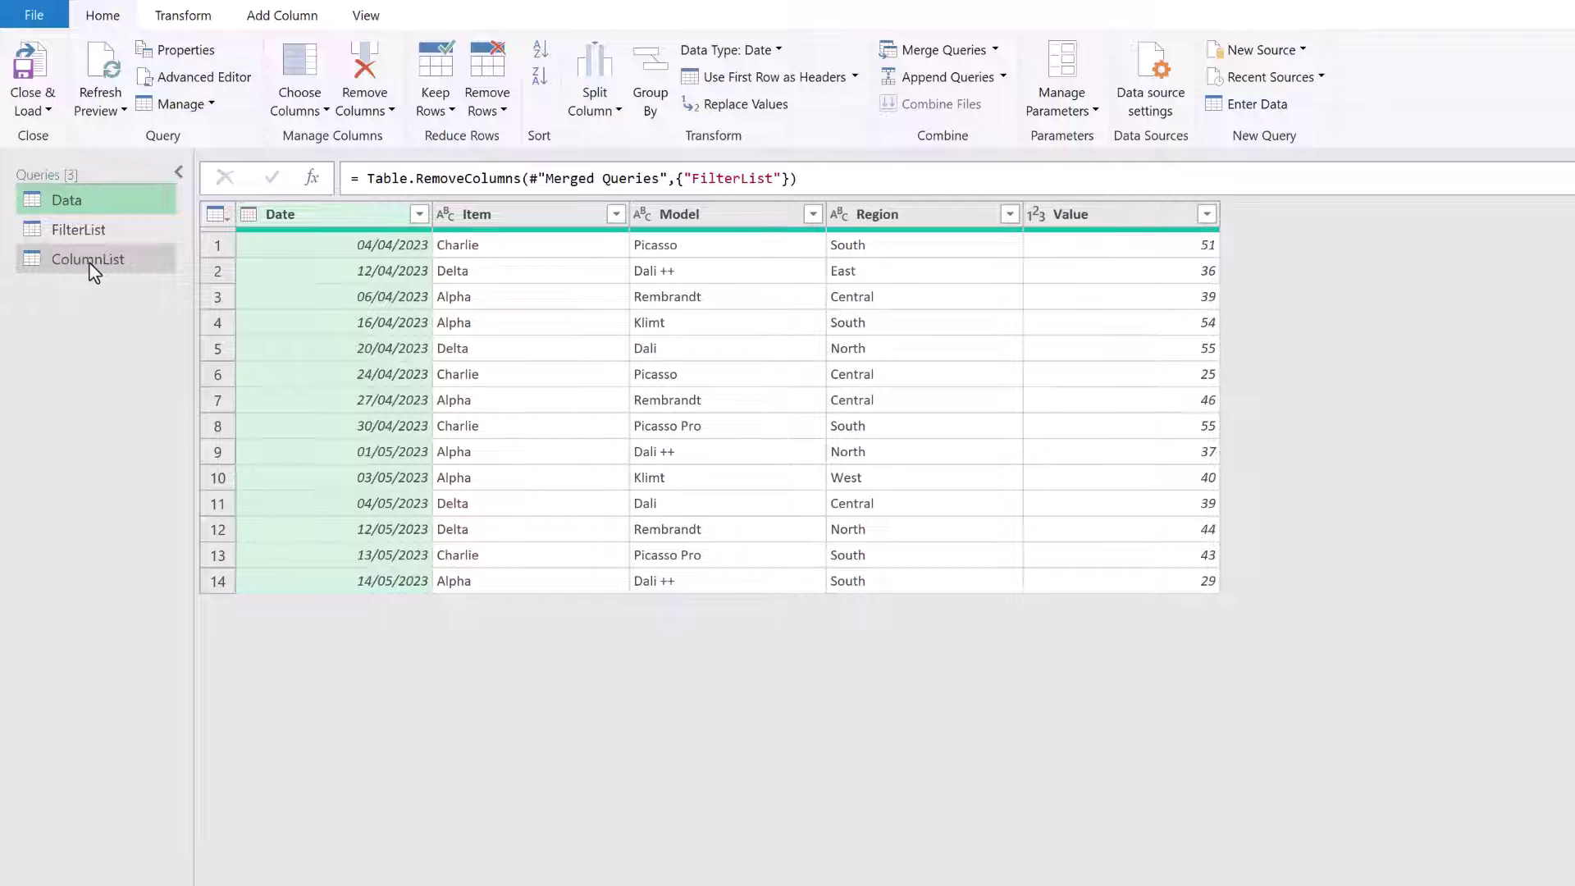
pyautogui.click(92, 264)
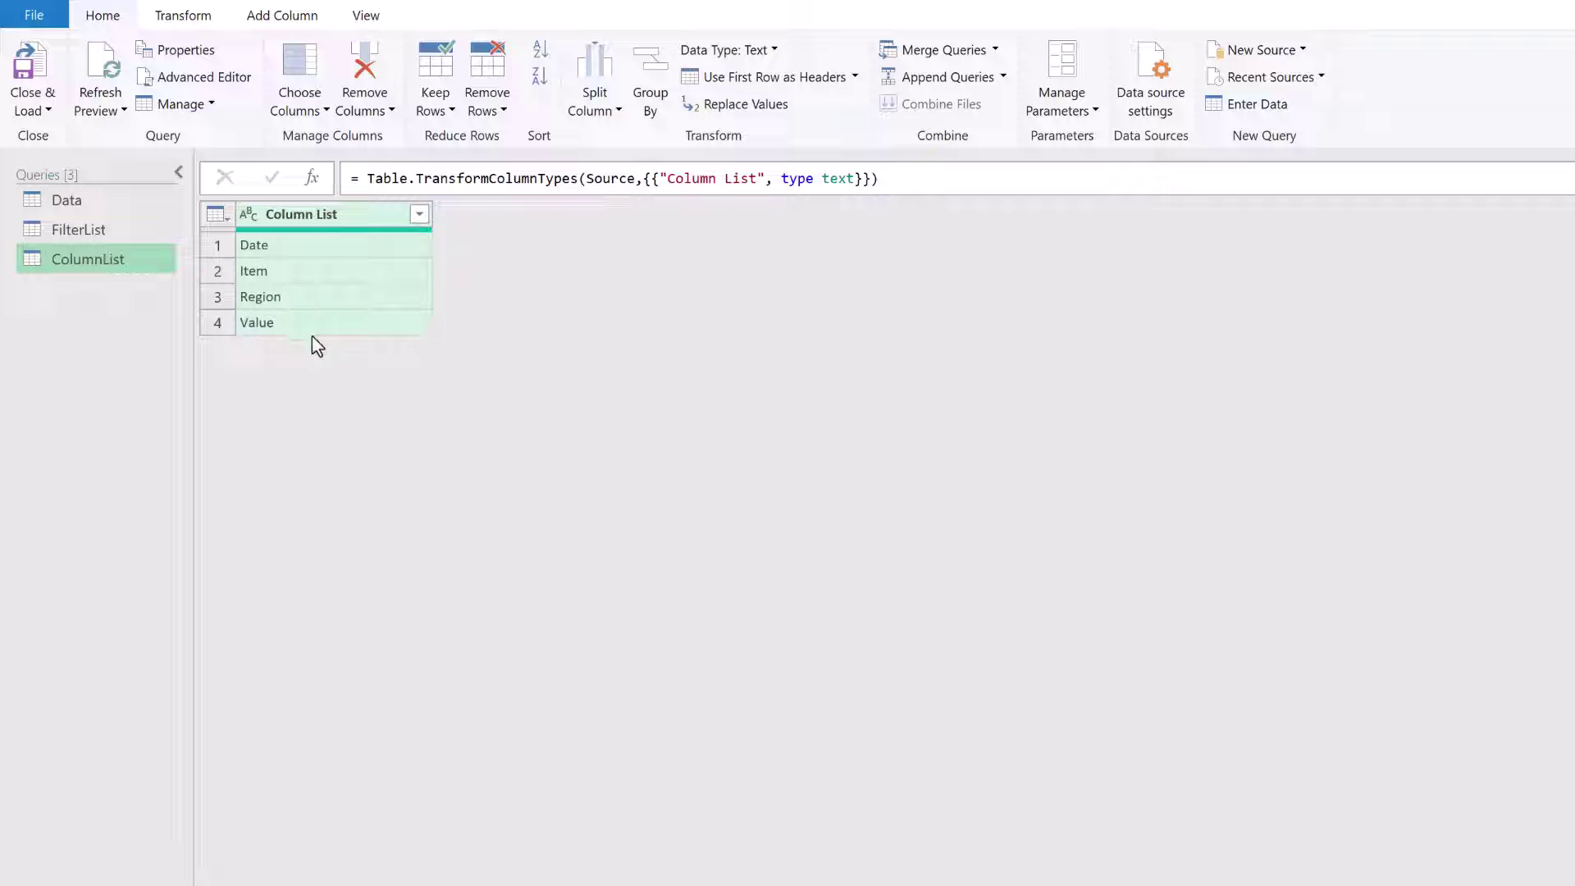
pyautogui.click(66, 205)
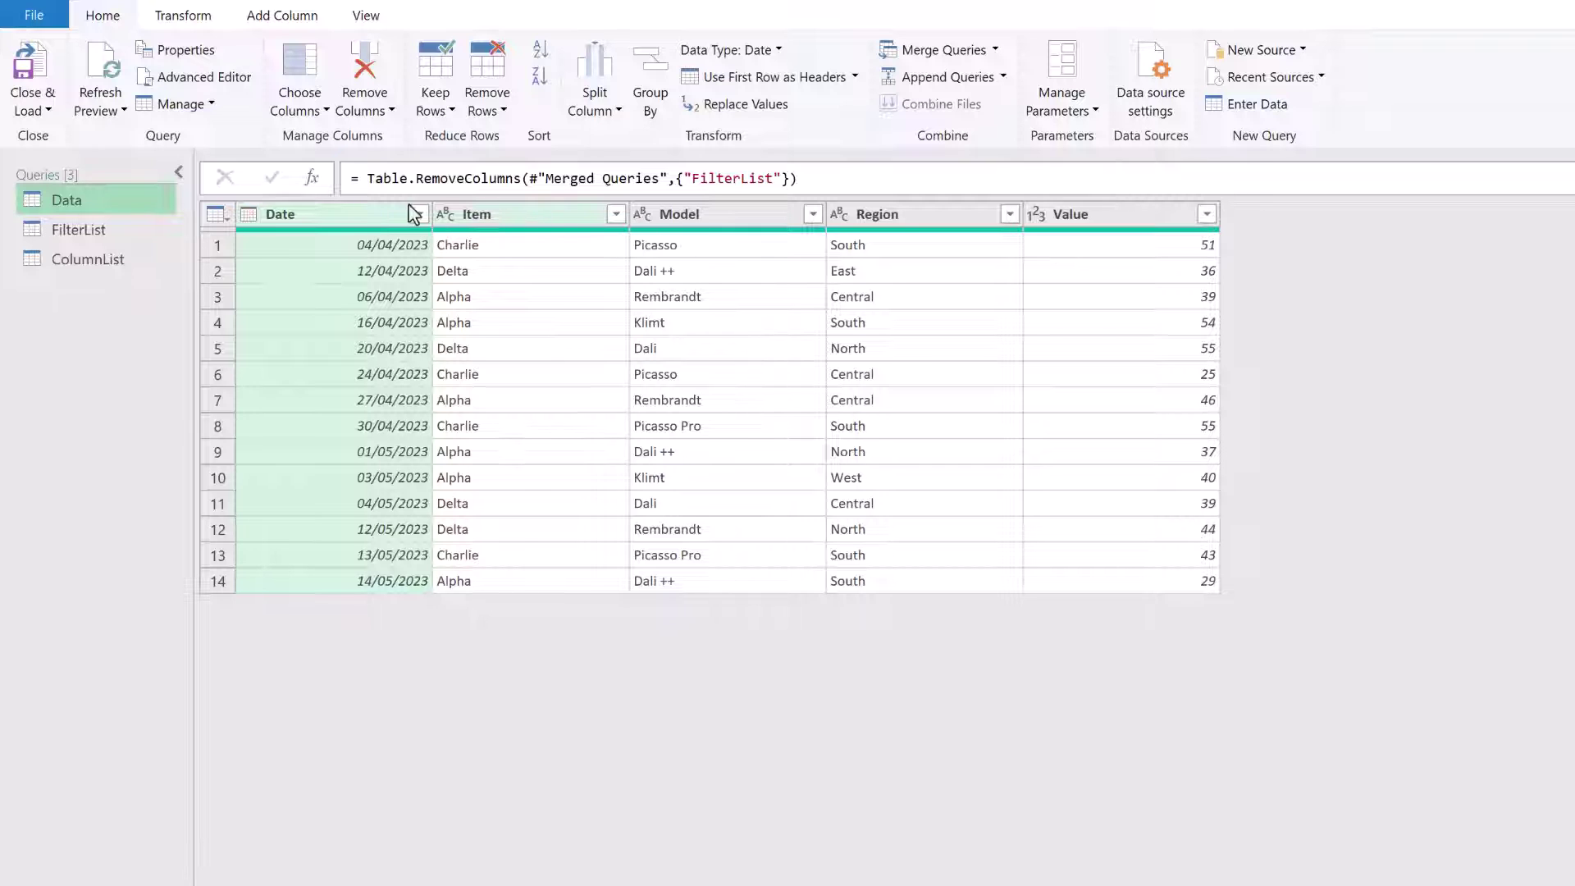
pyautogui.click(115, 260)
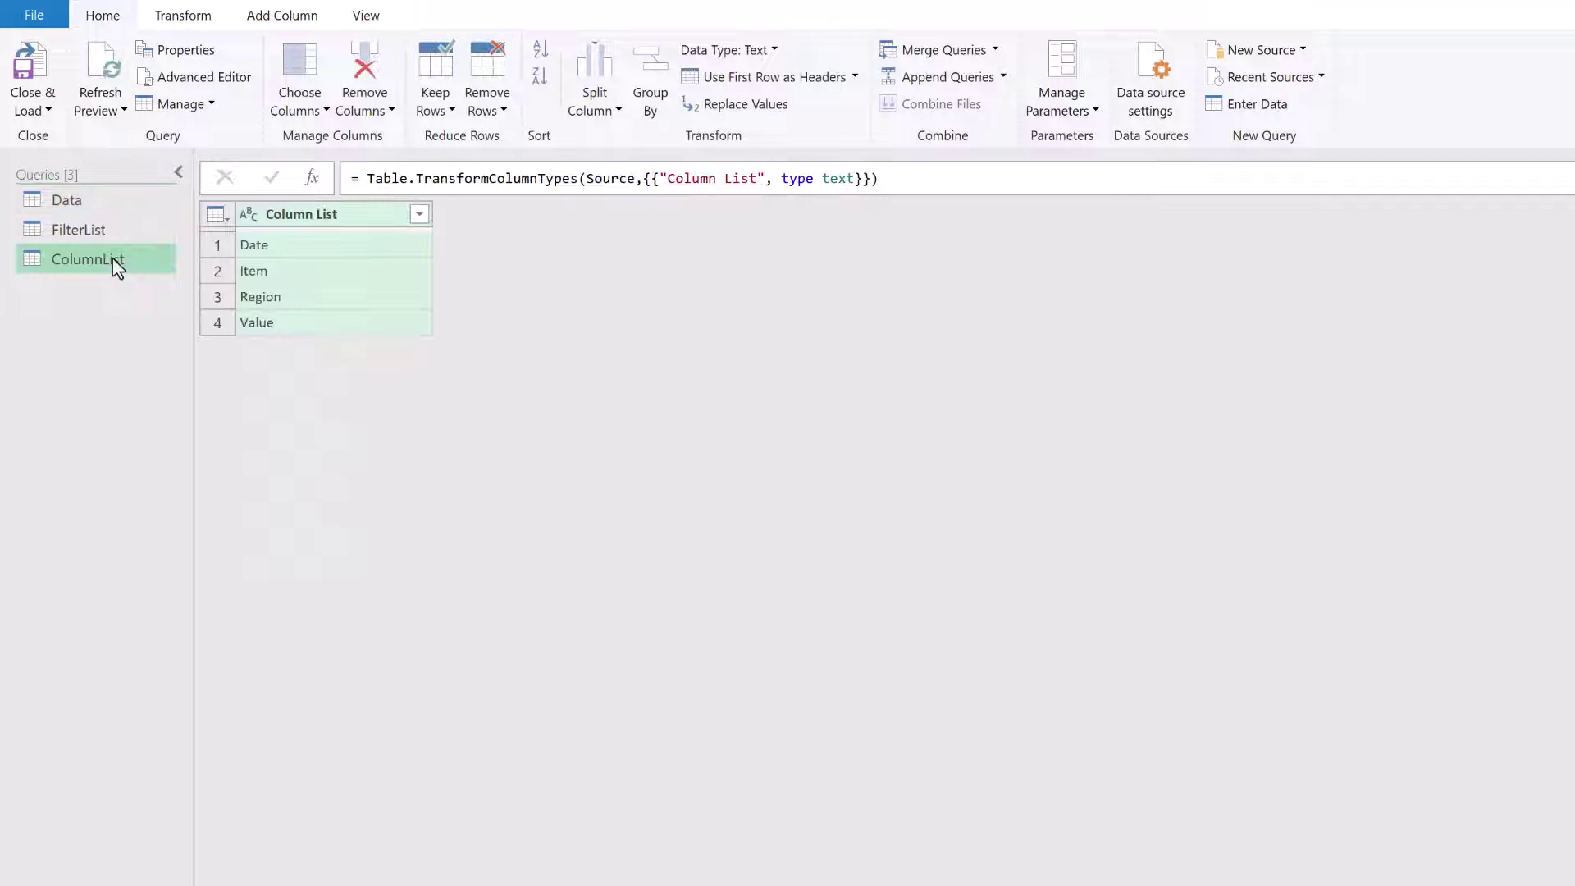
pyautogui.click(106, 200)
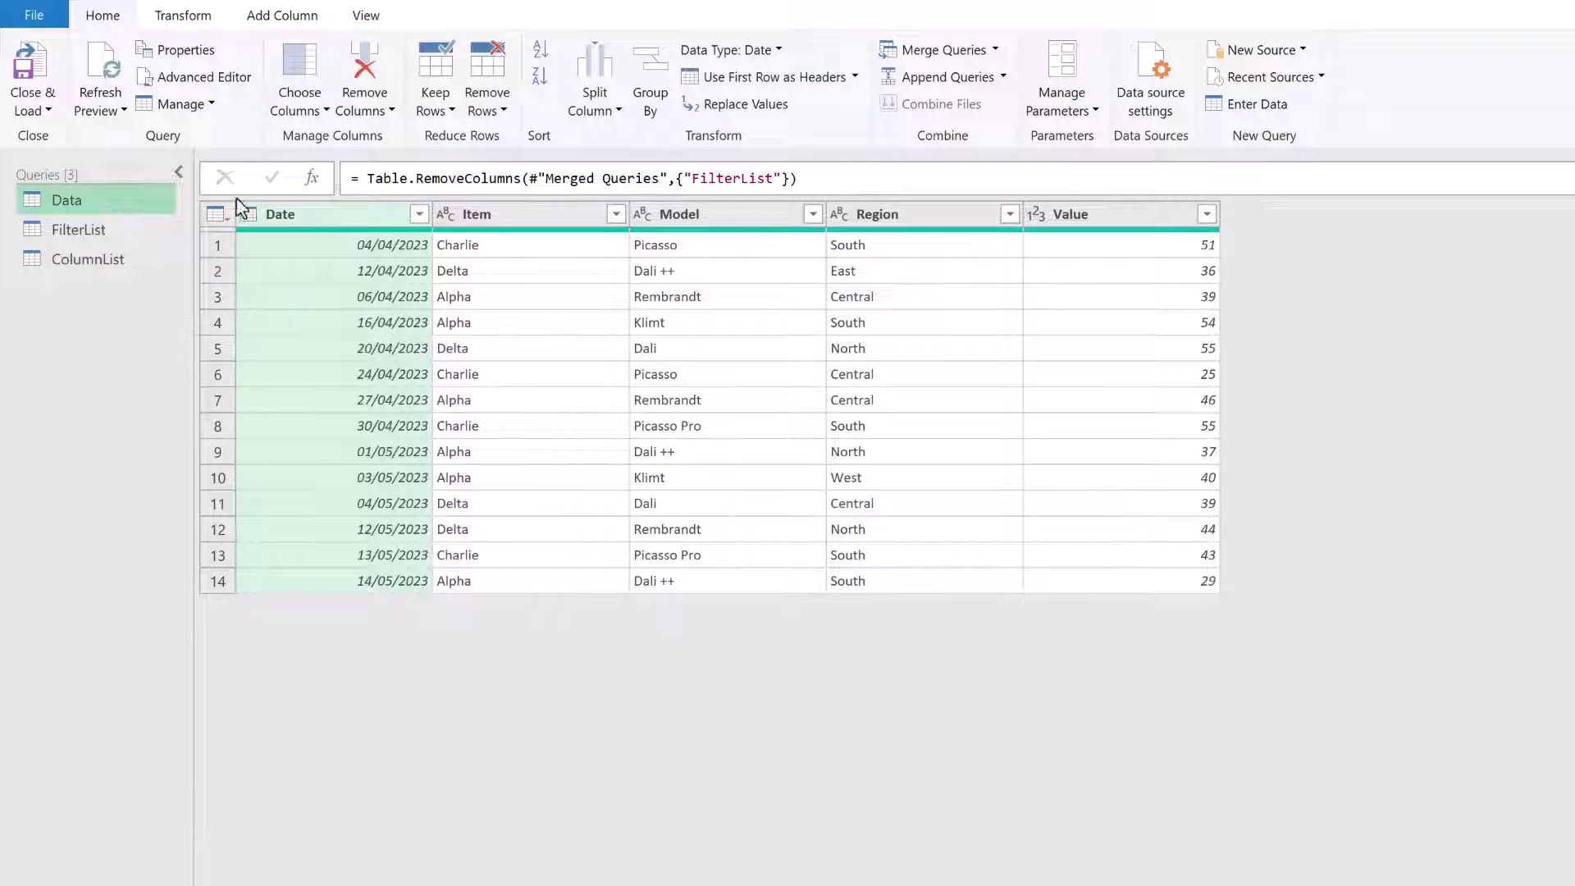
# - Keep only the Date, Item and Model columns with Remove Other Columns
pyautogui.keyDown('ctrl'); pyautogui.click(492, 218); pyautogui.keyUp('ctrl')
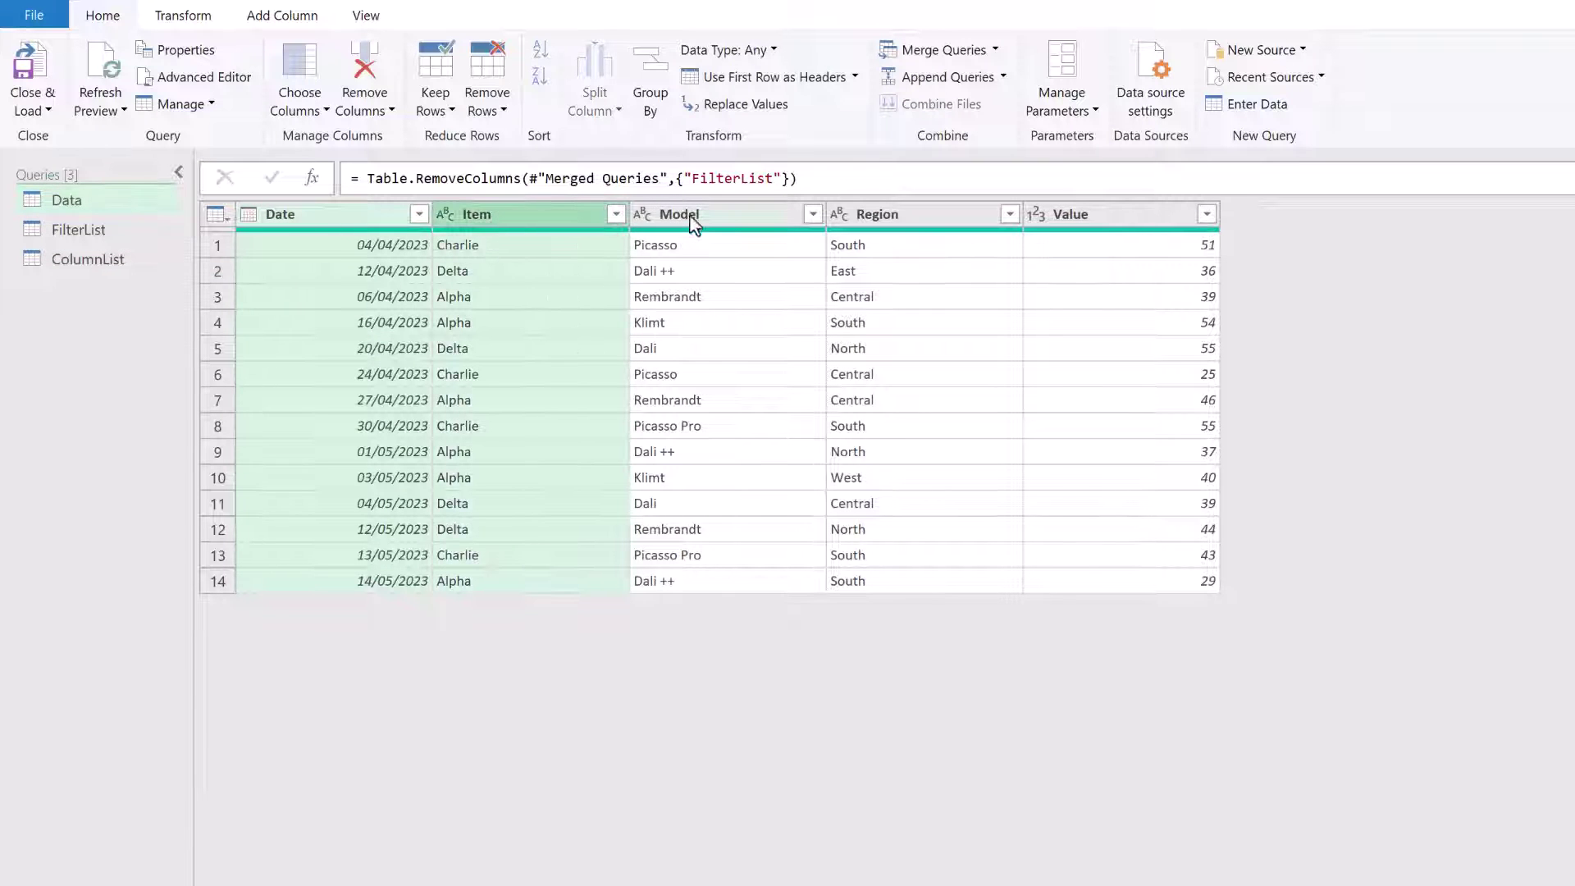
pyautogui.keyDown('ctrl'); pyautogui.click(678, 218); pyautogui.keyUp('ctrl')
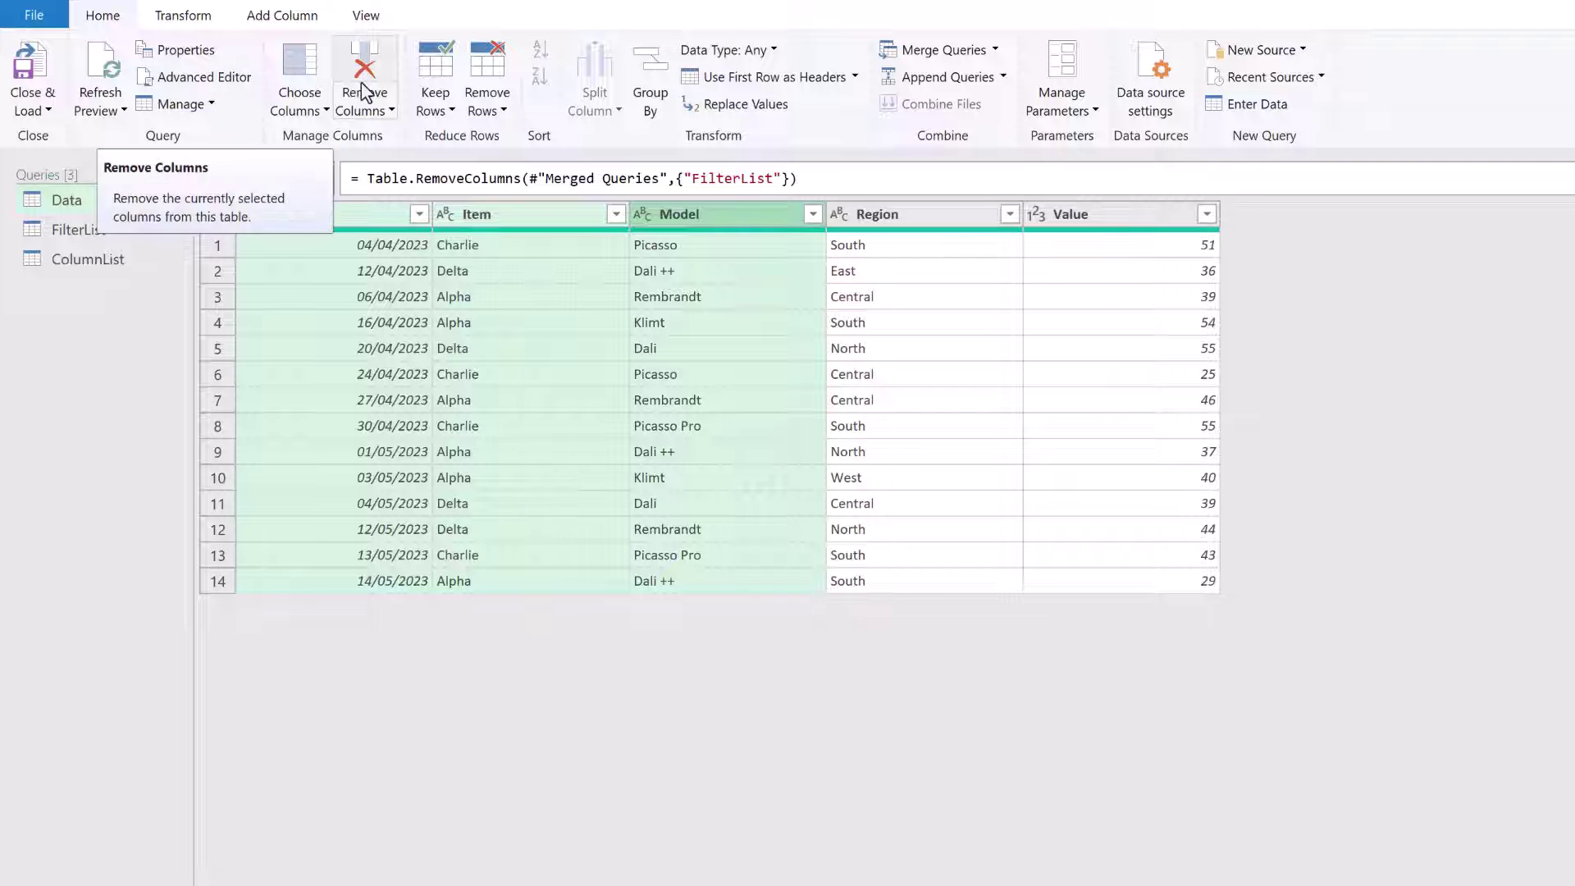
pyautogui.click(385, 110)
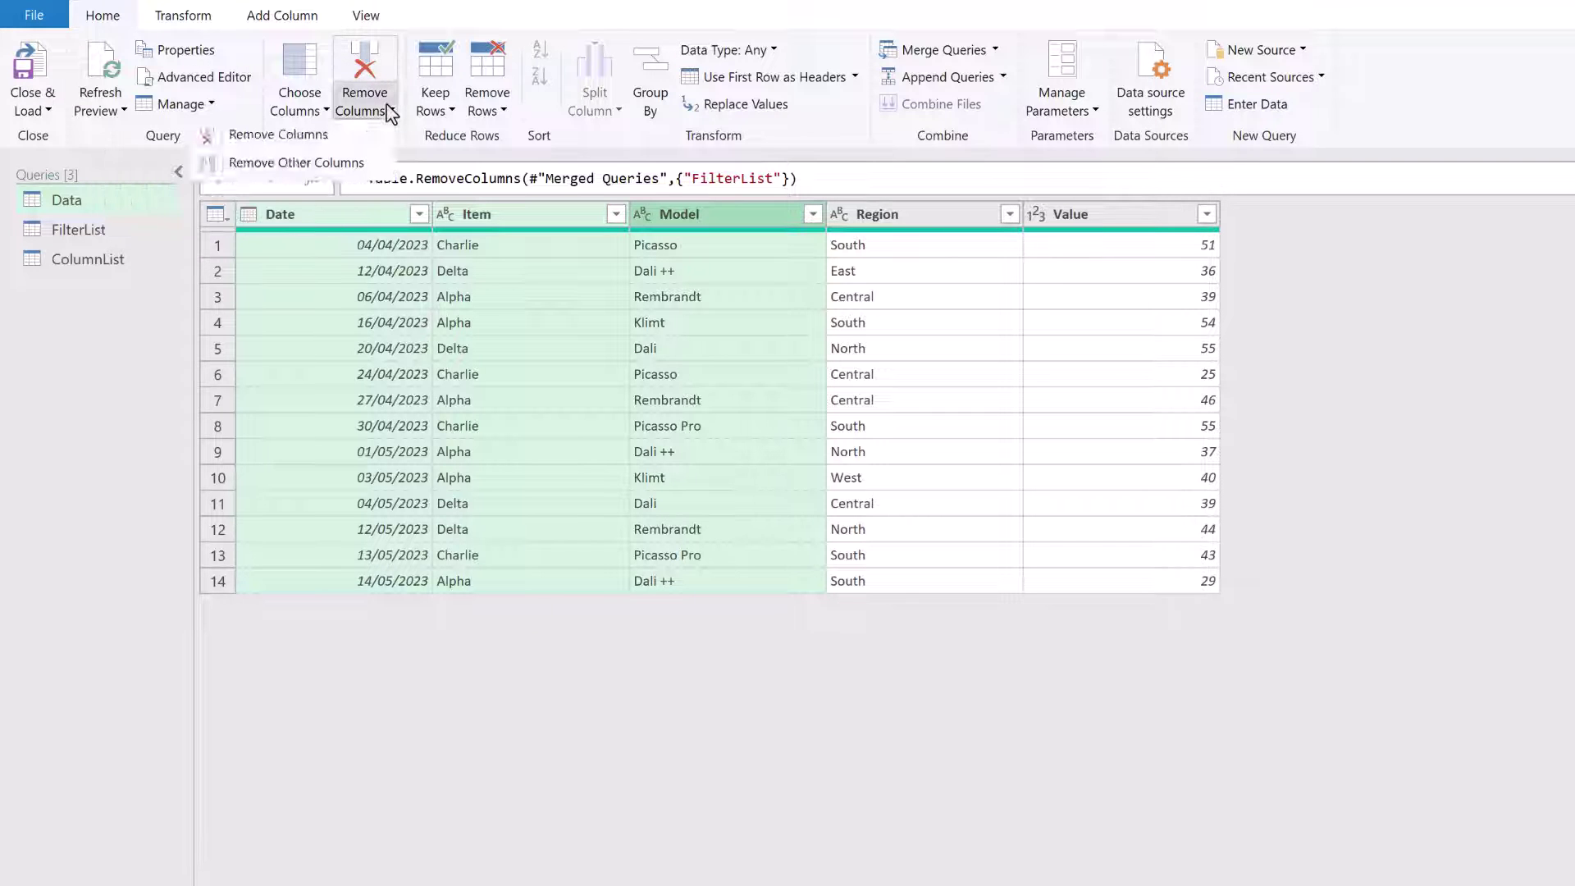
pyautogui.click(371, 164)
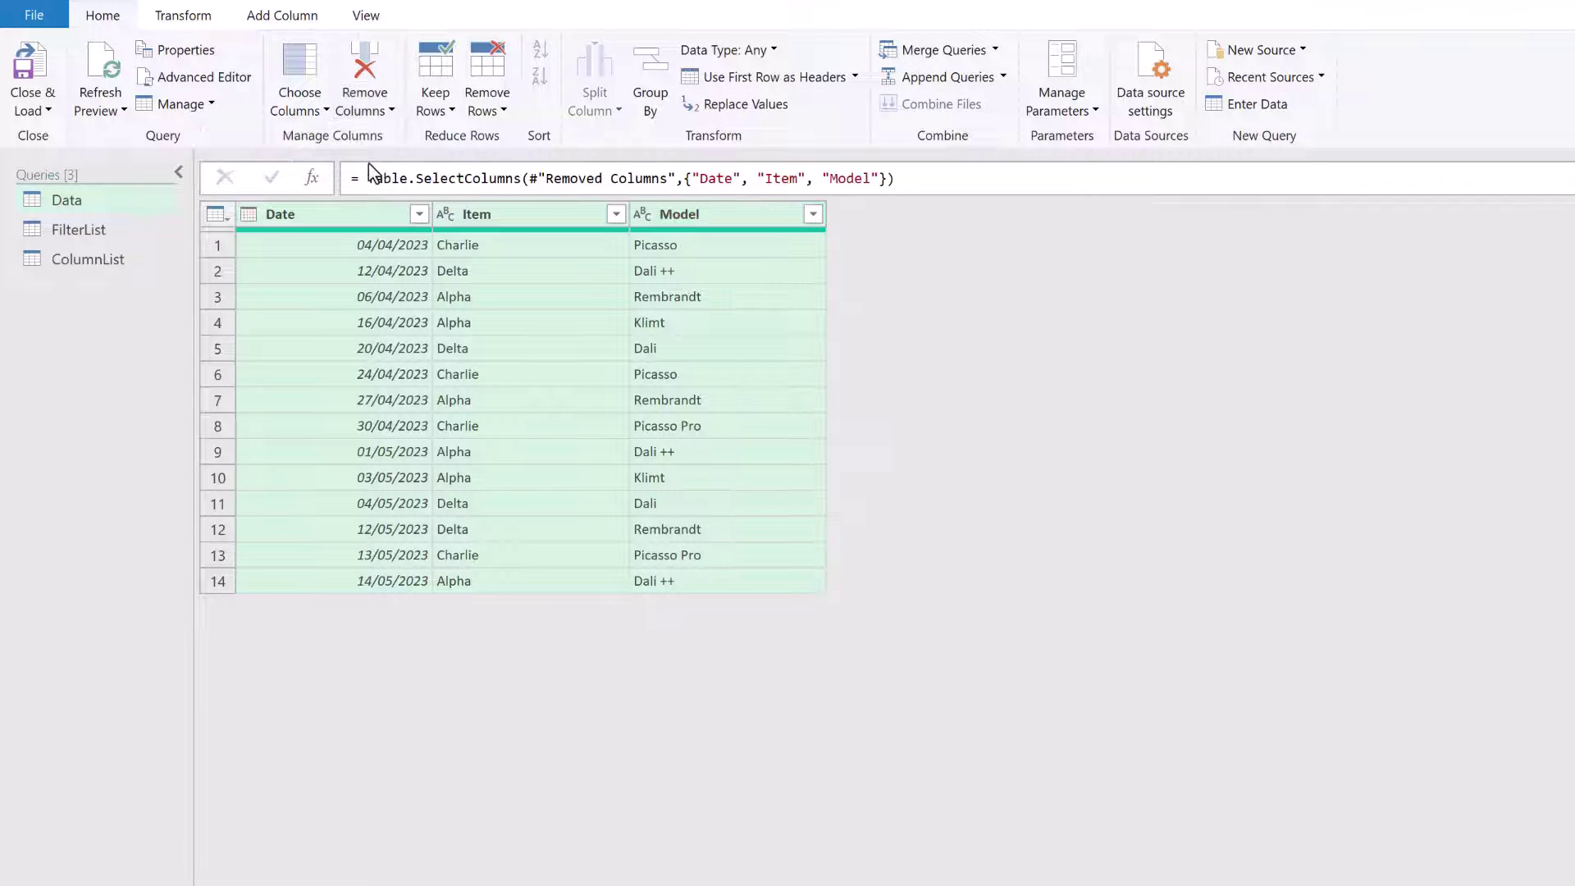
# - Replace the hard-coded column names in the formula with ColumnList[Column List]
pyautogui.moveTo(685, 178); pyautogui.dragTo(886, 183)
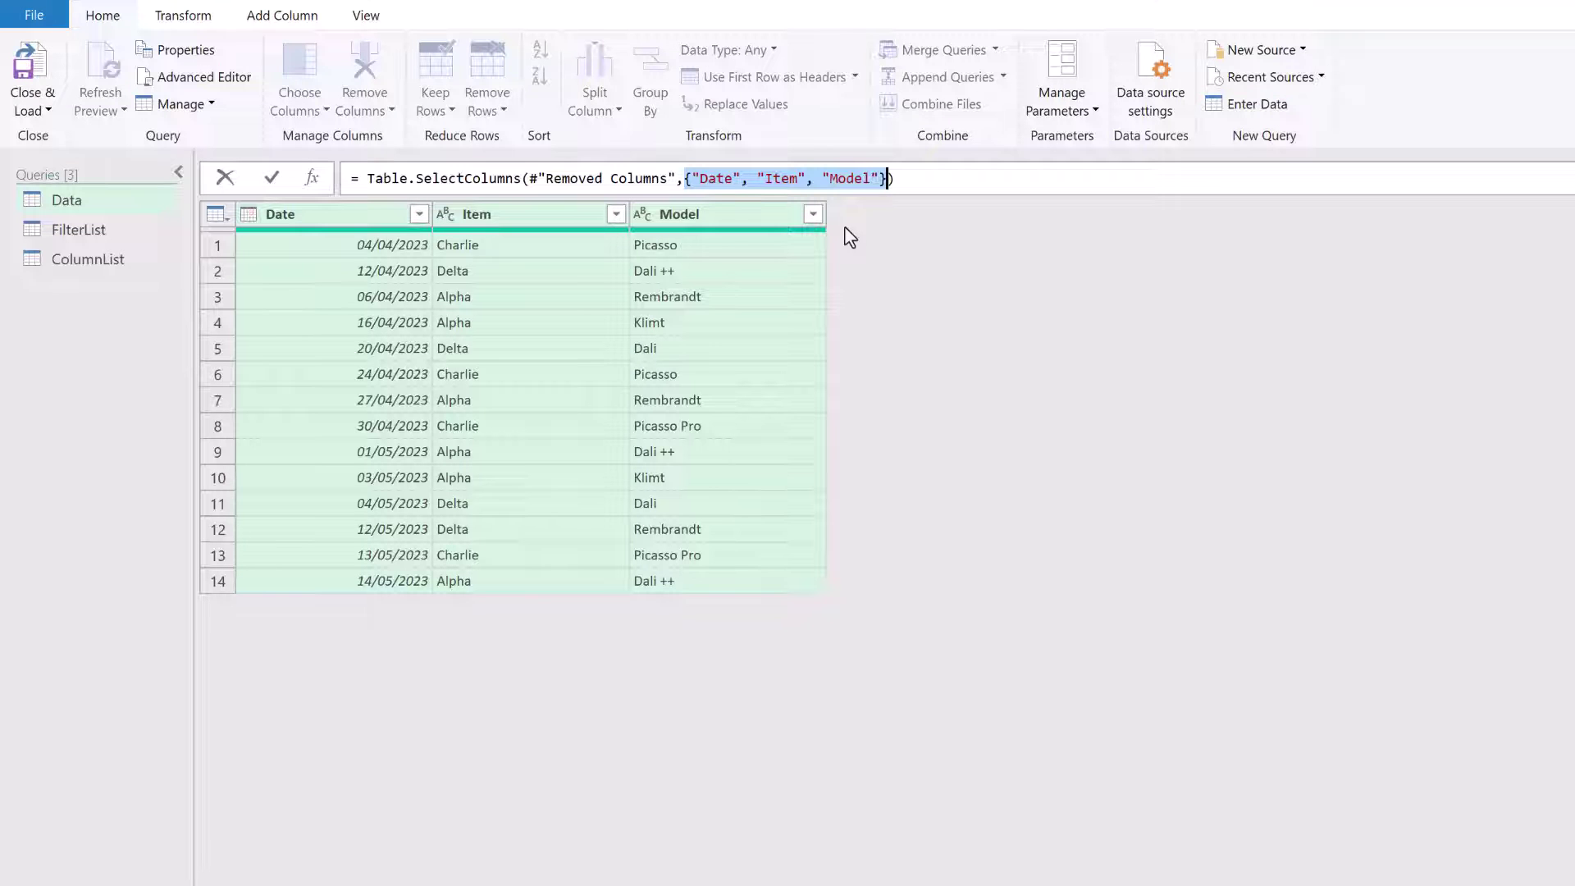
pyautogui.write('Co')
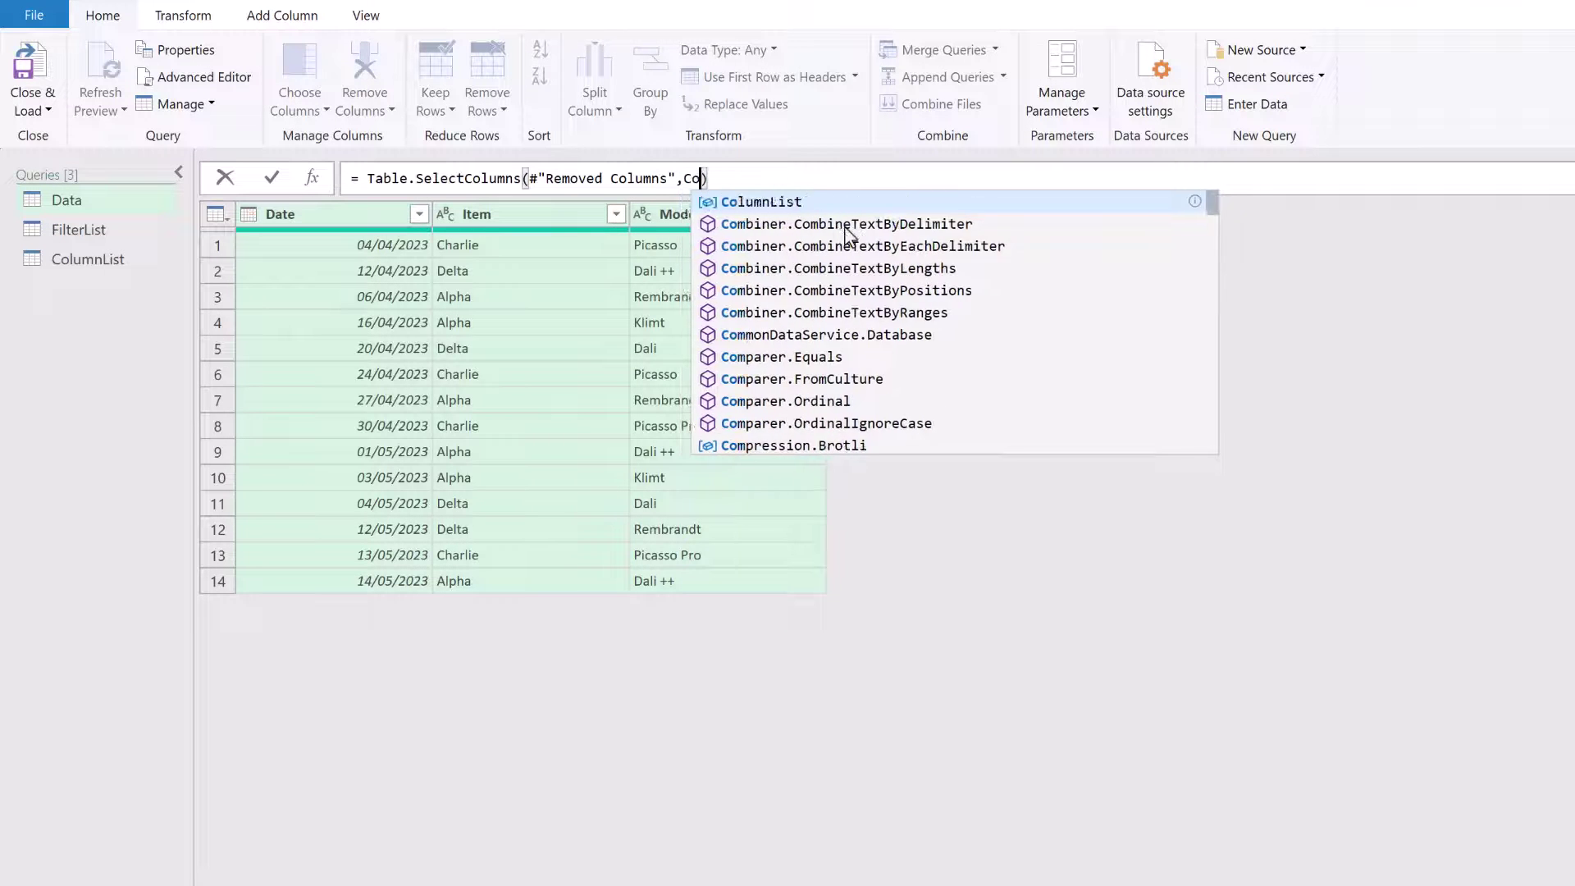
pyautogui.press('Tab')
pyautogui.write('[')
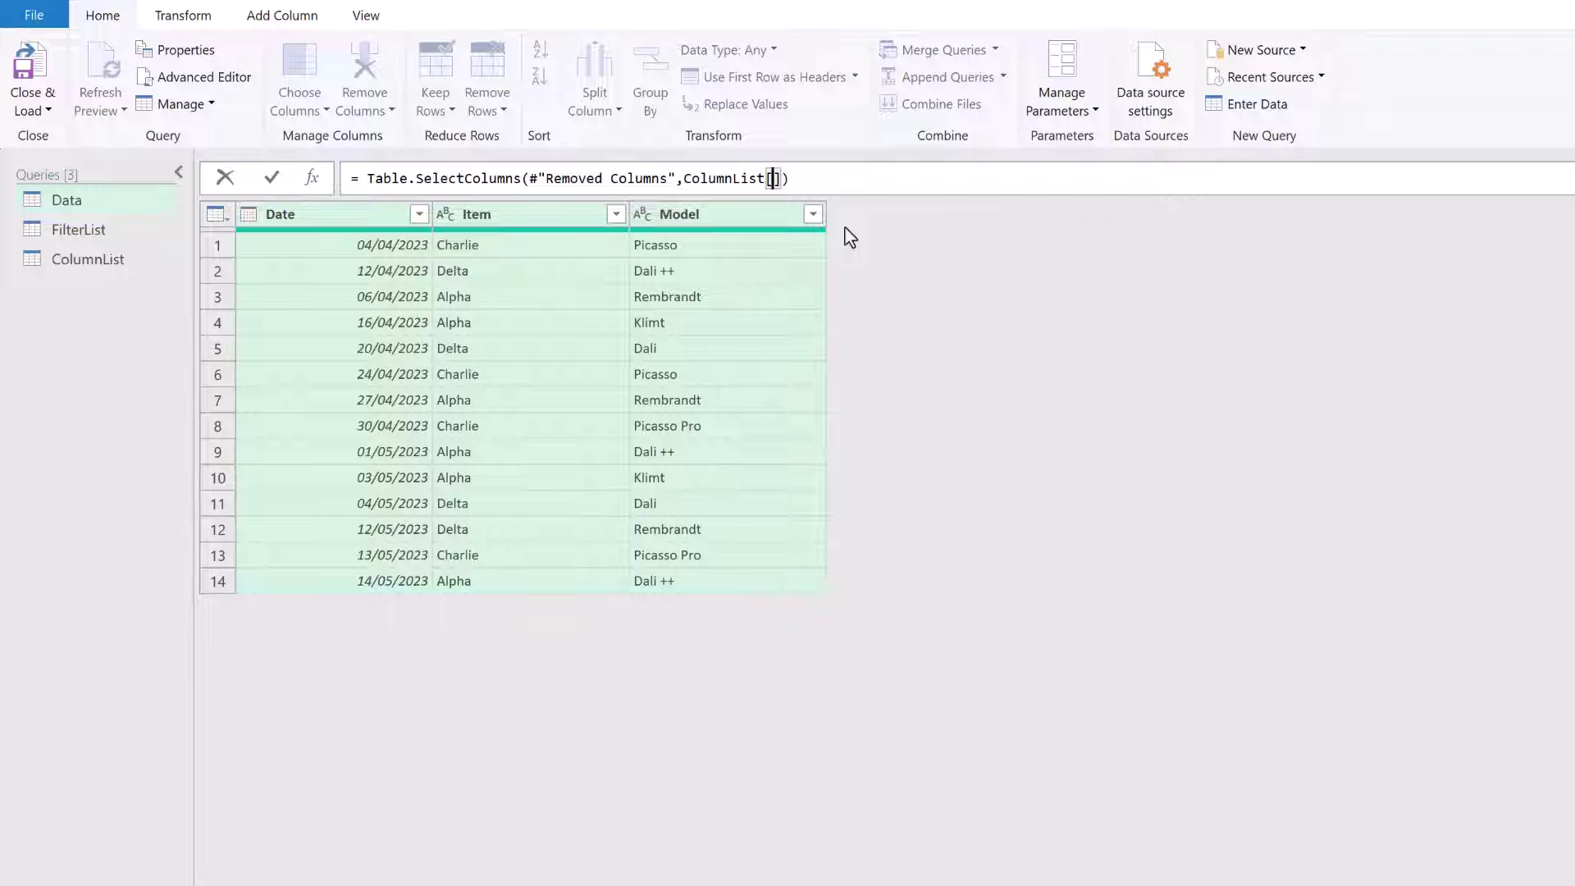
pyautogui.write('Column List')
pyautogui.press('Return')
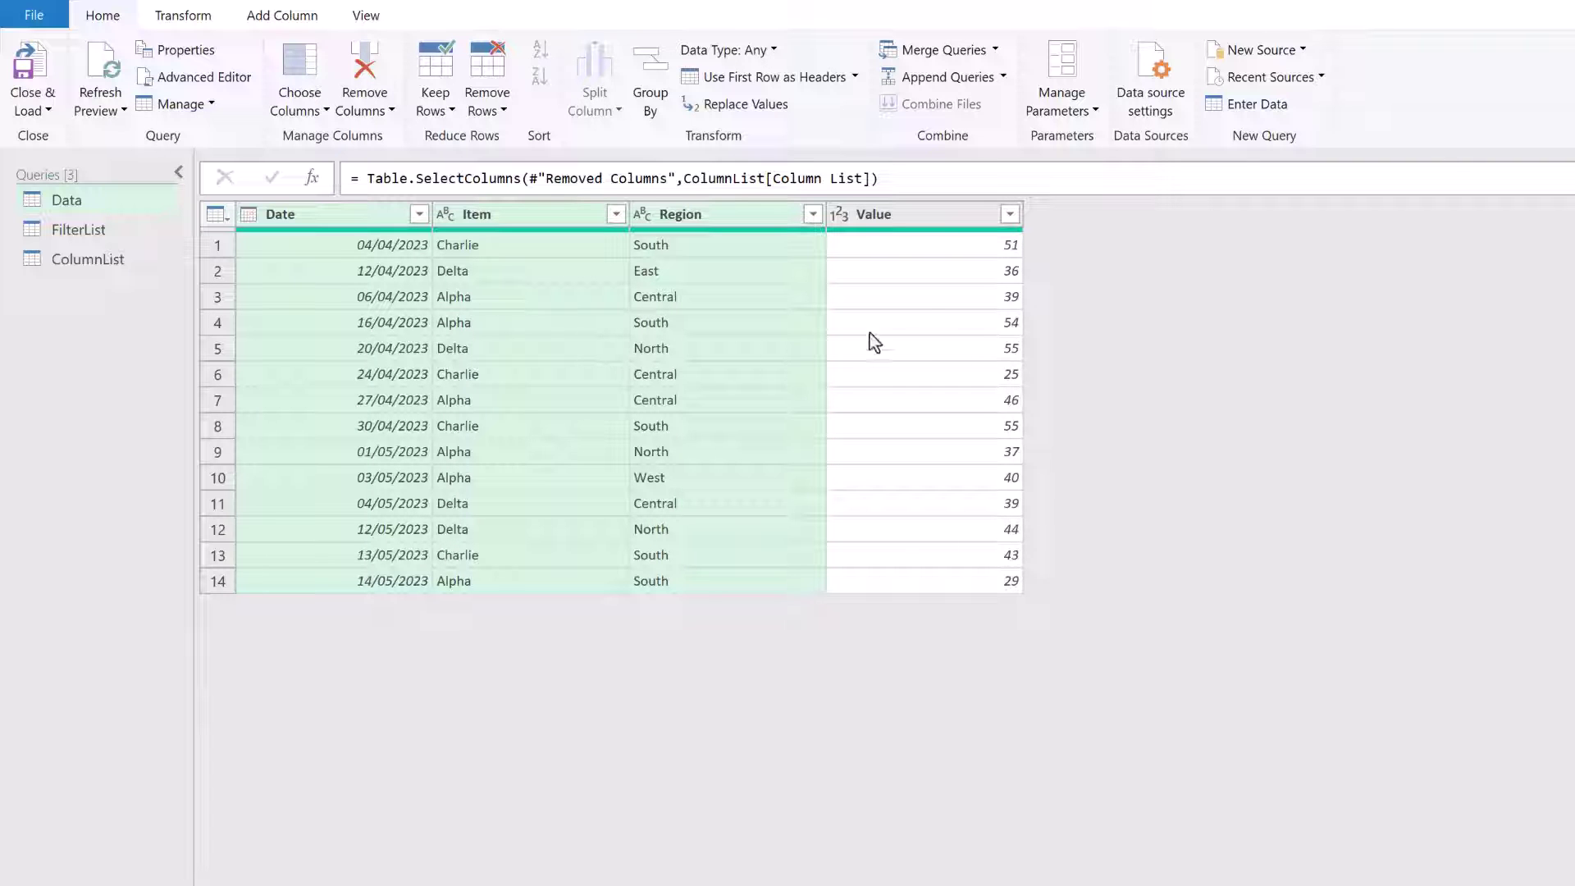
# - Load the query, change the Column List entry from Item to Model, and refresh the output
pyautogui.click(33, 70)
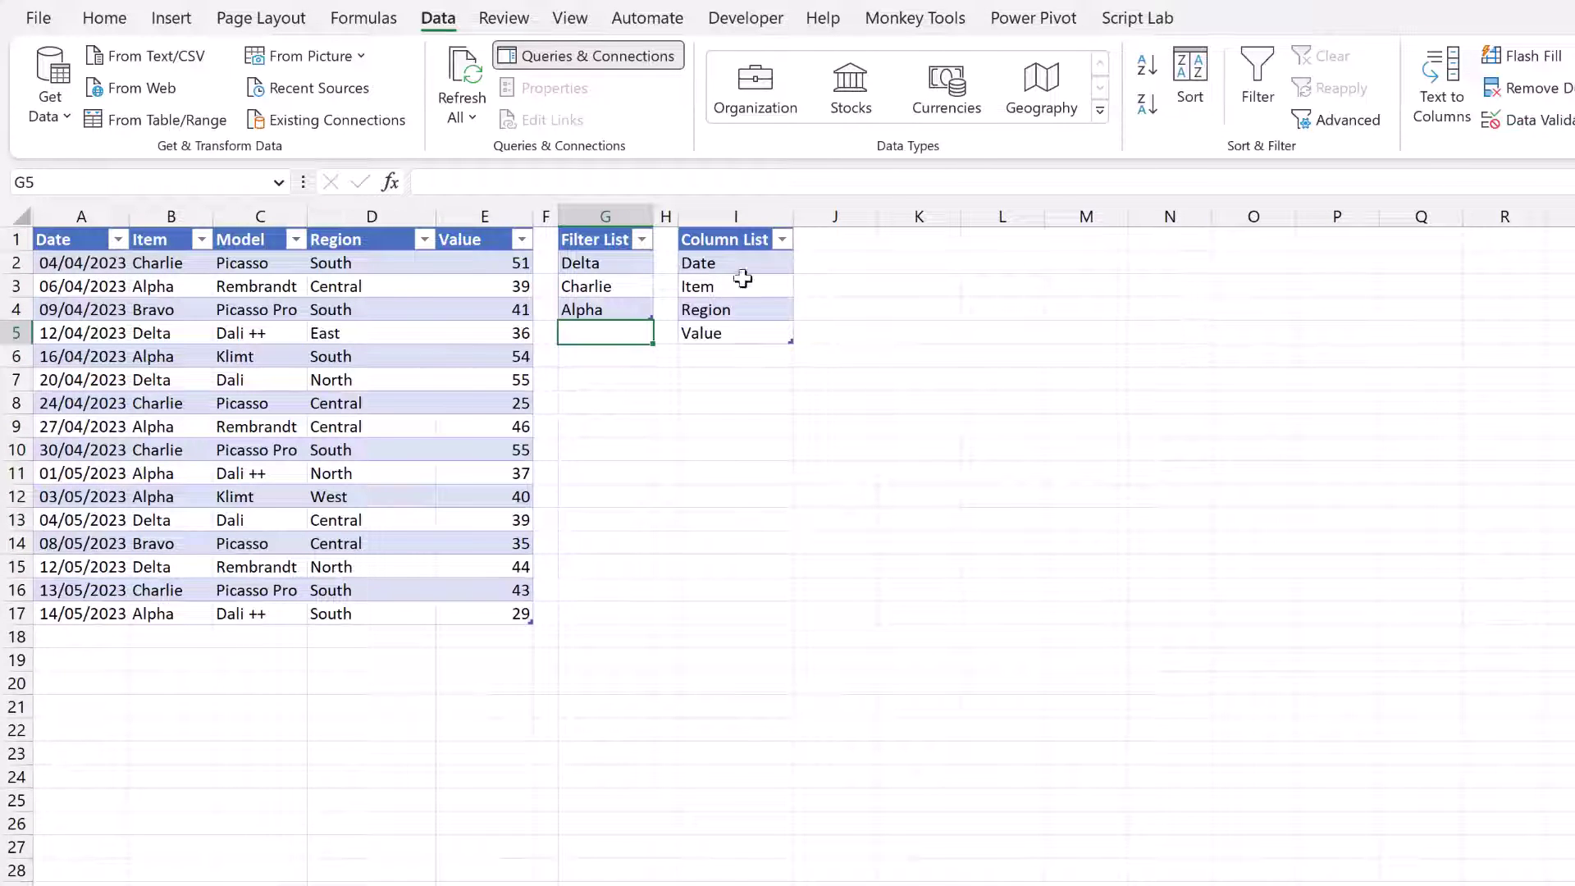
pyautogui.click(737, 281)
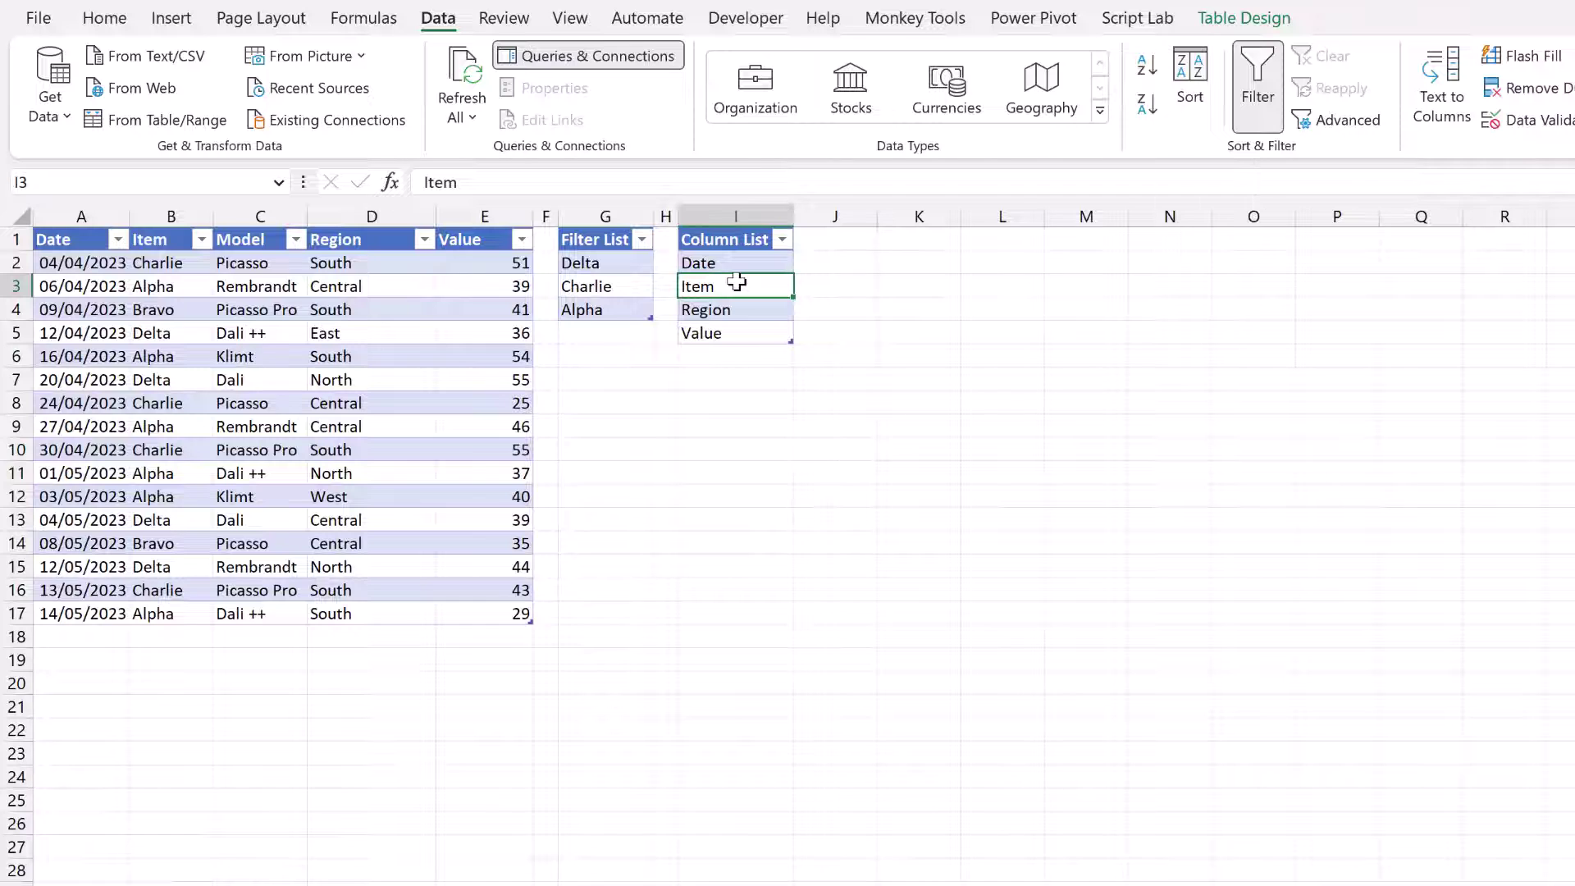
pyautogui.write('Model')
pyautogui.press('Return')
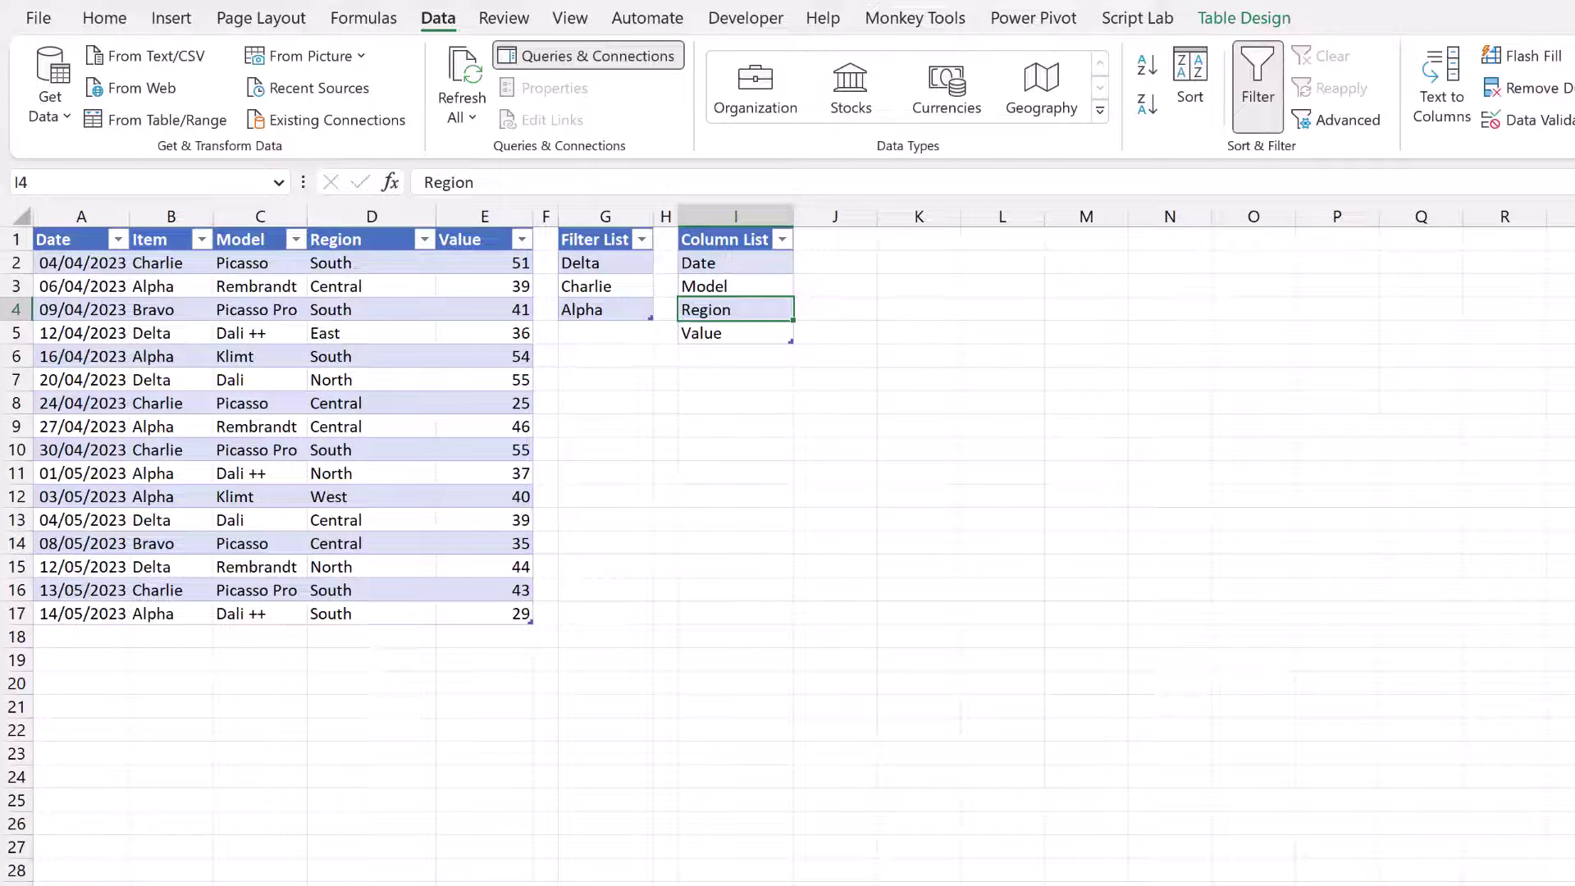
pyautogui.hotkey('ctrl', 'pagedown')
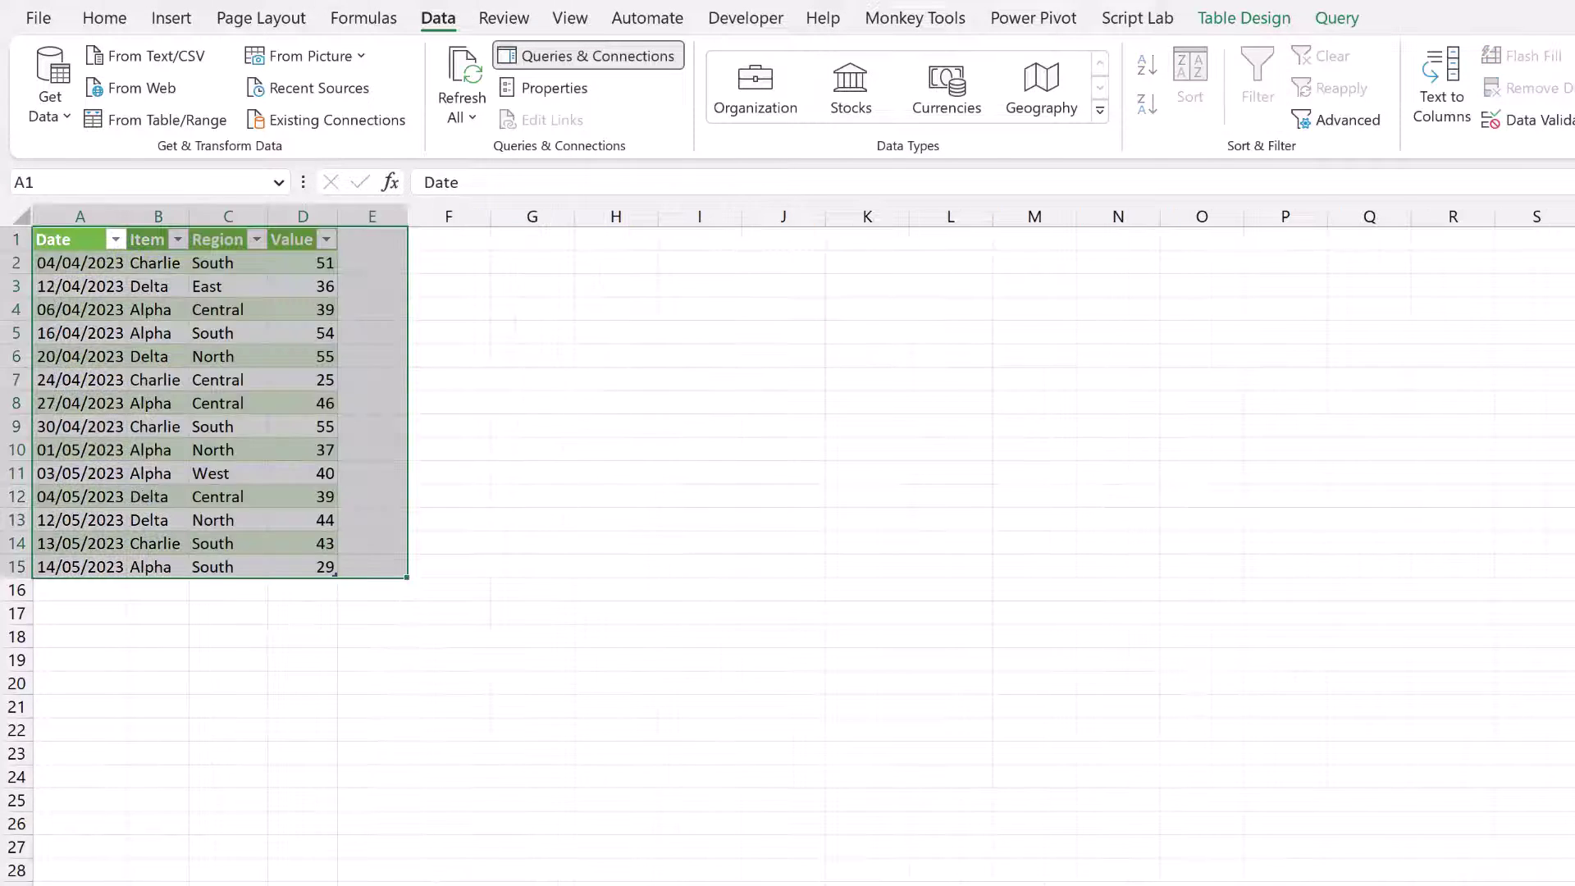
pyautogui.click(474, 77)
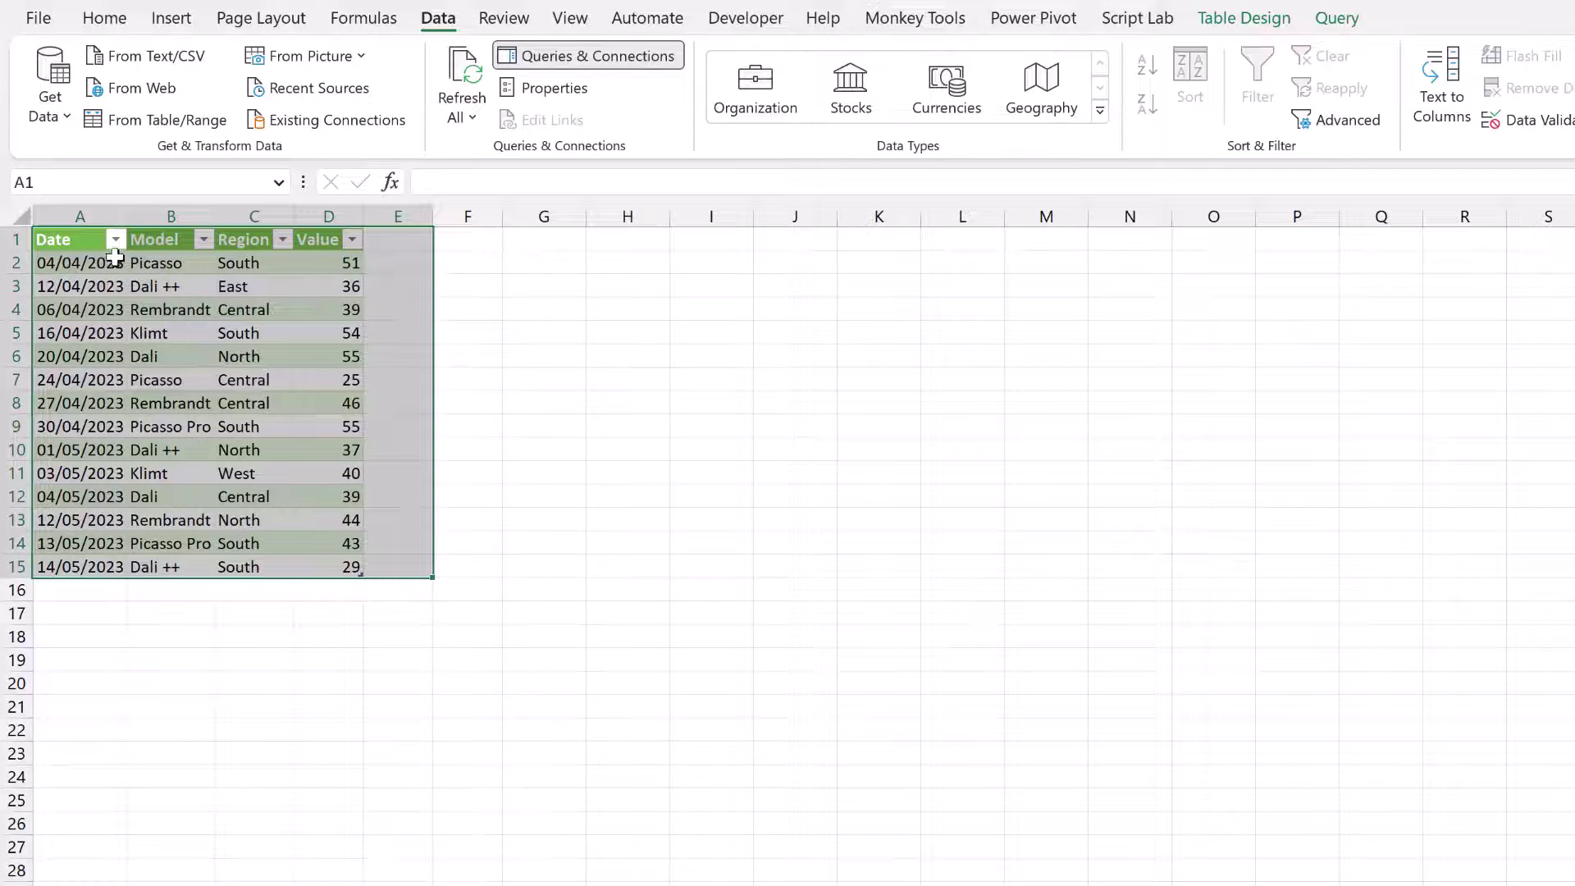
# - Select the loaded table's header row from Date to Value
pyautogui.moveTo(105, 239); pyautogui.dragTo(300, 240)
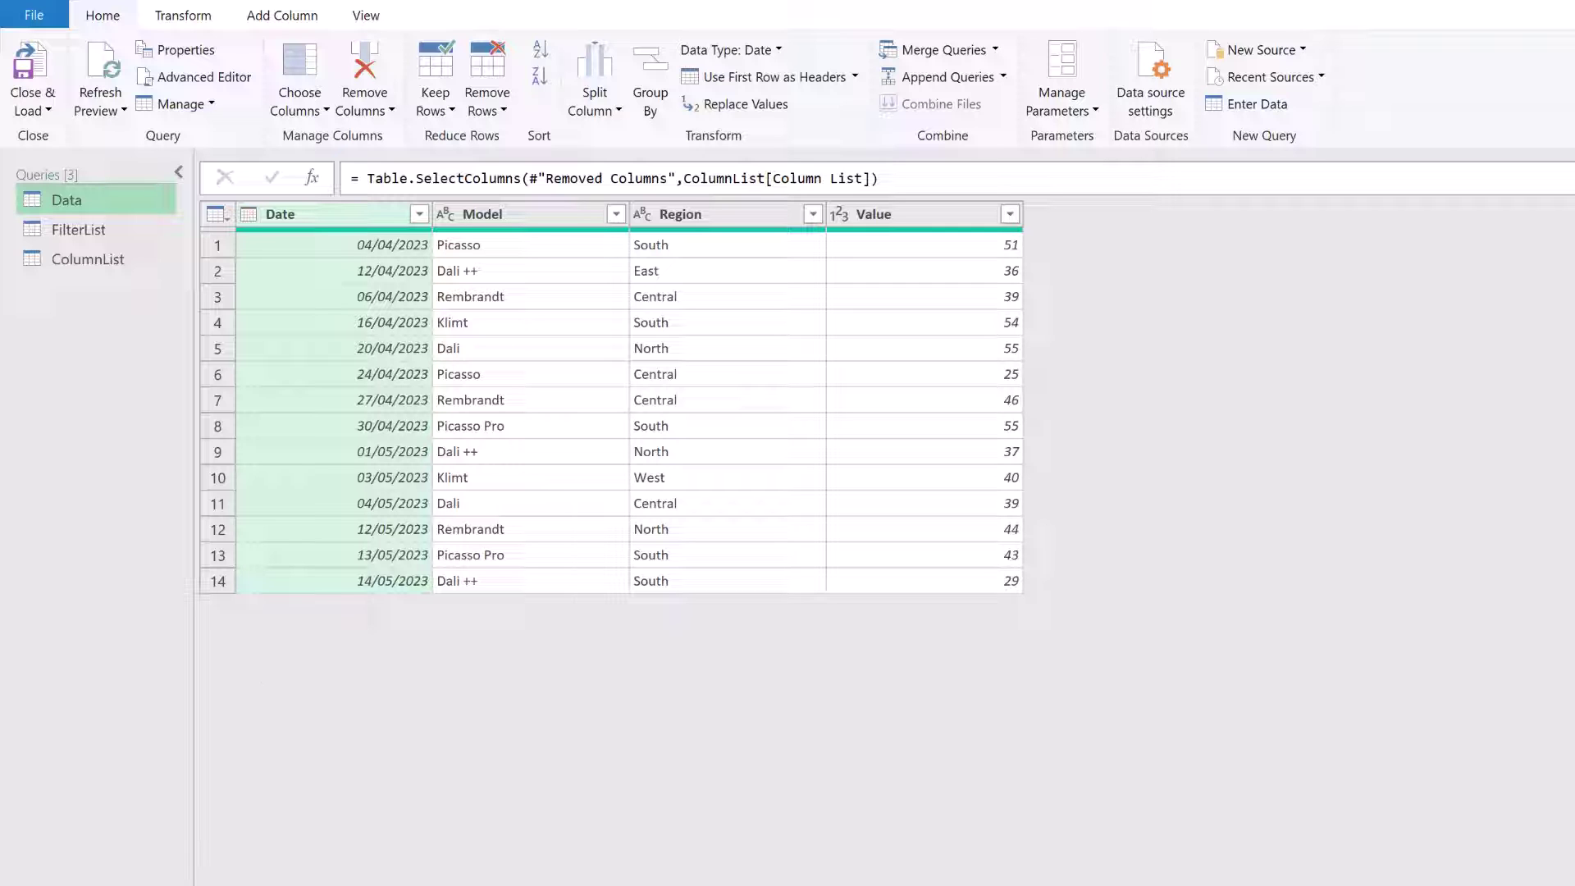
# - Duplicate the Data query and rename the copy Dynamic
pyautogui.rightClick(97, 203)
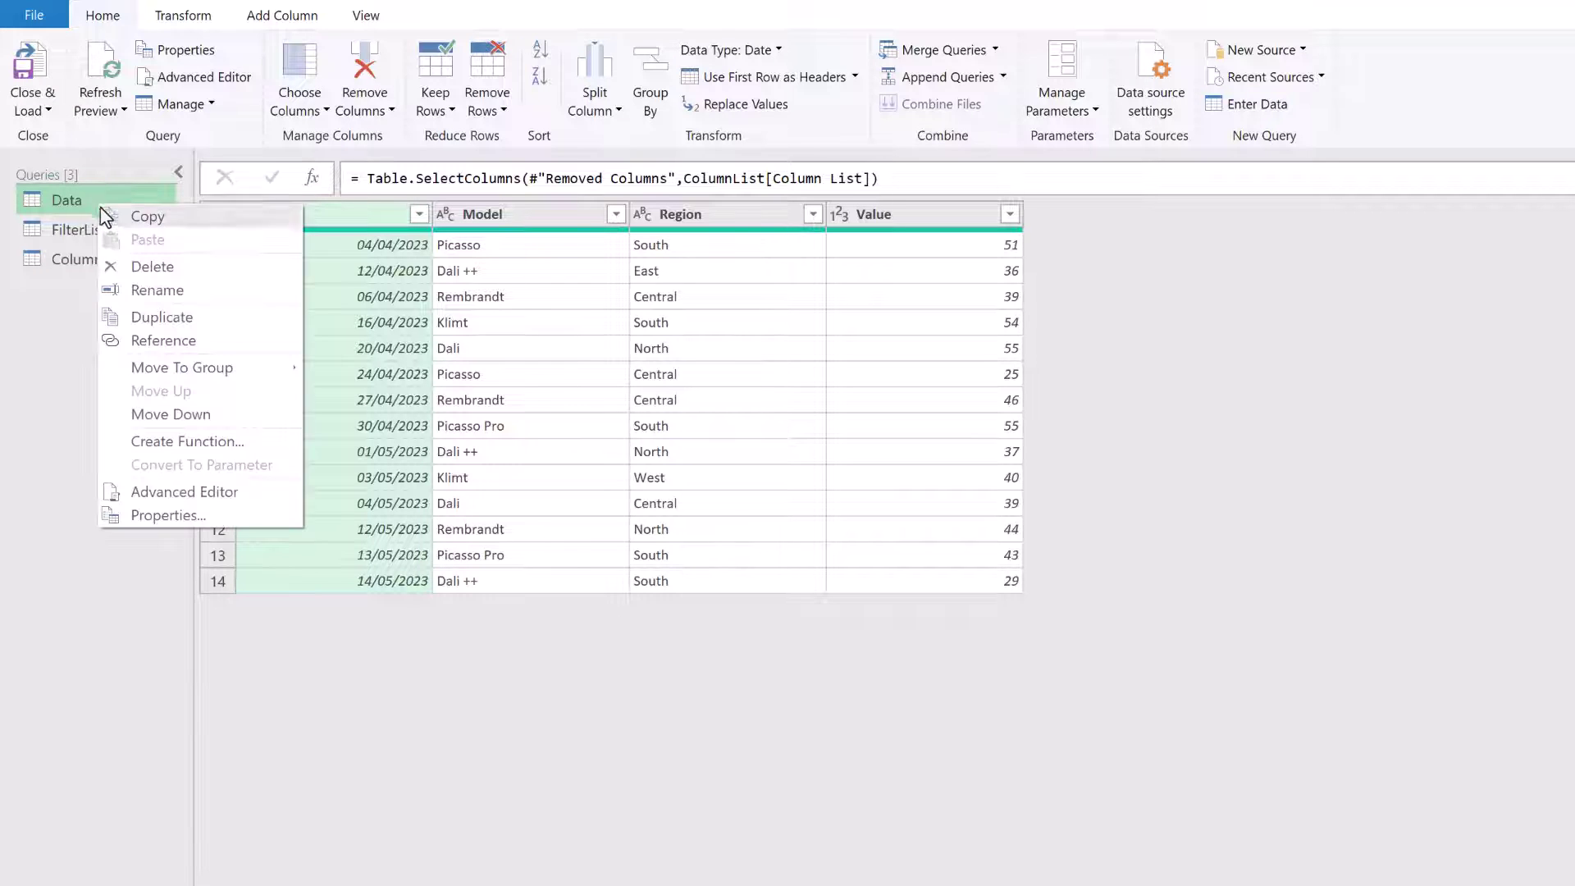
pyautogui.click(161, 317)
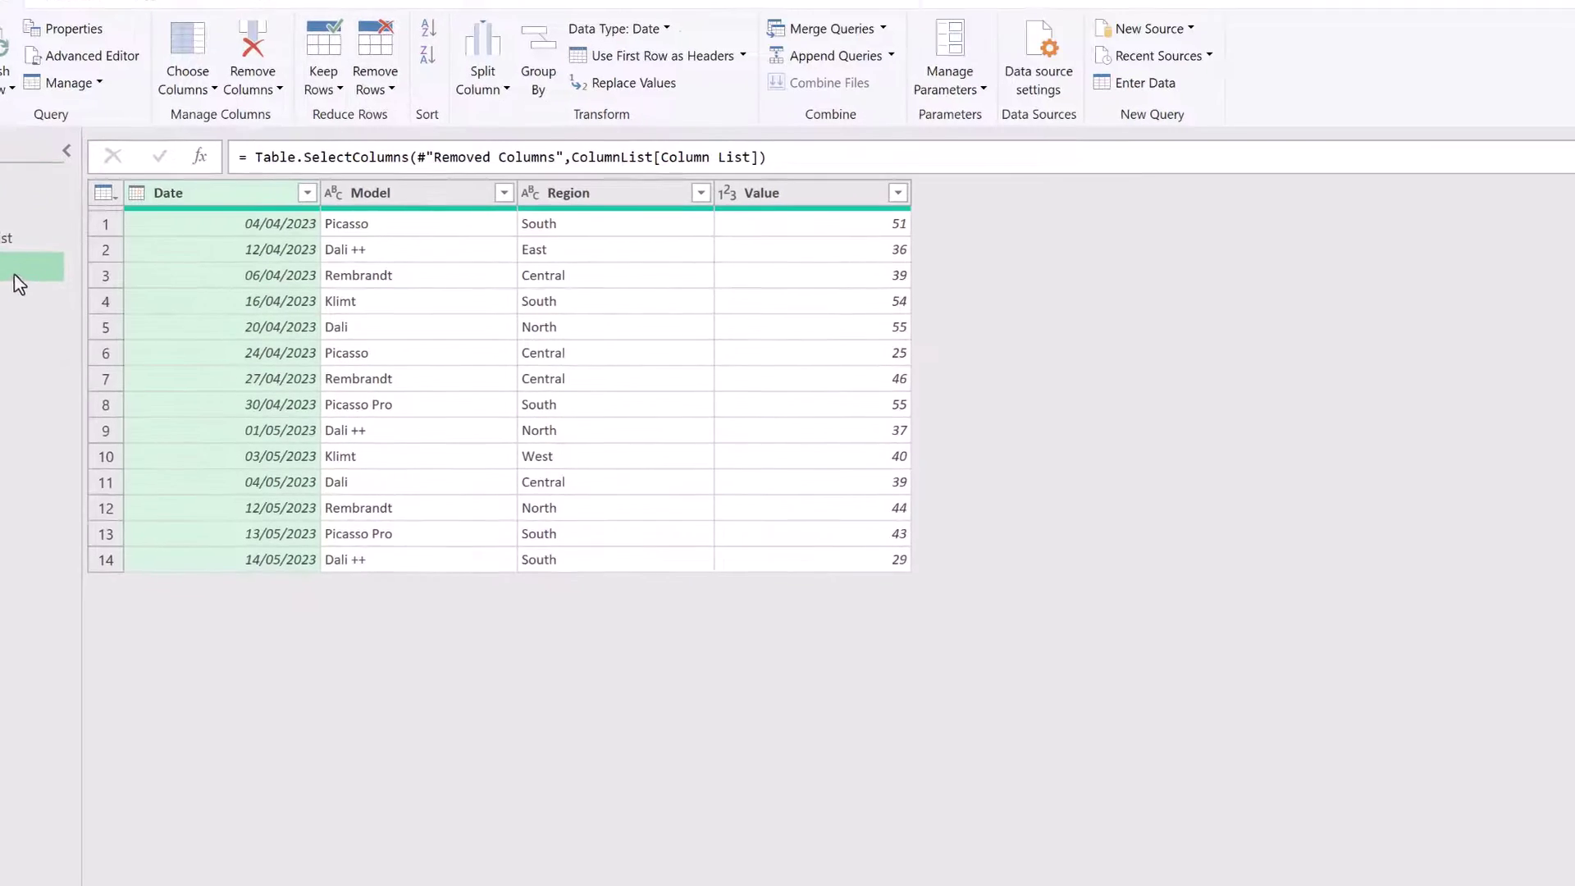
pyautogui.click(1574, 281)
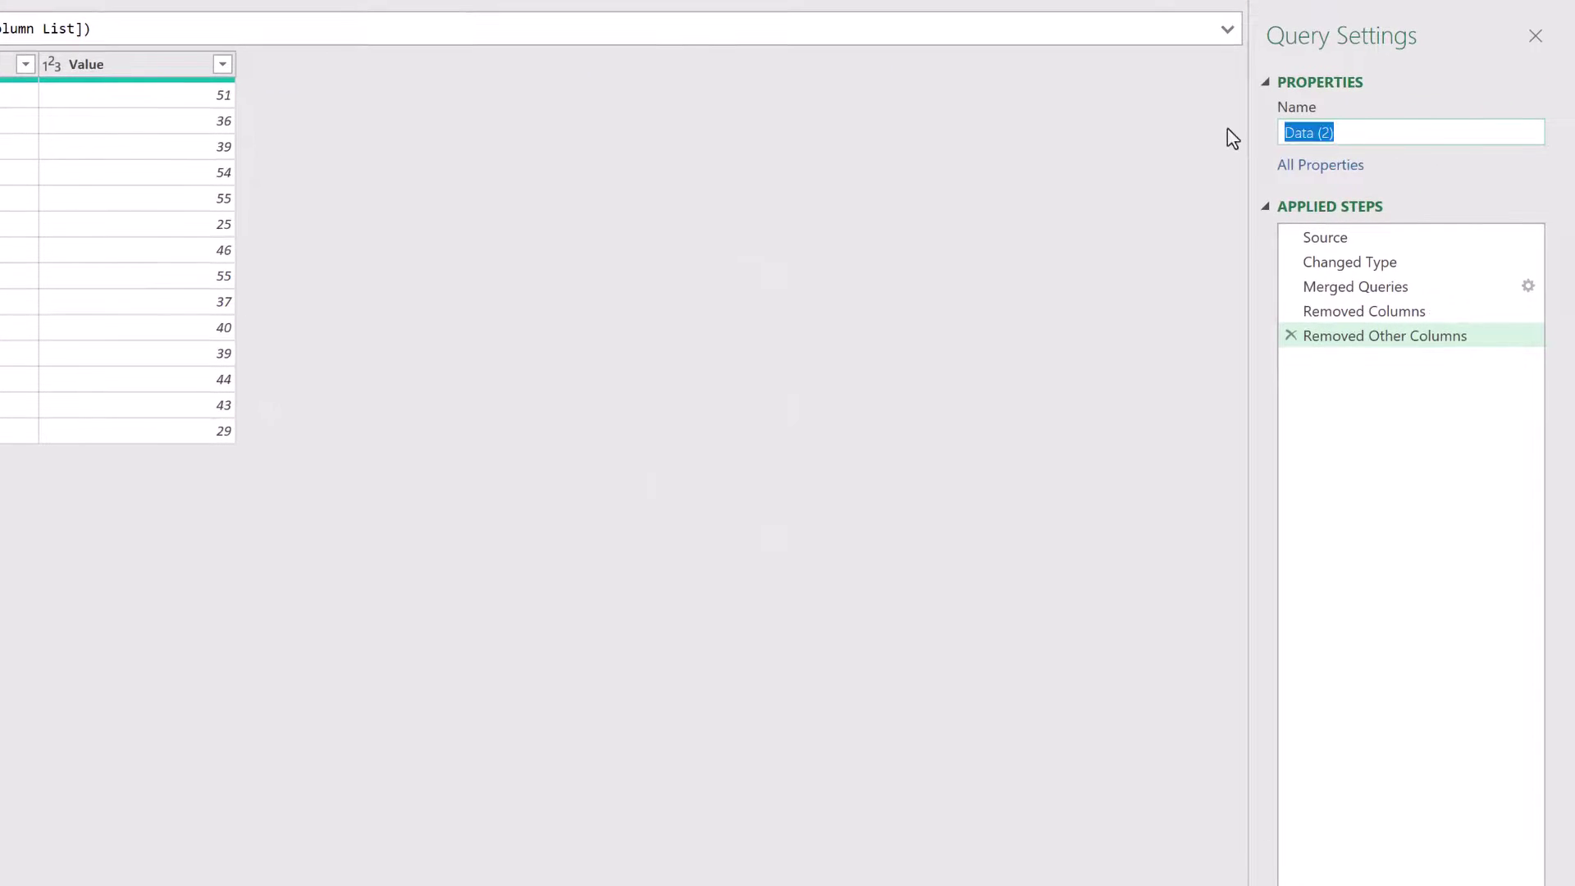
pyautogui.write('Dynamic')
pyautogui.press('Return')
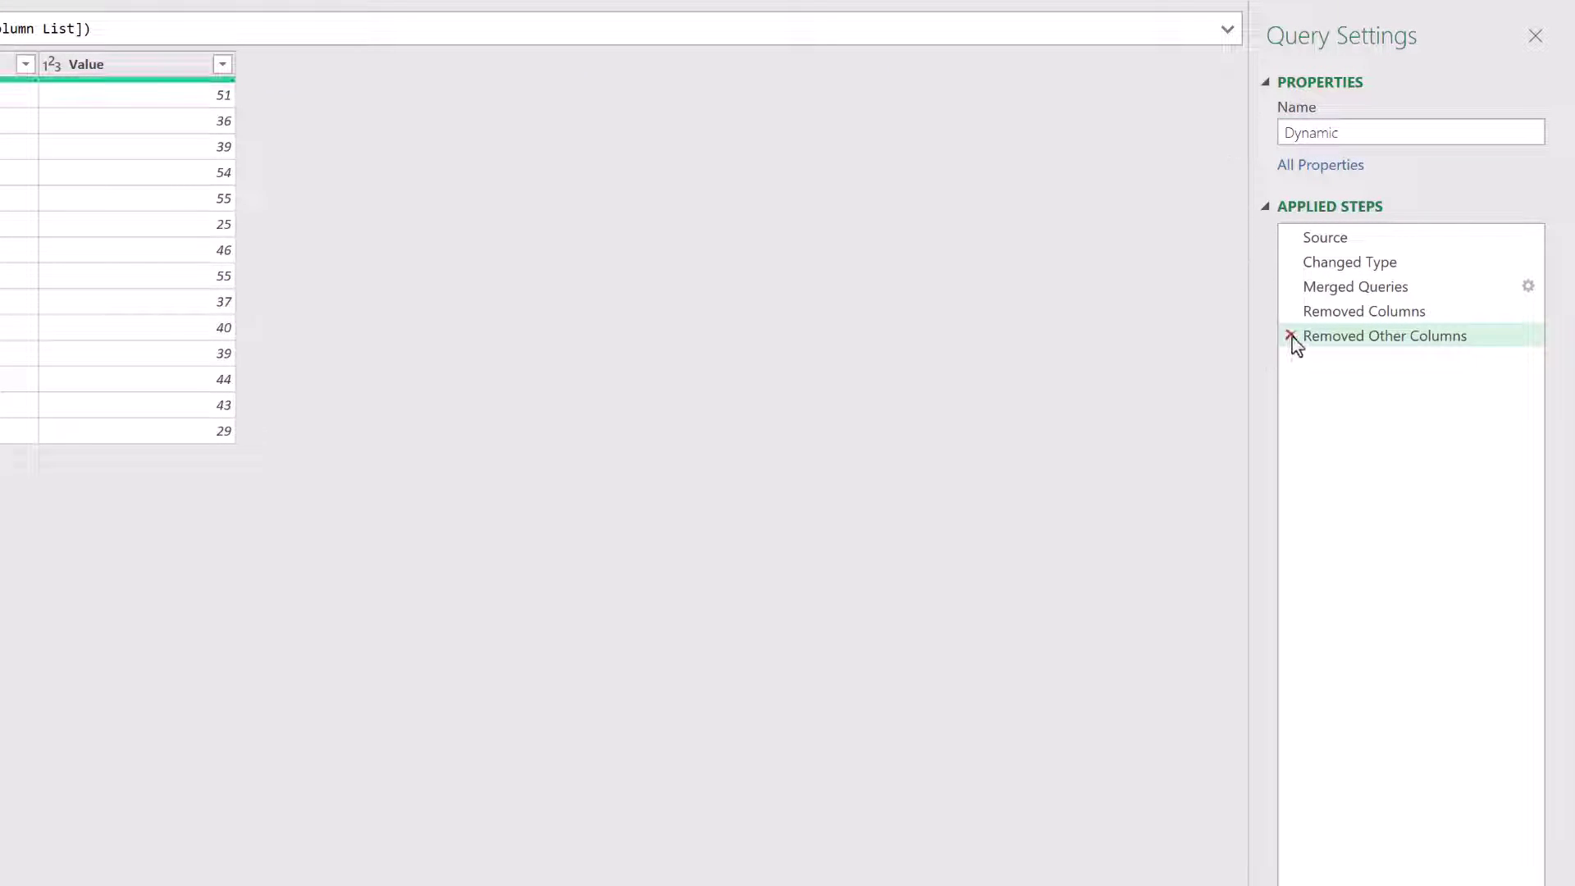
# - Delete the Removed Other Columns, Removed Columns and Merged Queries steps from Dynamic
pyautogui.click(1290, 336)
pyautogui.click(1290, 312)
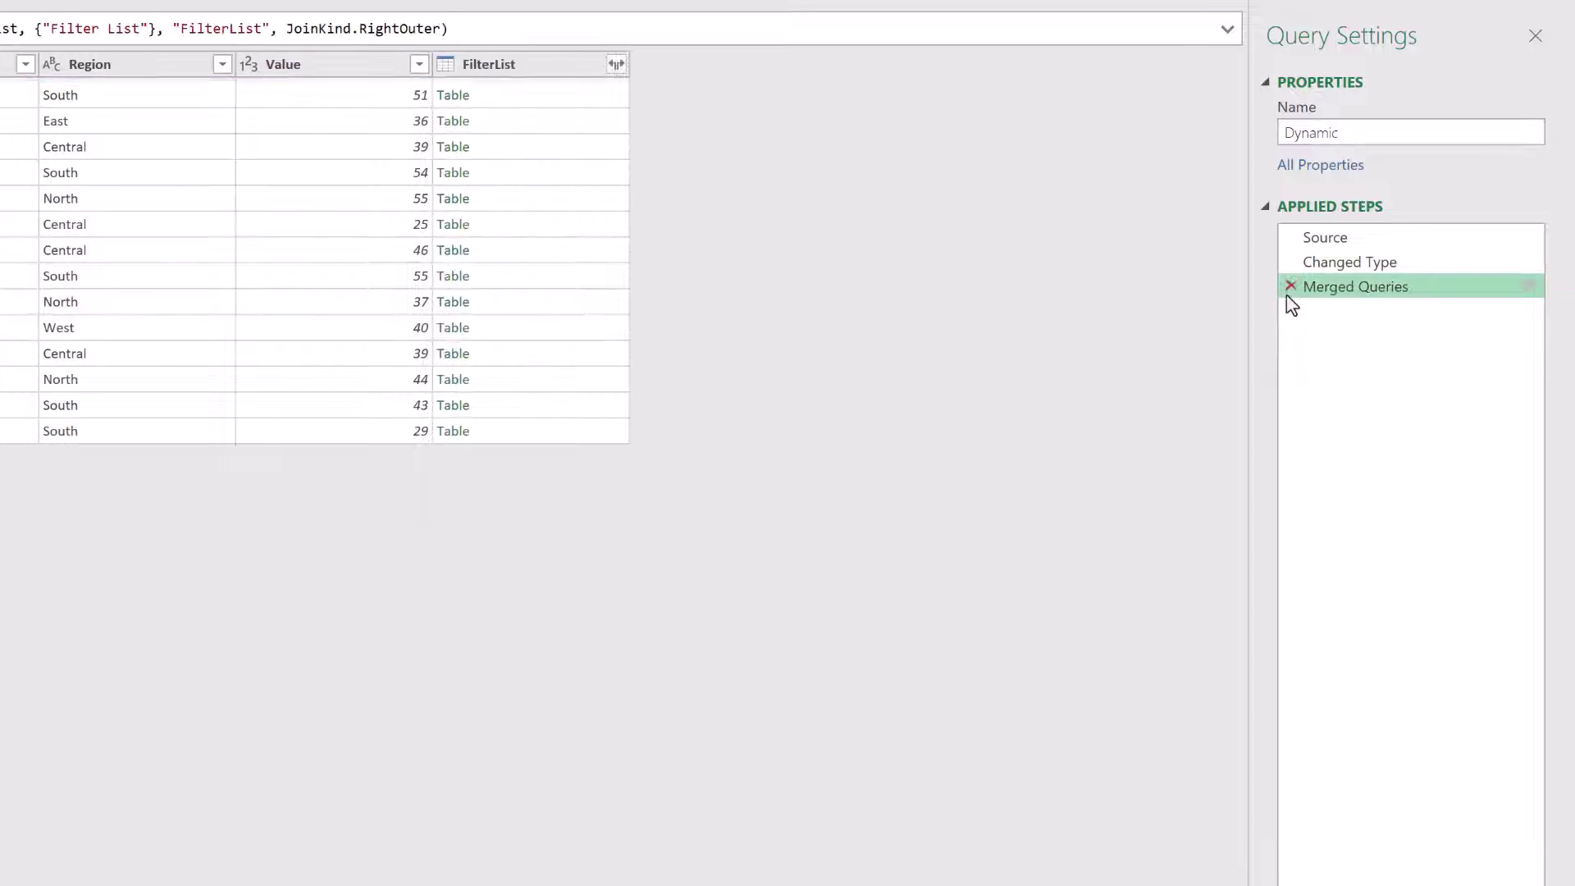
pyautogui.click(1290, 289)
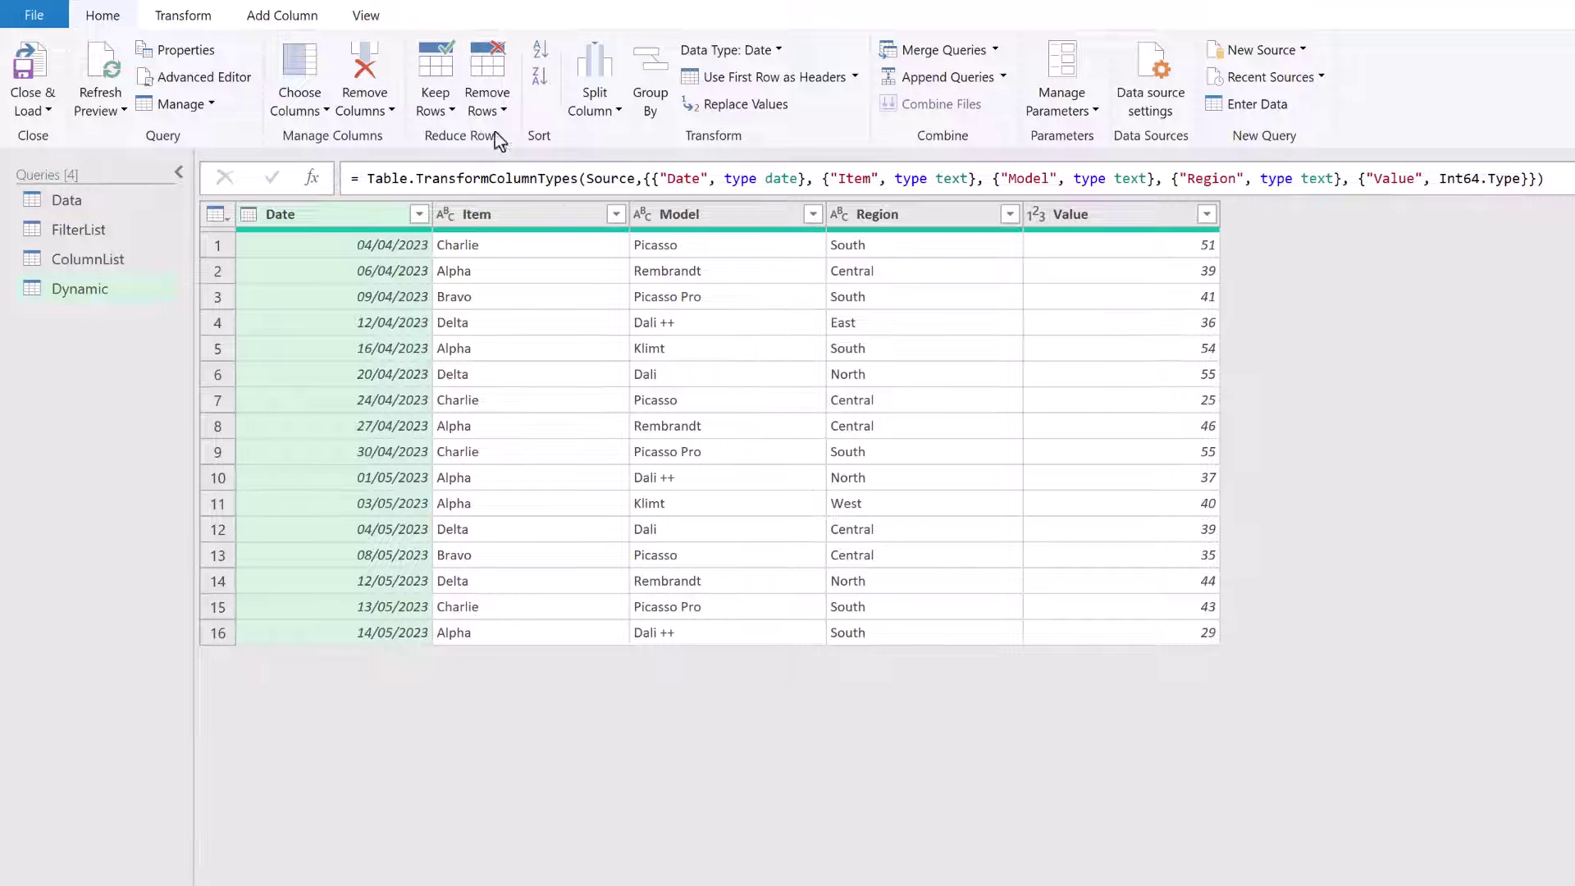
# - Group Dynamic by Model, adding a Total column that sums Value
pyautogui.click(699, 220)
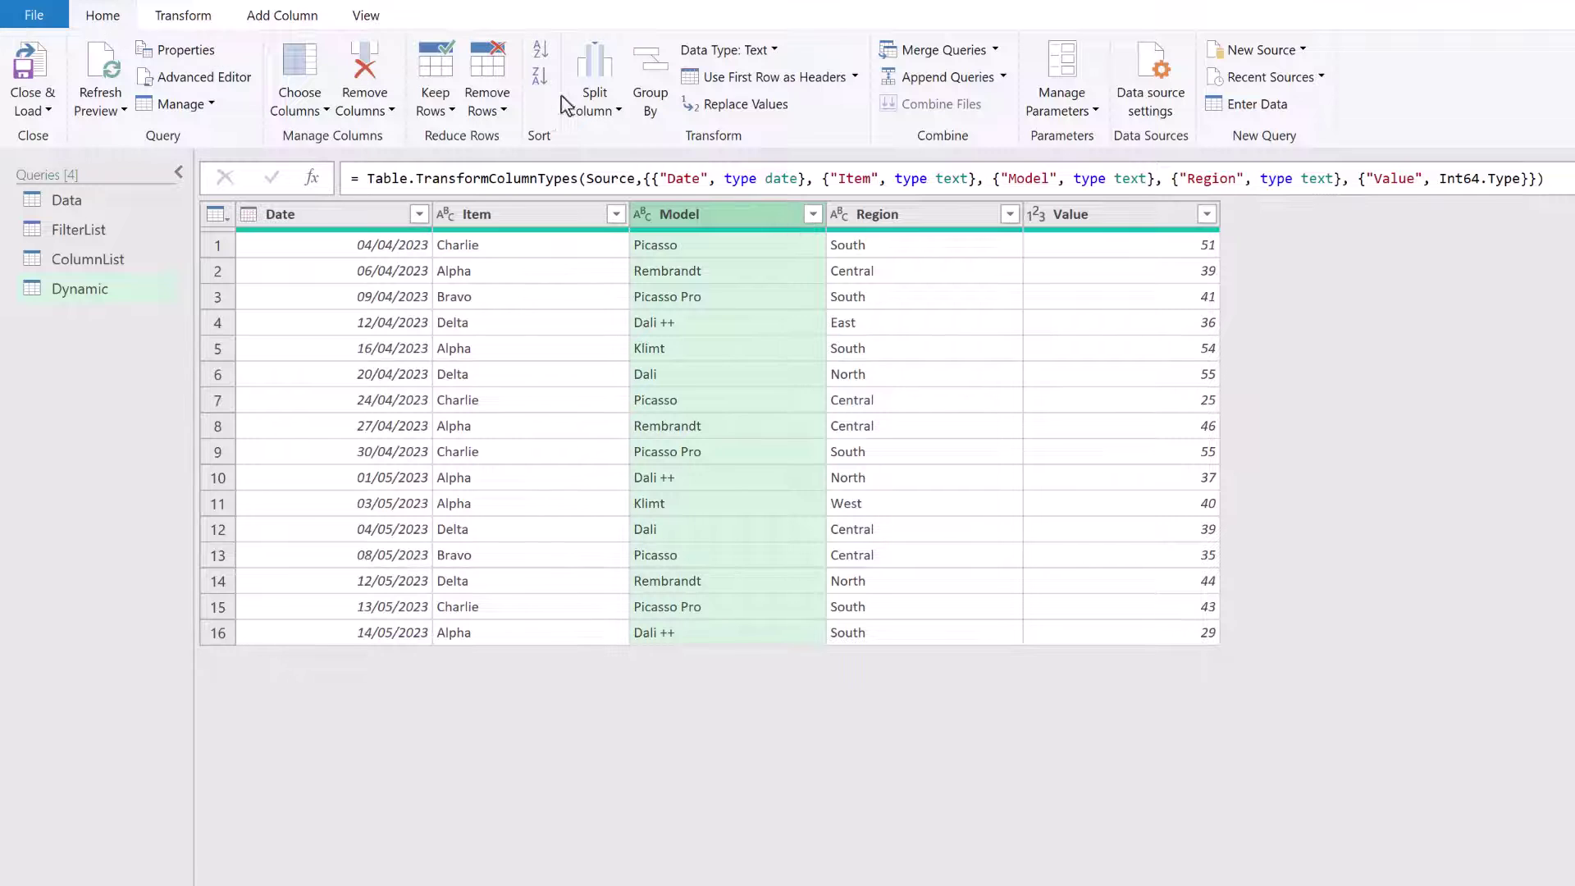
pyautogui.click(650, 79)
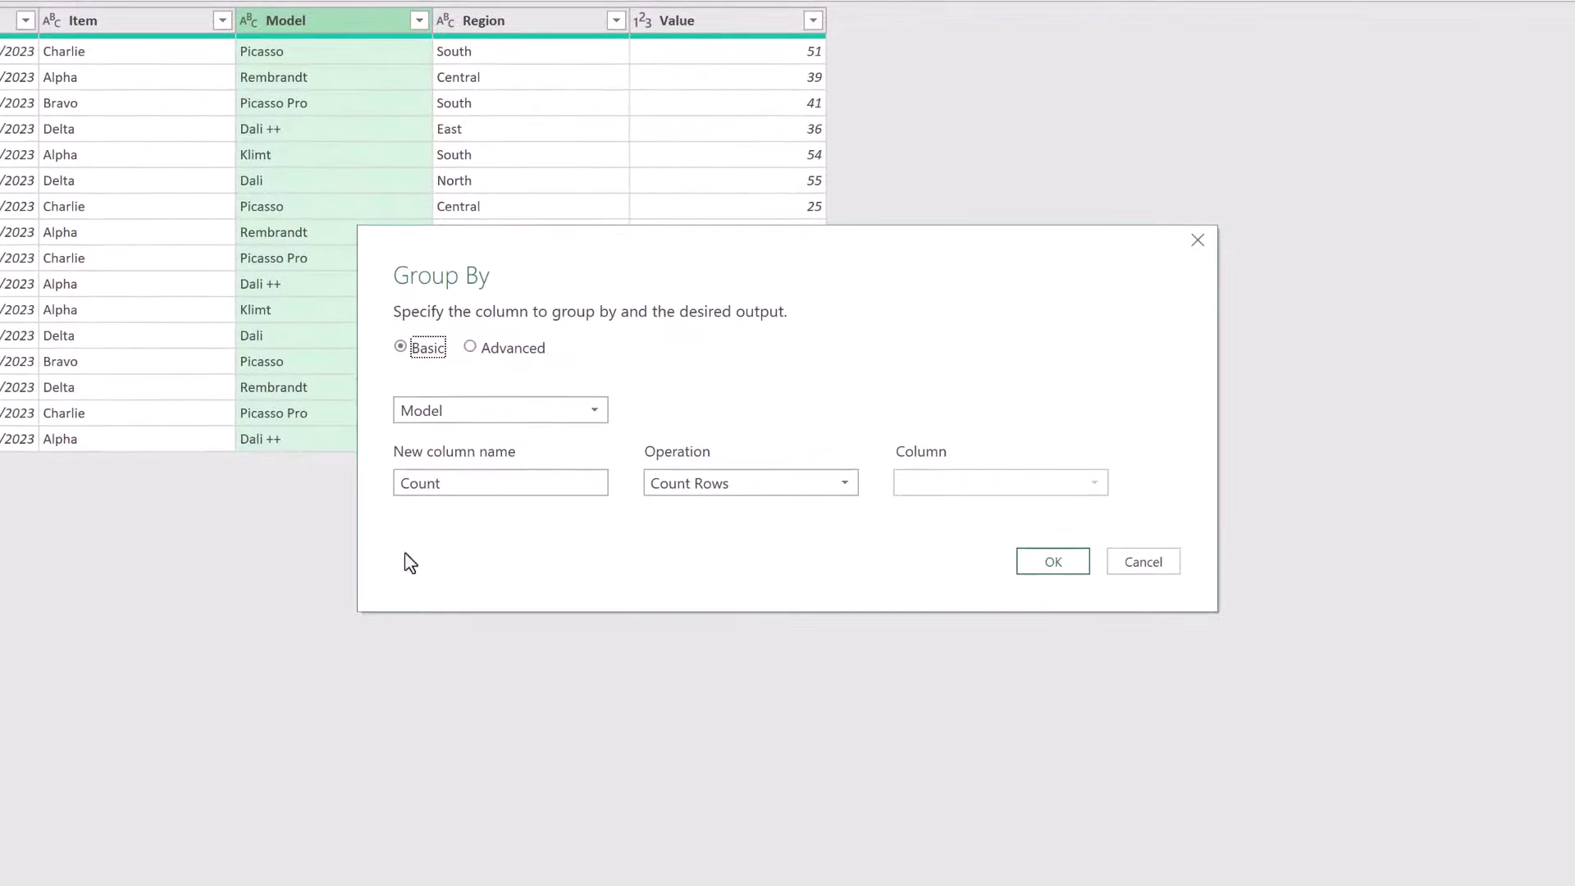
pyautogui.moveTo(475, 489); pyautogui.dragTo(359, 485)
pyautogui.write('Total')
pyautogui.click(760, 483)
pyautogui.click(731, 509)
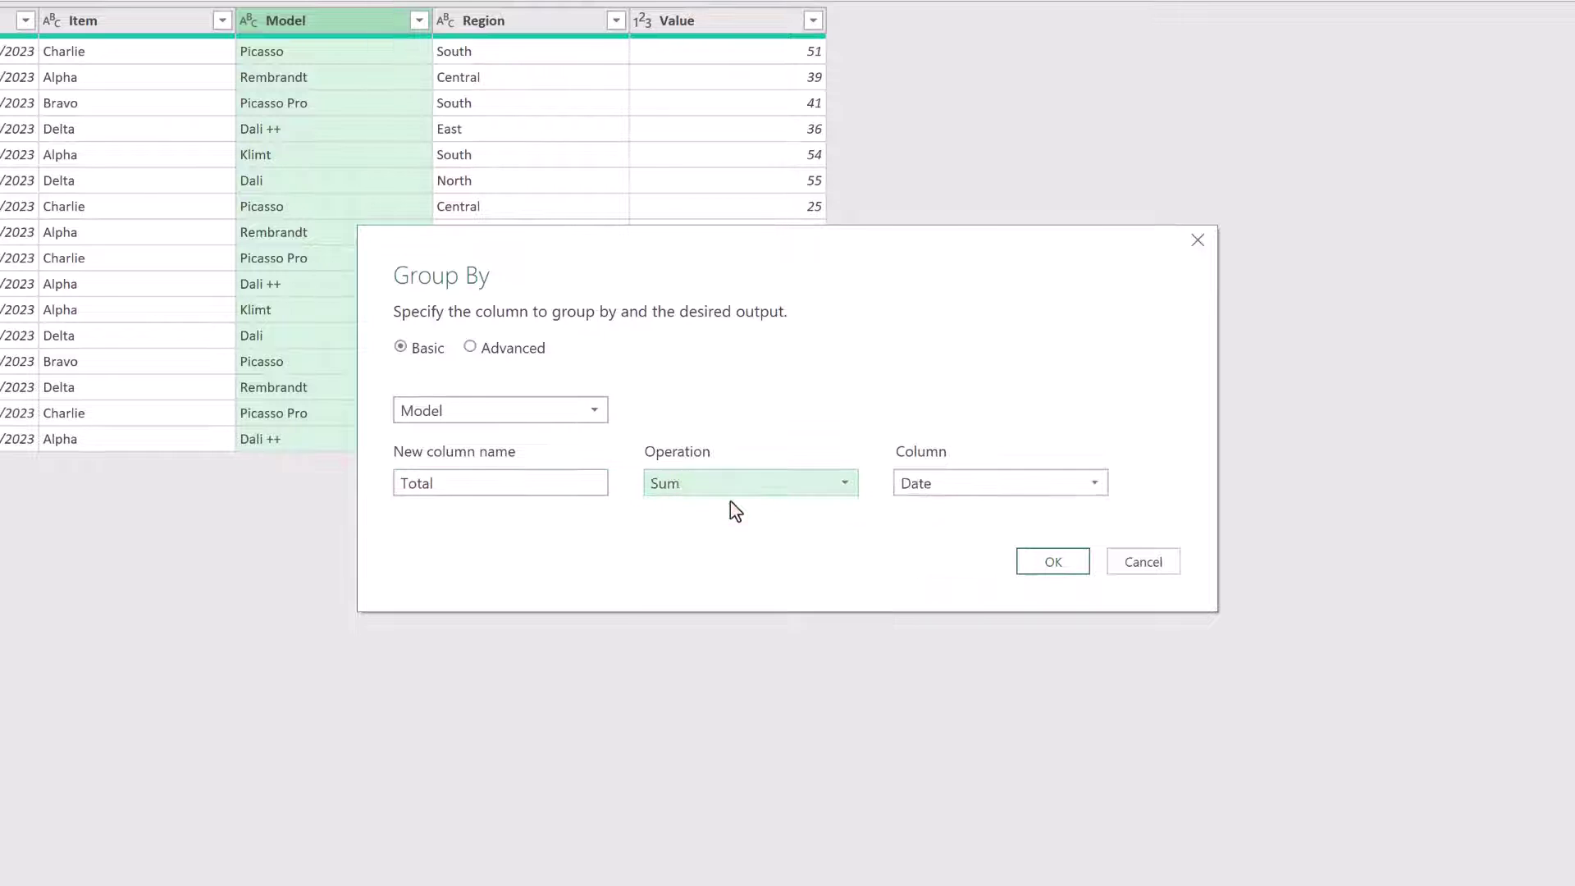
pyautogui.click(1032, 490)
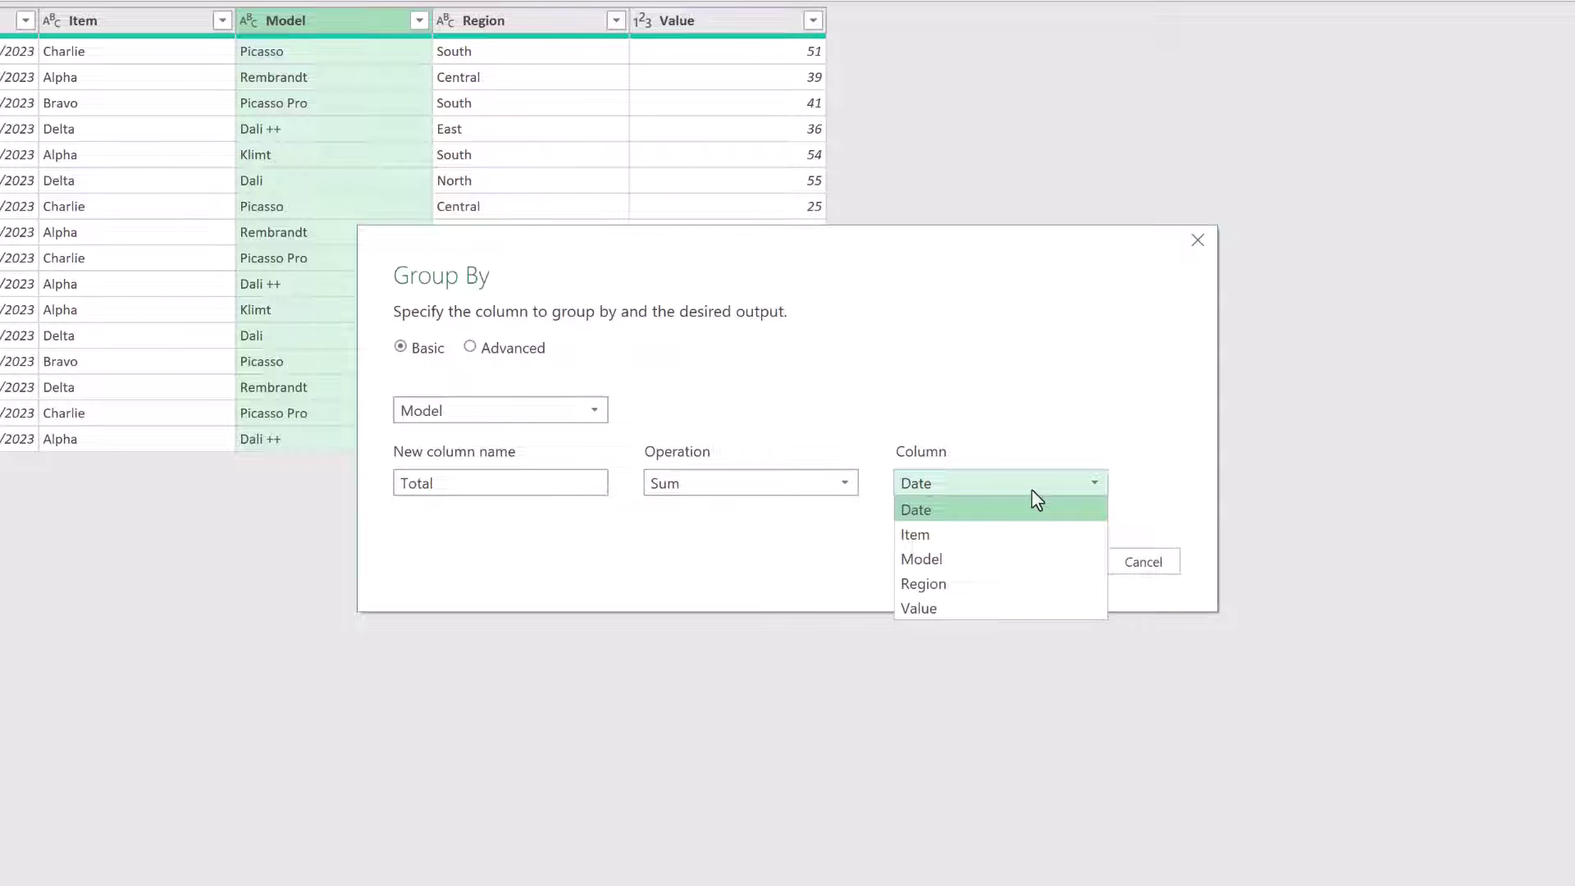
pyautogui.click(950, 609)
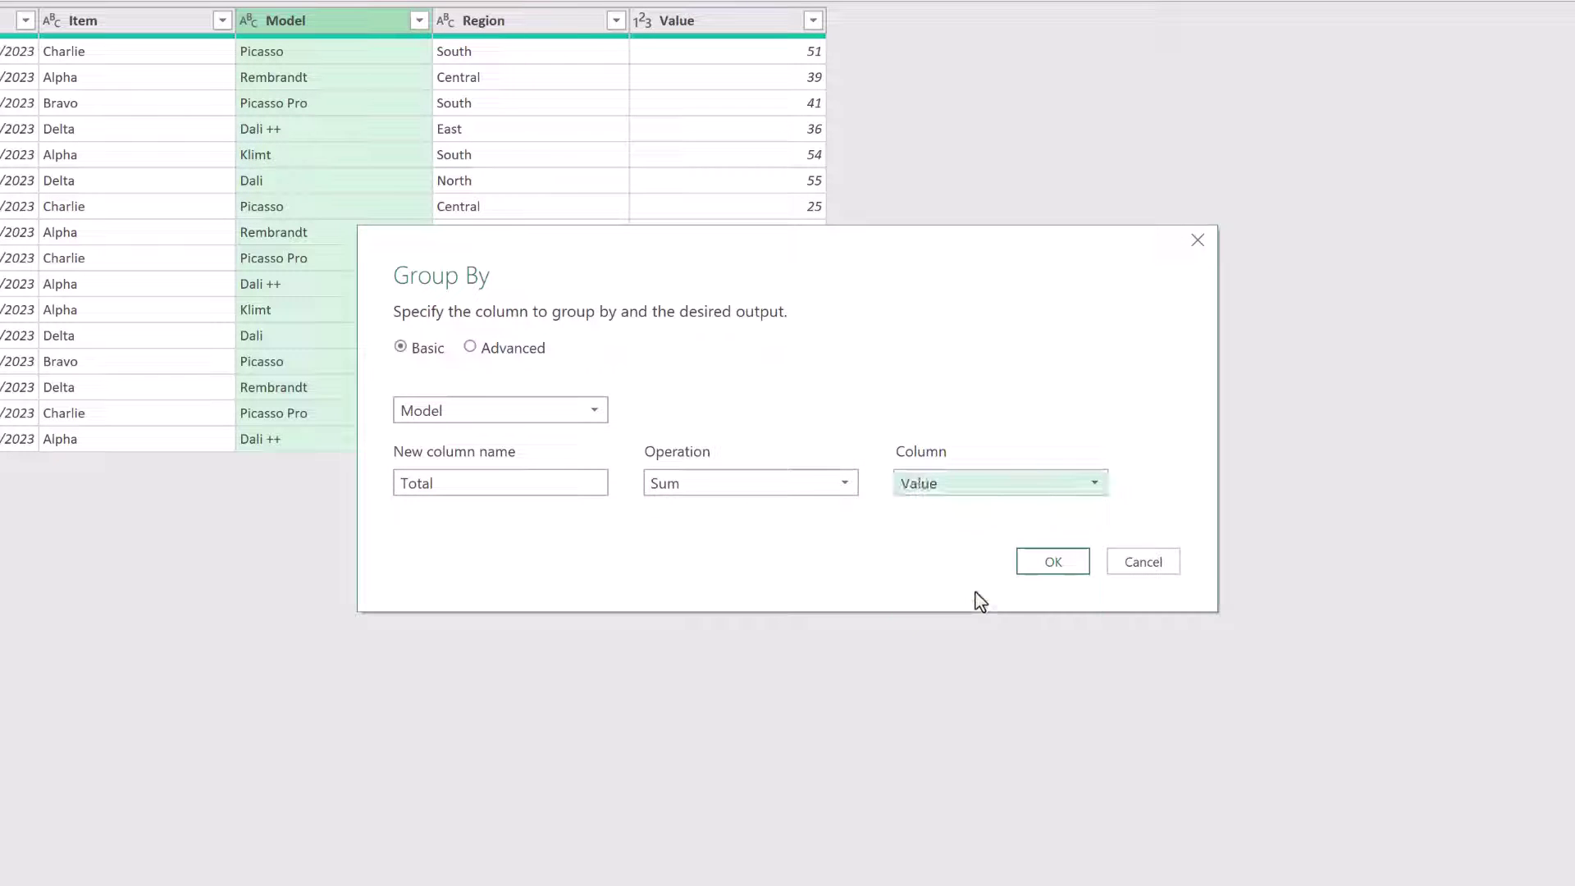
pyautogui.click(1054, 566)
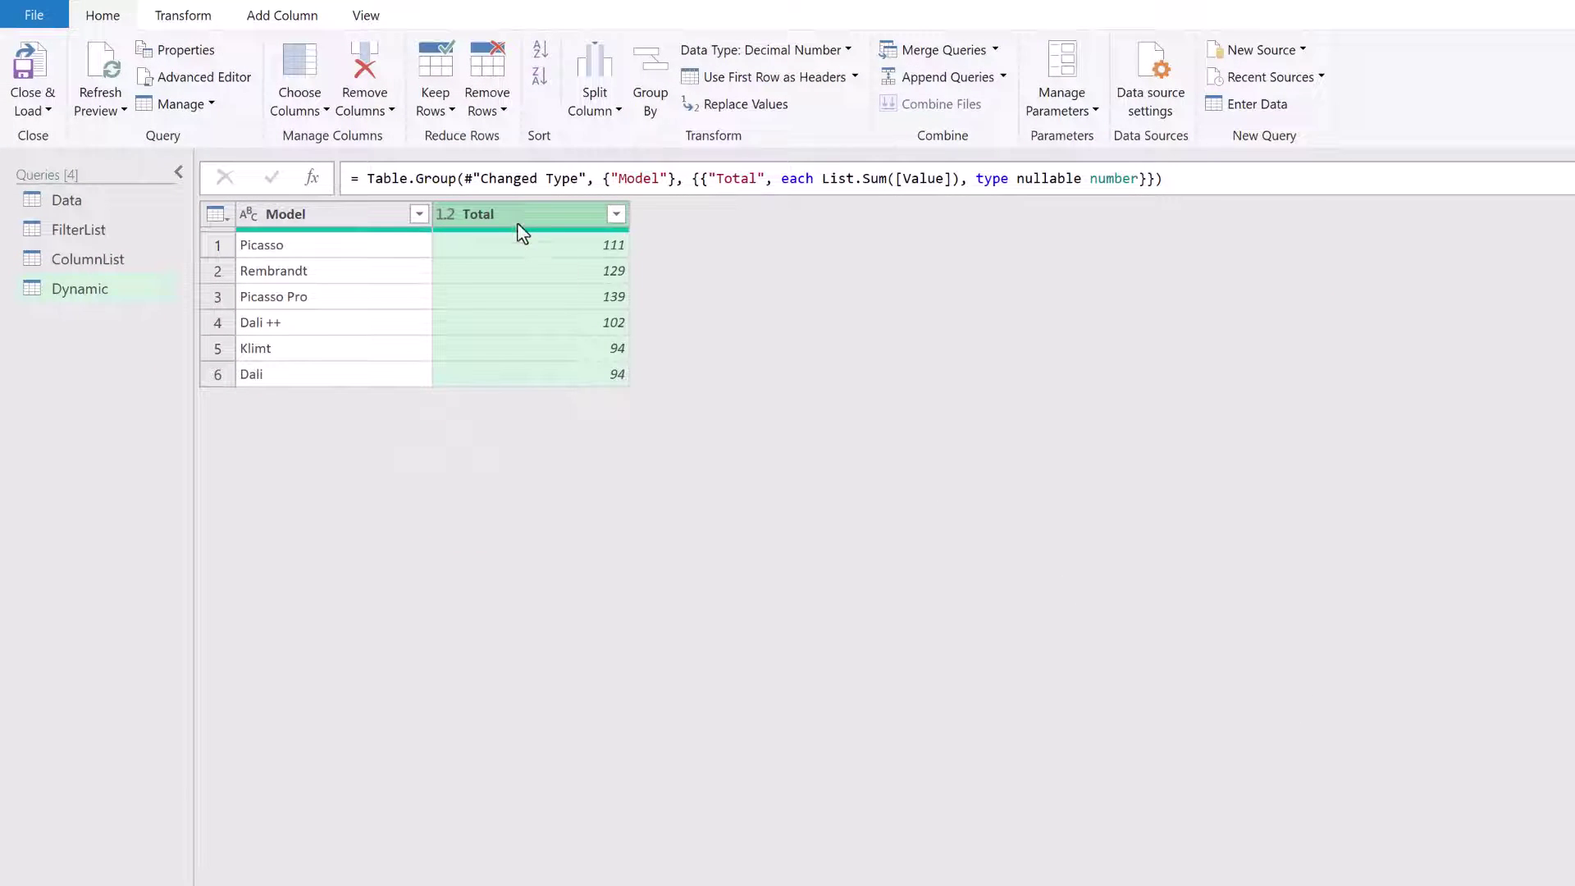
# - Sort Total descending and keep only the top 3 rows
pyautogui.click(540, 78)
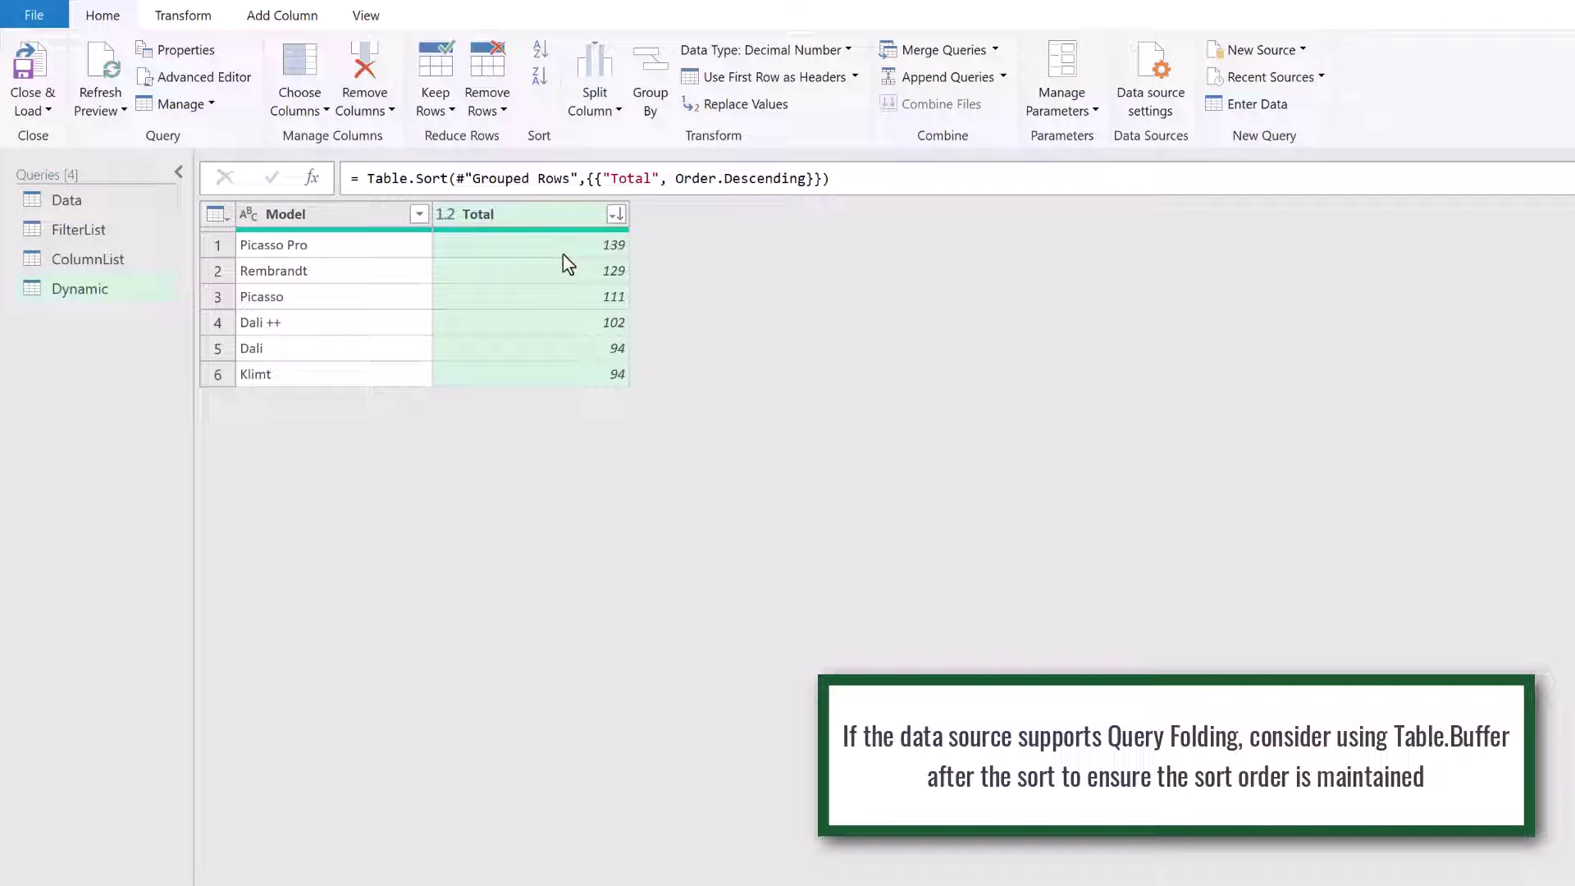
pyautogui.click(445, 106)
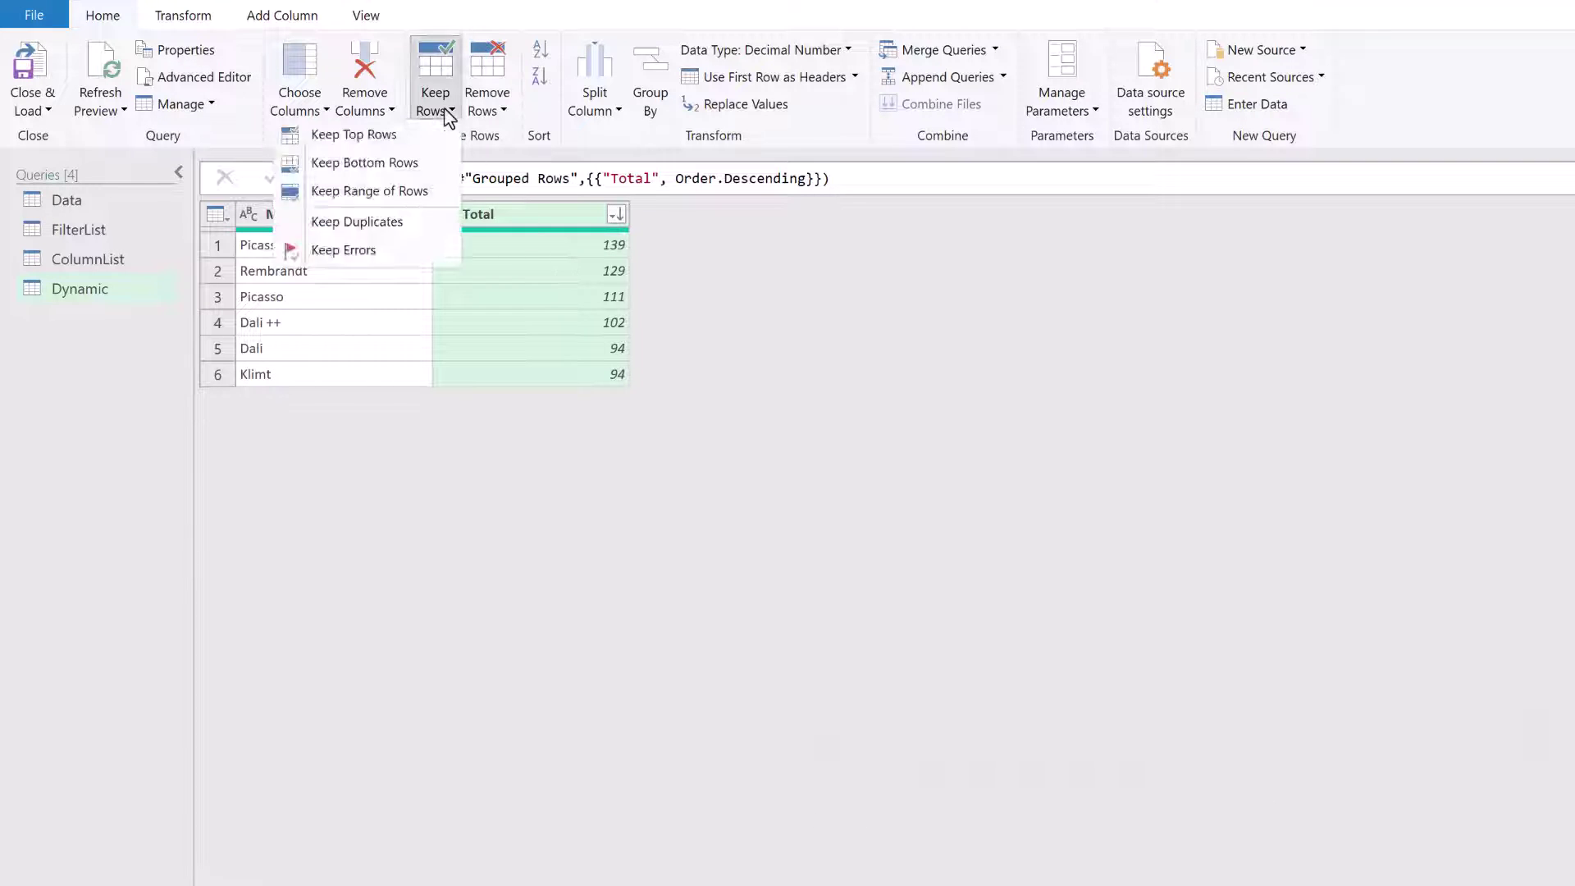
pyautogui.click(435, 135)
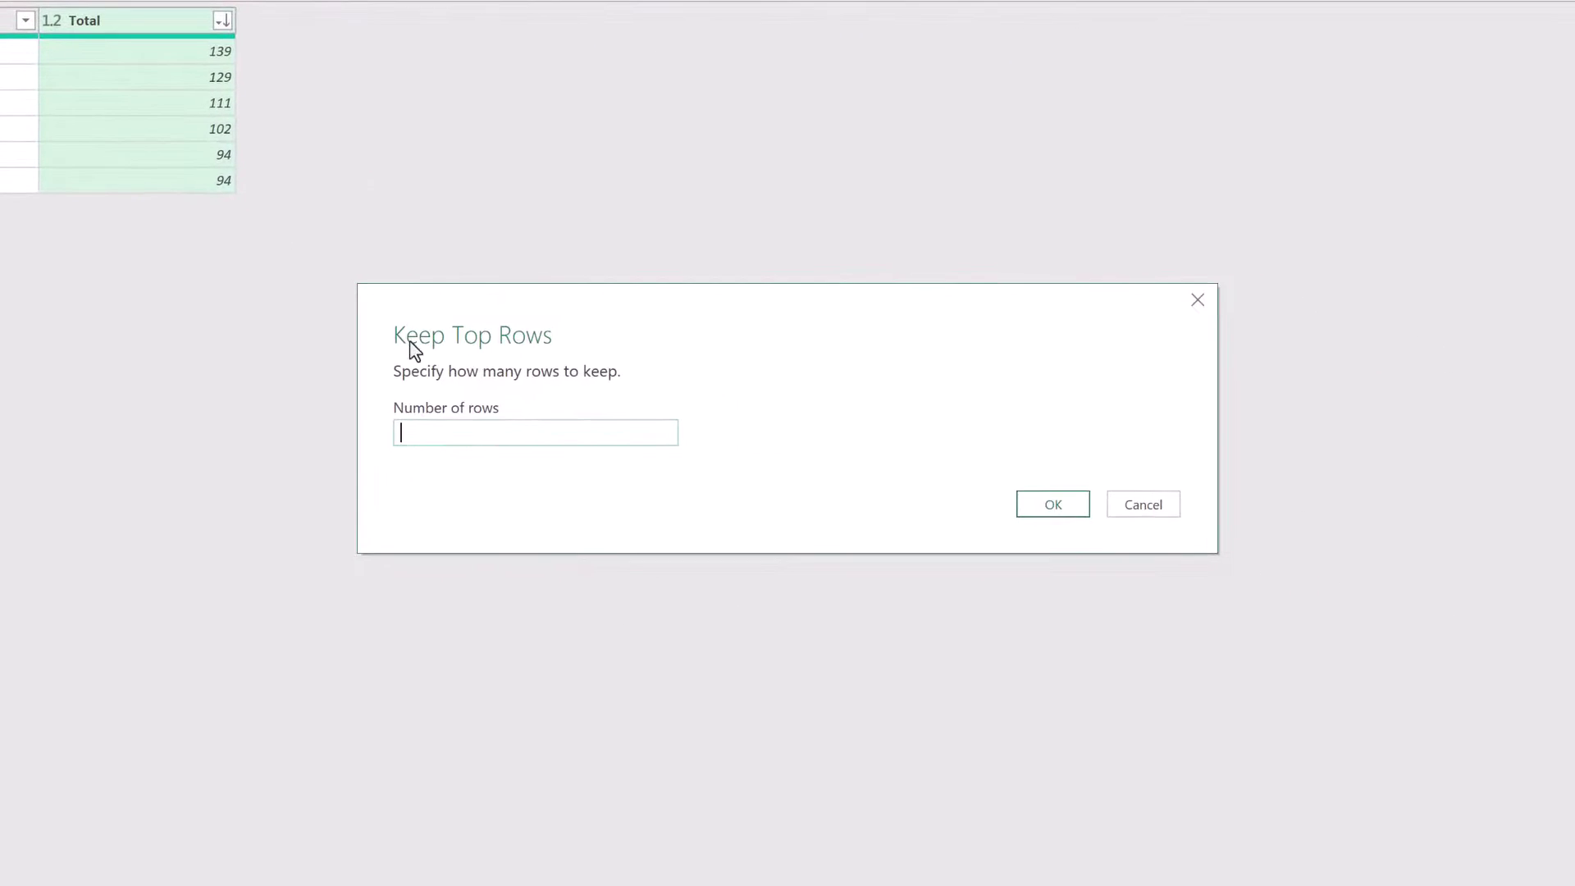
pyautogui.write('3')
pyautogui.click(1057, 514)
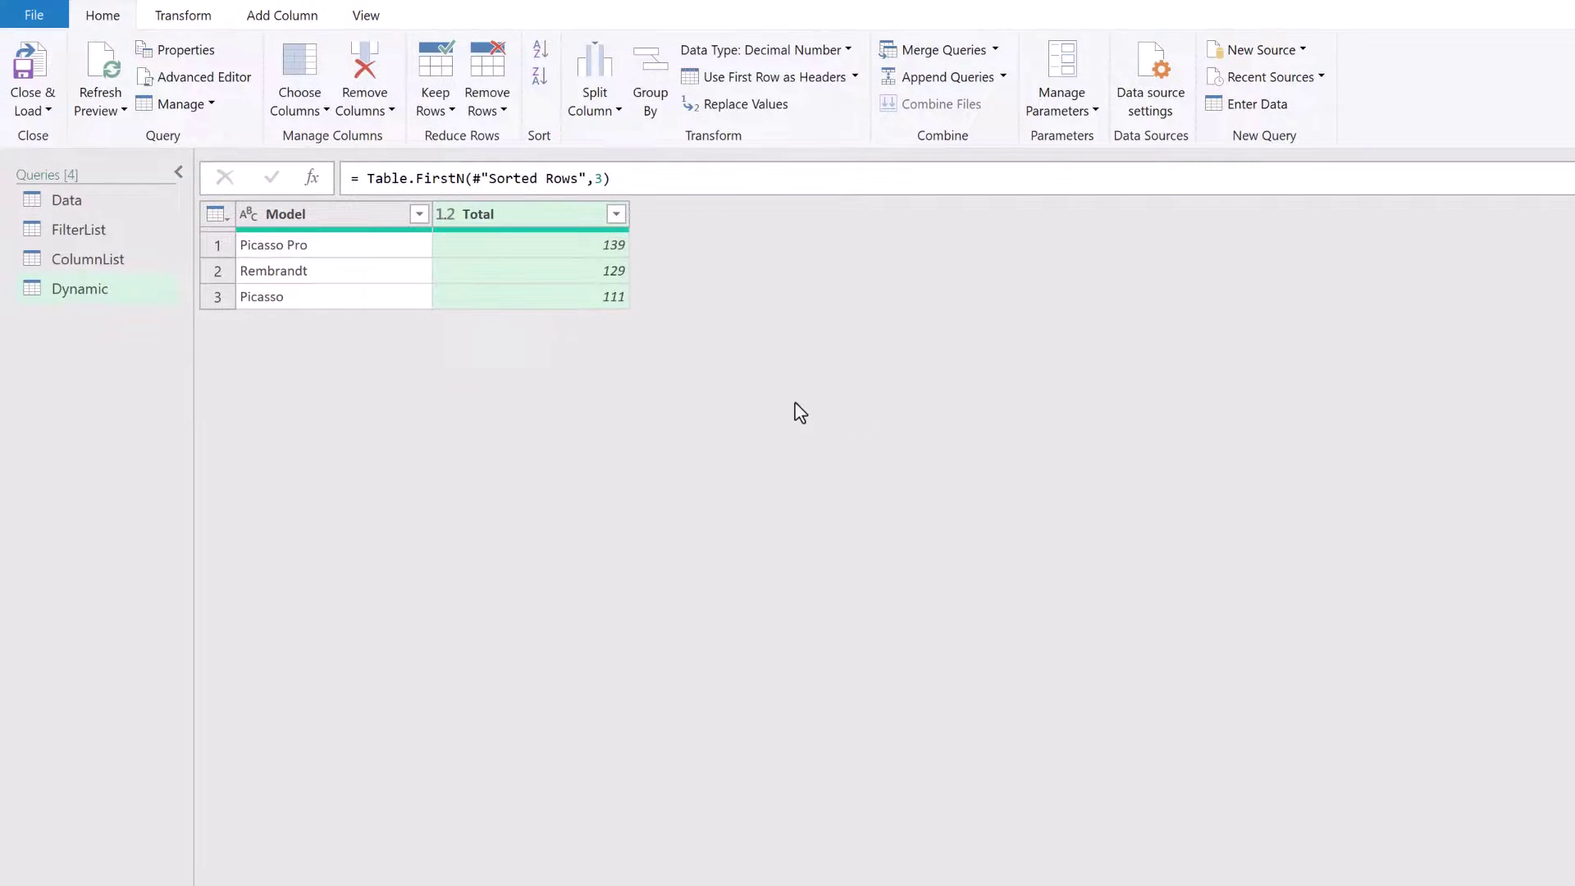
# - Convert the Model column to a list, compare with Changed Type, then return to the Model step
pyautogui.click(364, 216)
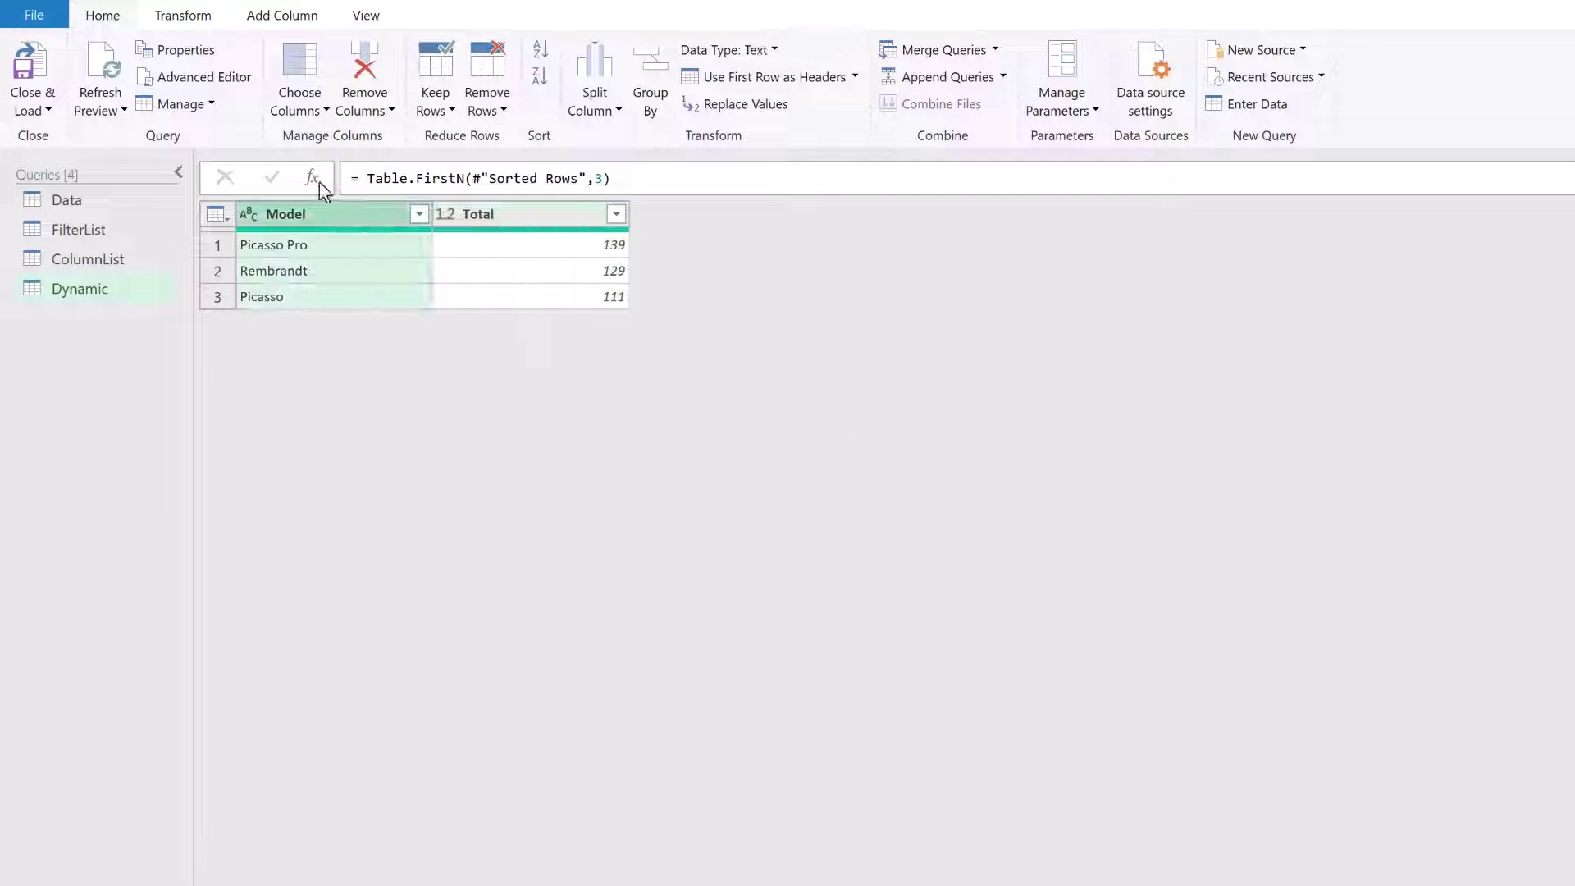
pyautogui.click(200, 25)
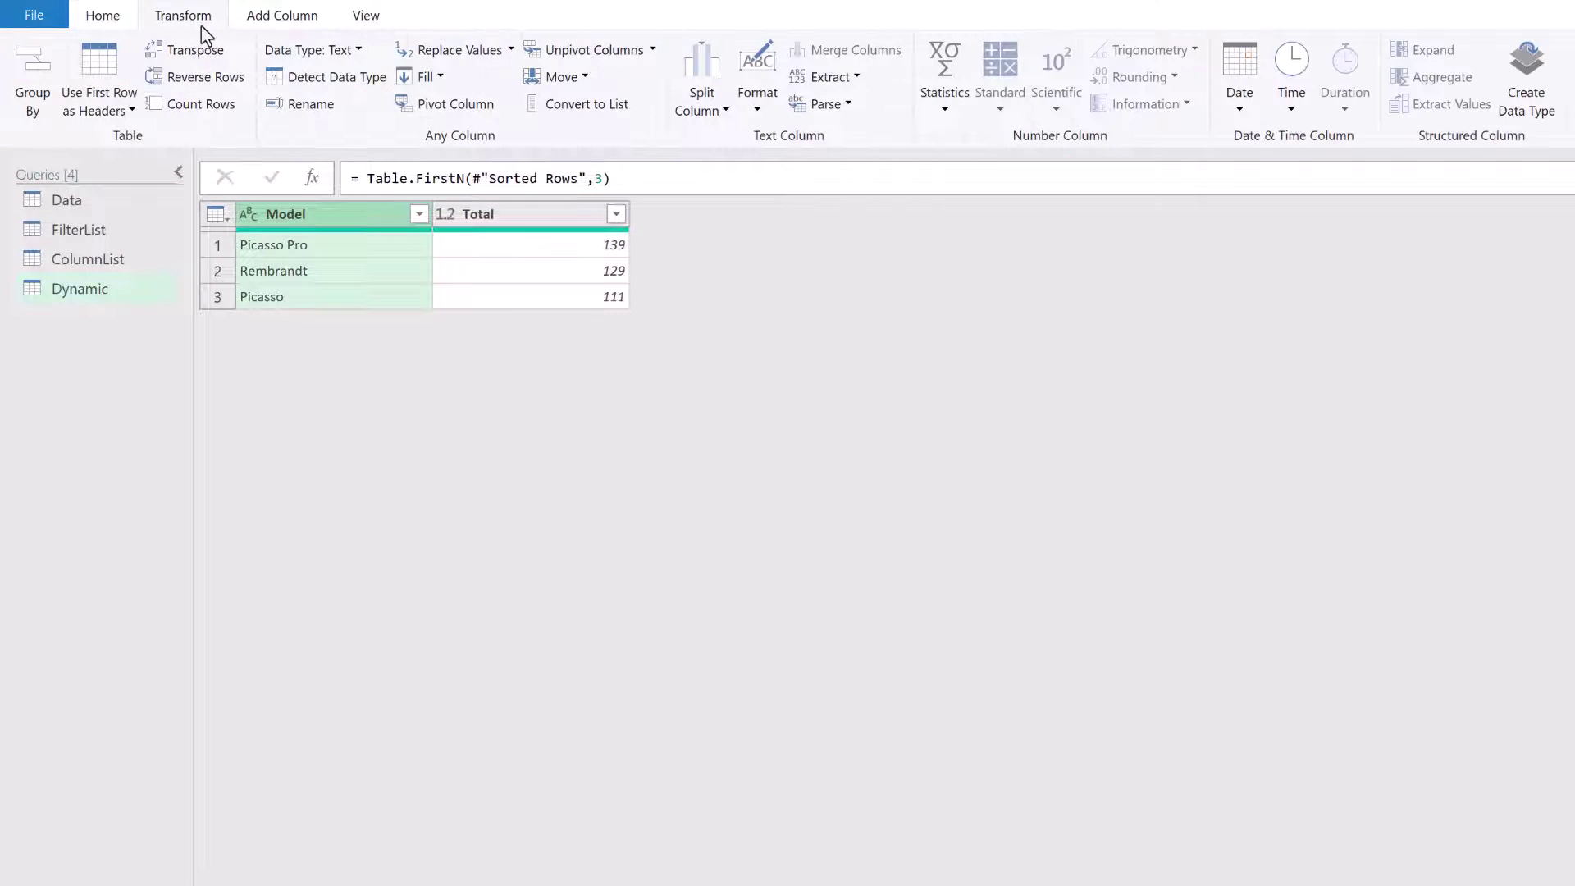
pyautogui.click(576, 110)
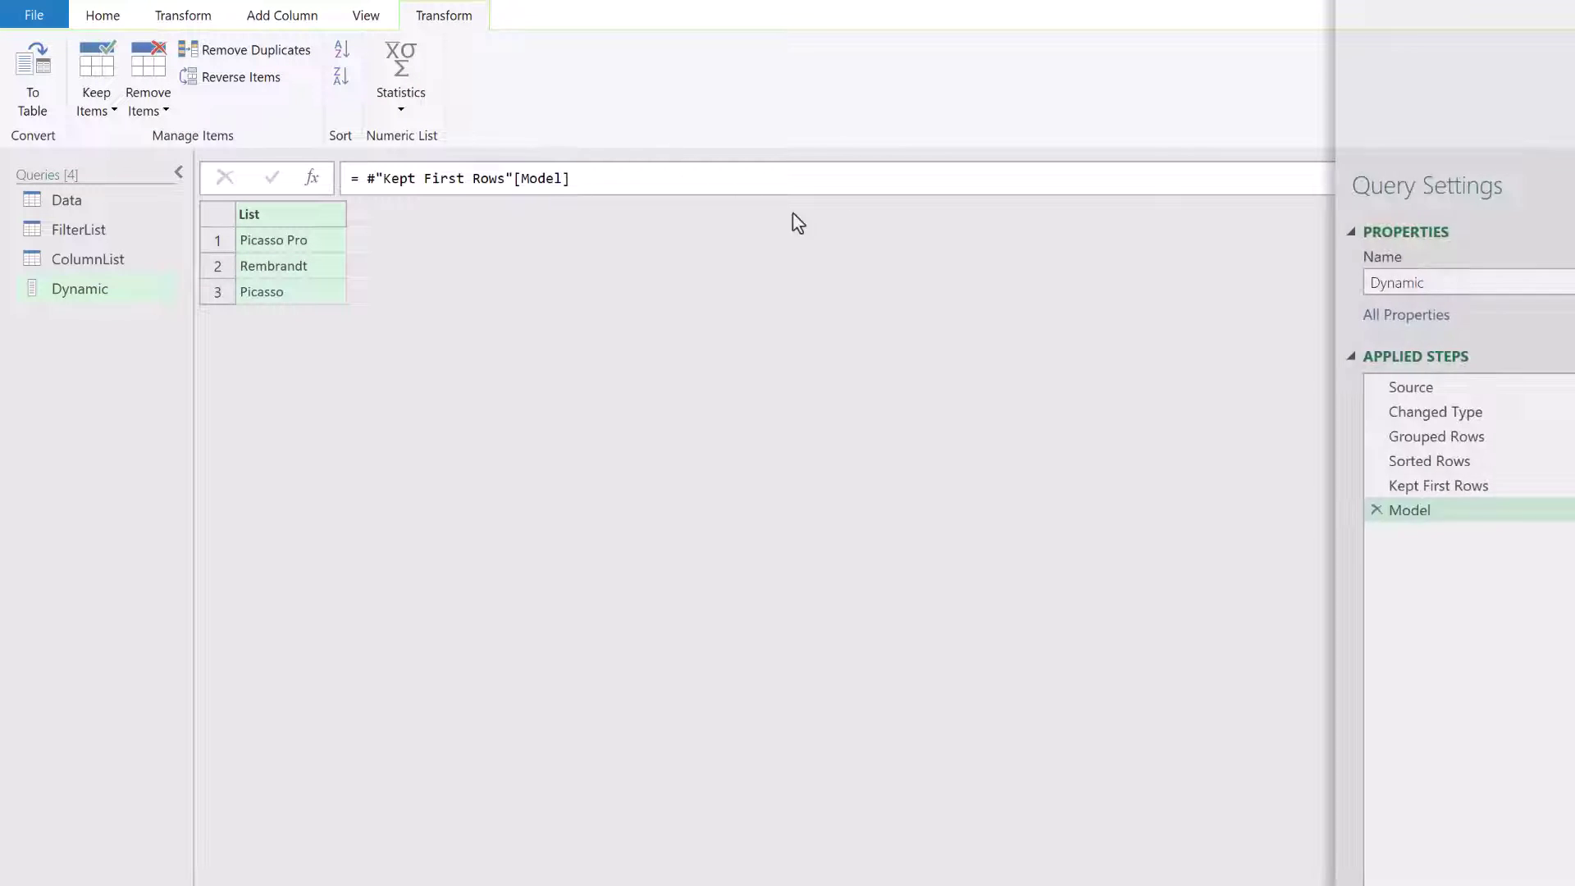
pyautogui.click(1336, 415)
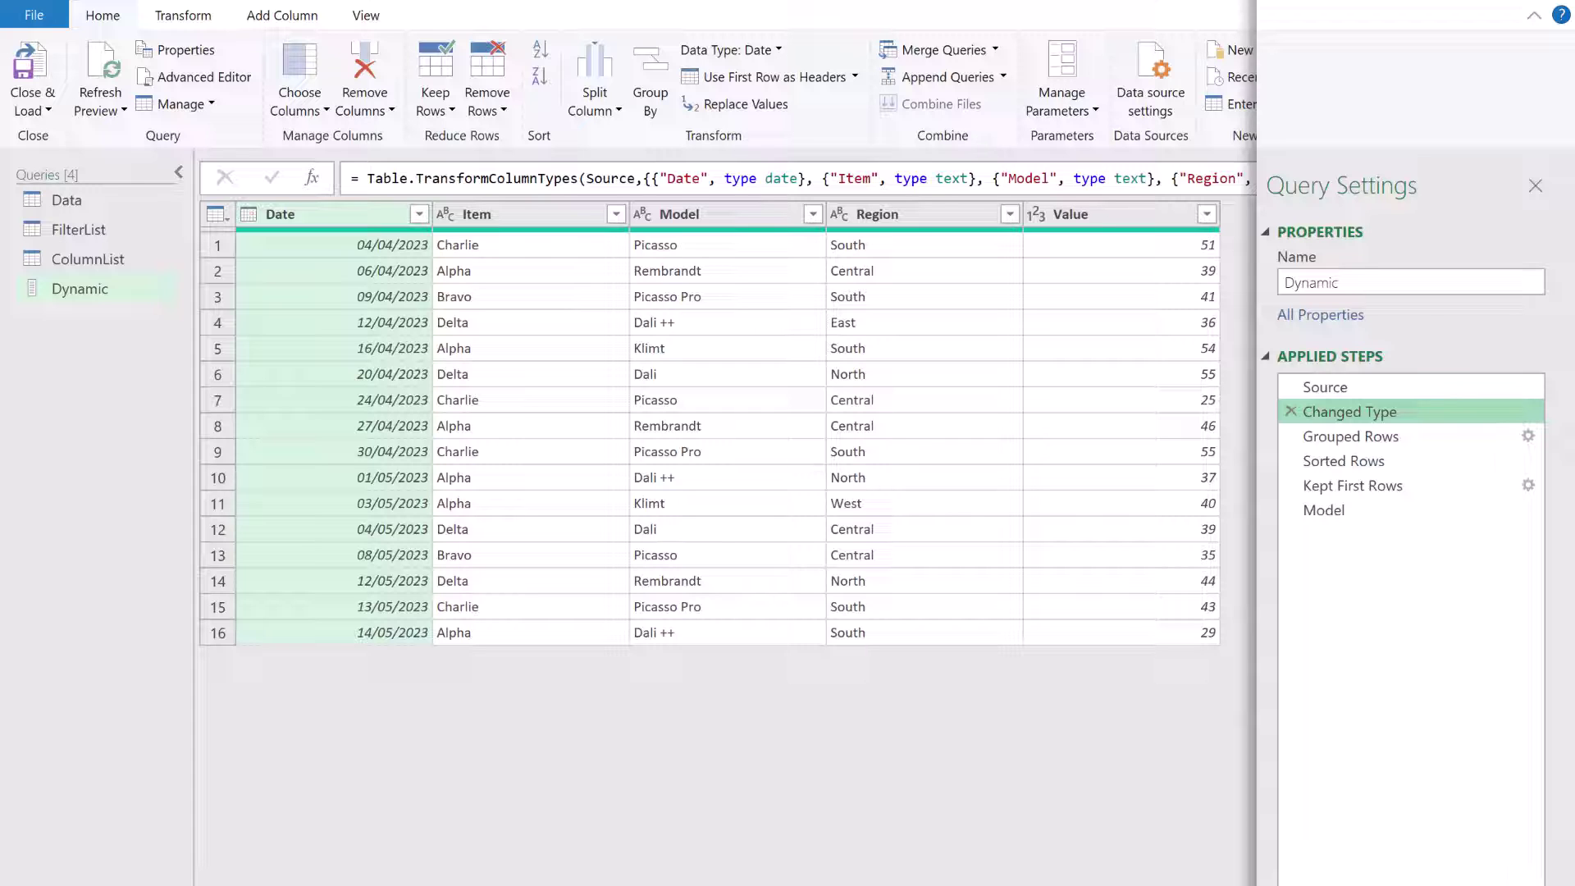
pyautogui.click(1347, 515)
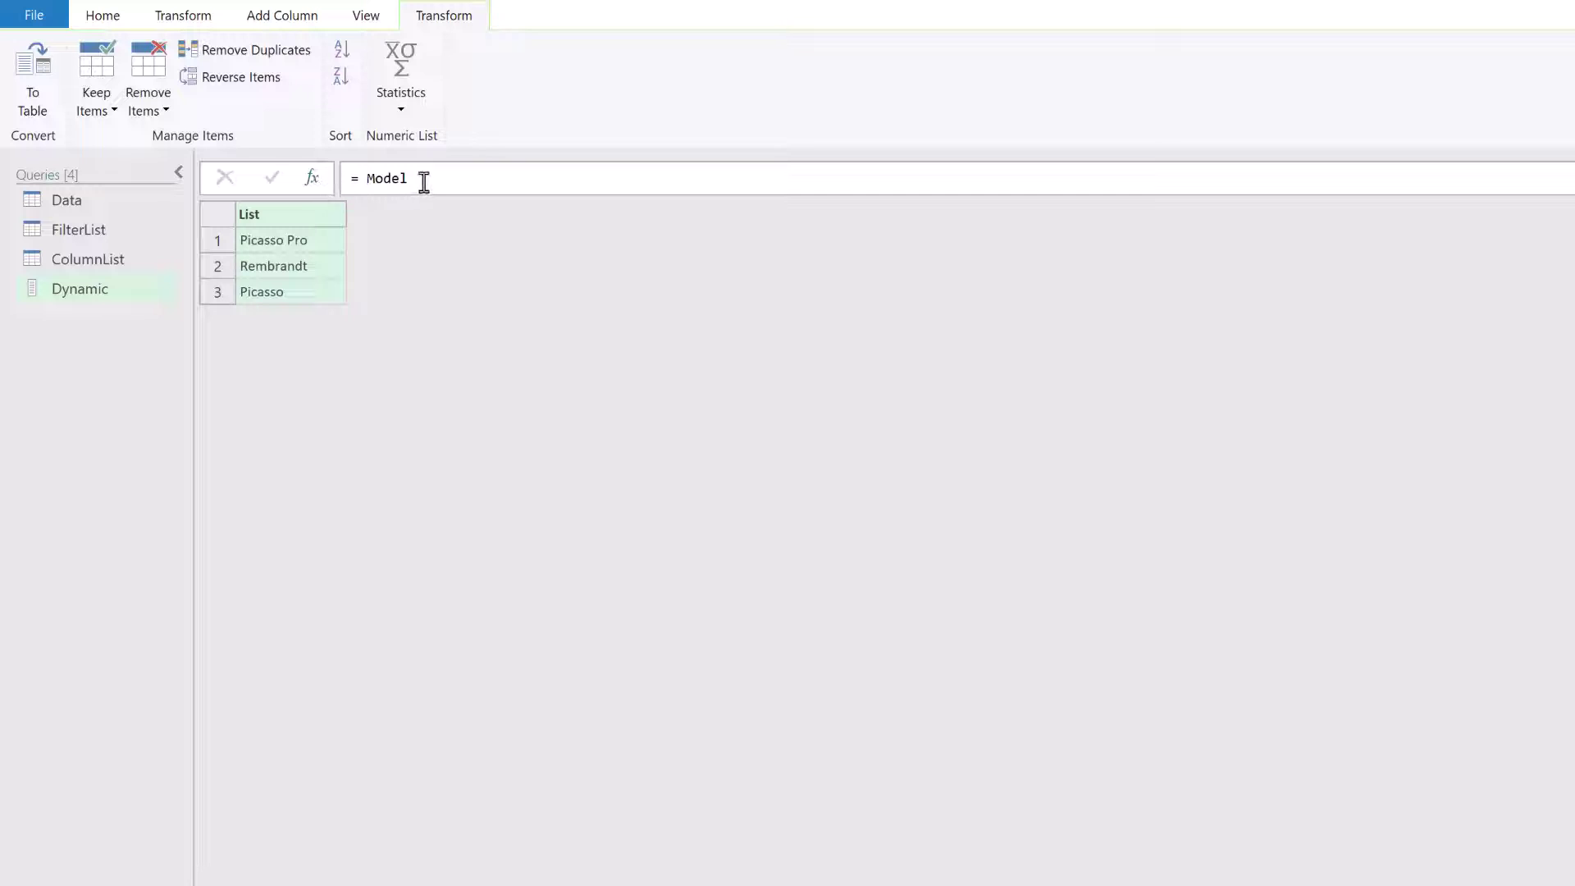
# - Replace the Model step's formula with a Table.SelectRows call
pyautogui.click(366, 178)
pyautogui.moveTo(366, 178); pyautogui.dragTo(405, 179)
pyautogui.press('BackSpace')
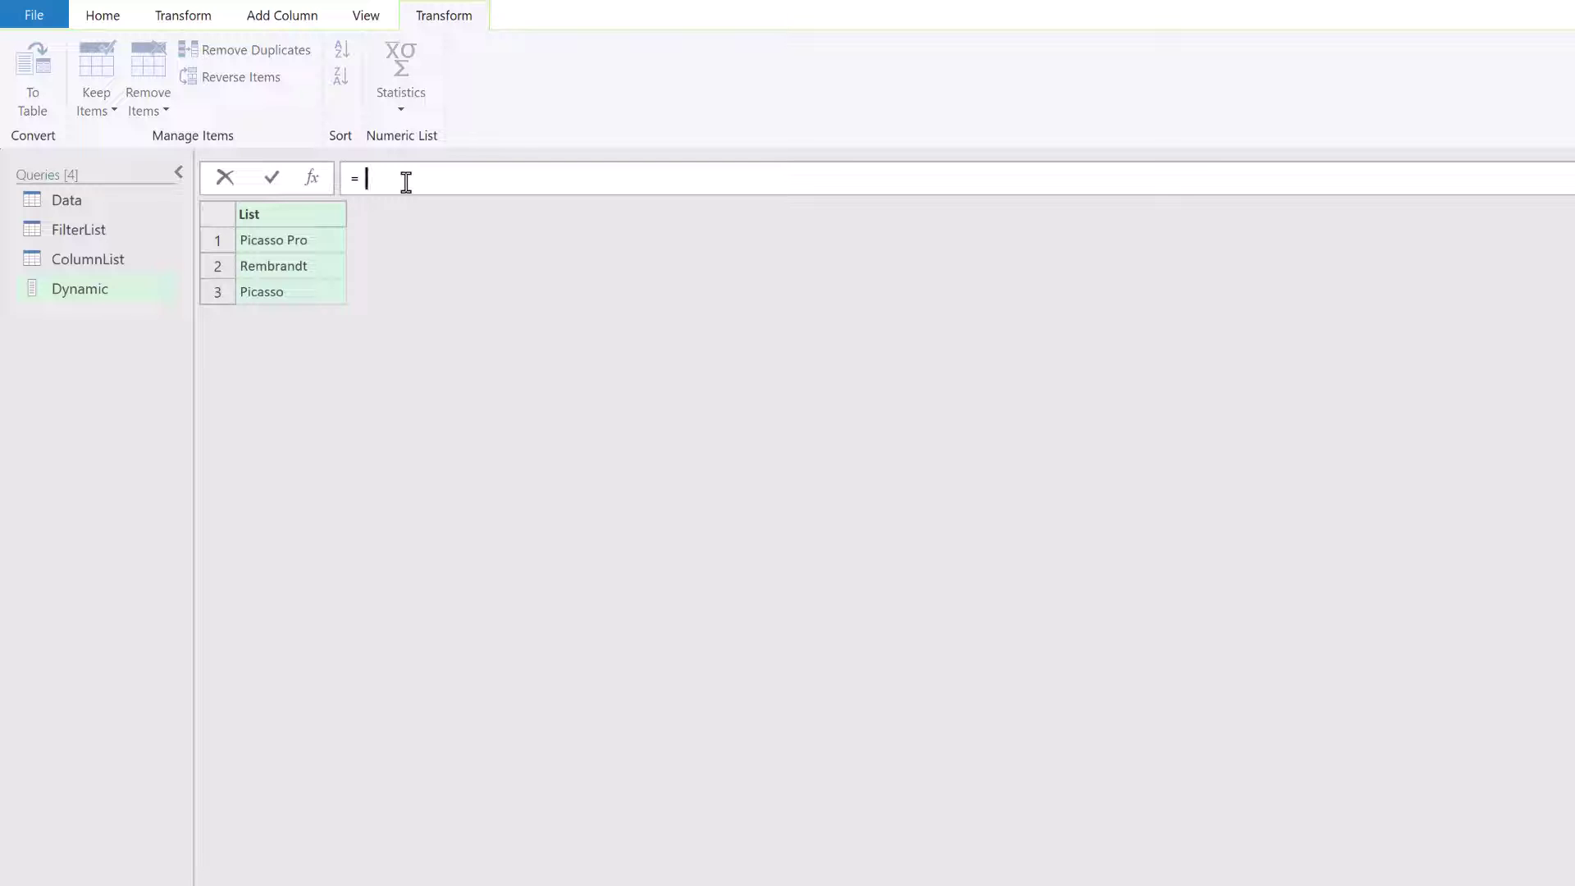
pyautogui.write('Table.Select')
pyautogui.press('Down')
pyautogui.press('Down')
pyautogui.press('Tab')
pyautogui.click(407, 182)
pyautogui.press('Delete')
pyautogui.press('BackSpace')
pyautogui.press('BackSpace')
pyautogui.press('BackSpace')
pyautogui.press('BackSpace')
pyautogui.click(536, 182)
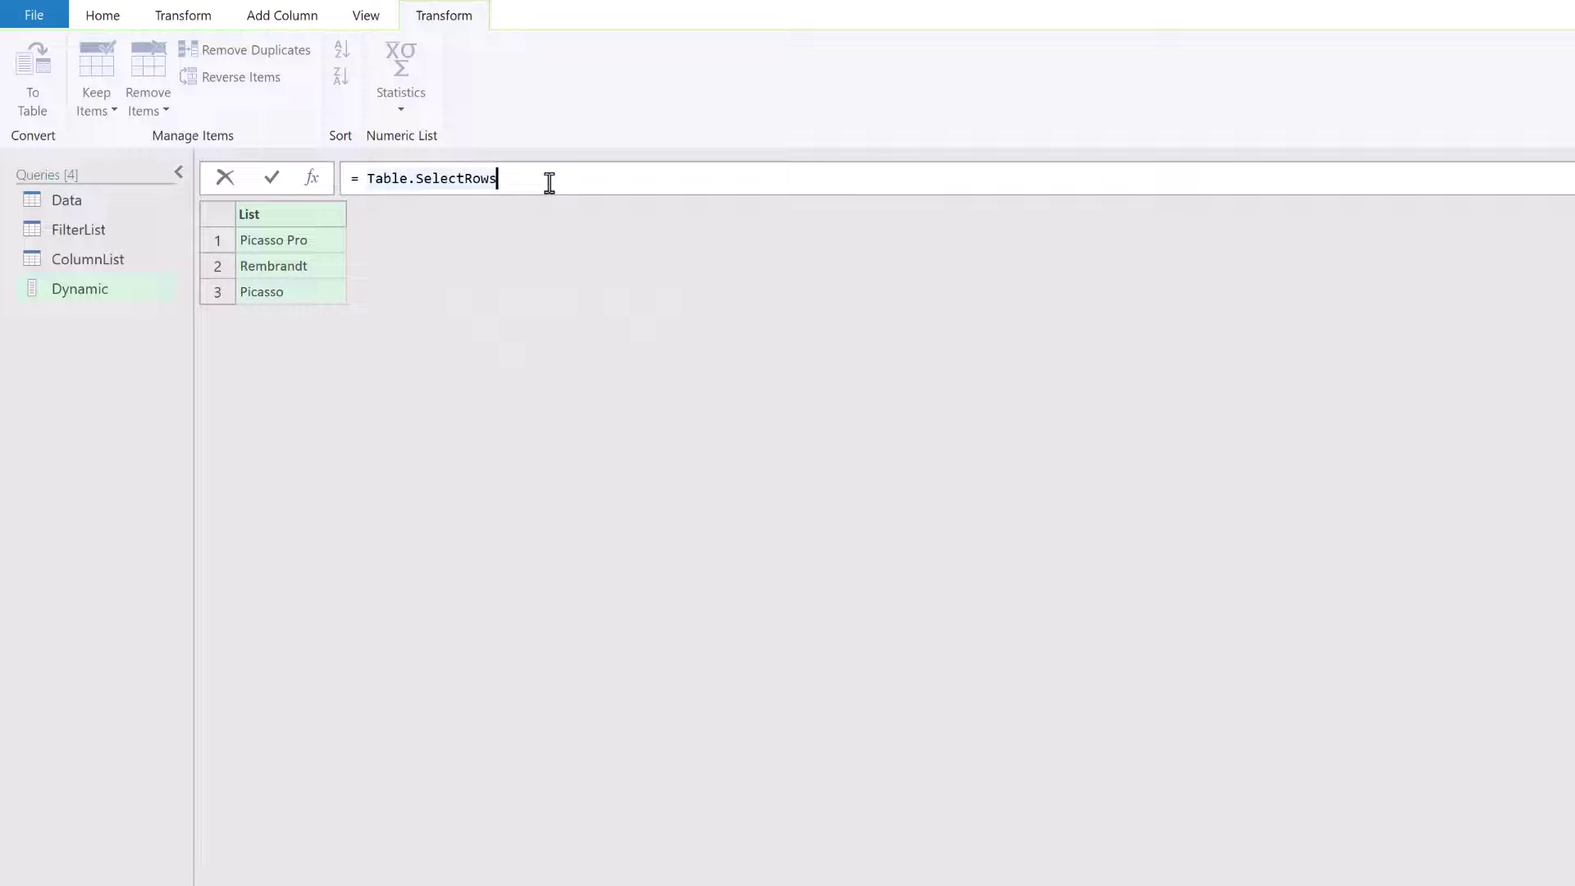
# - Finish the formula as Table.SelectRows(#"Changed Type", each List.Contains(Model,[Model])) and apply it
pyautogui.write('(')
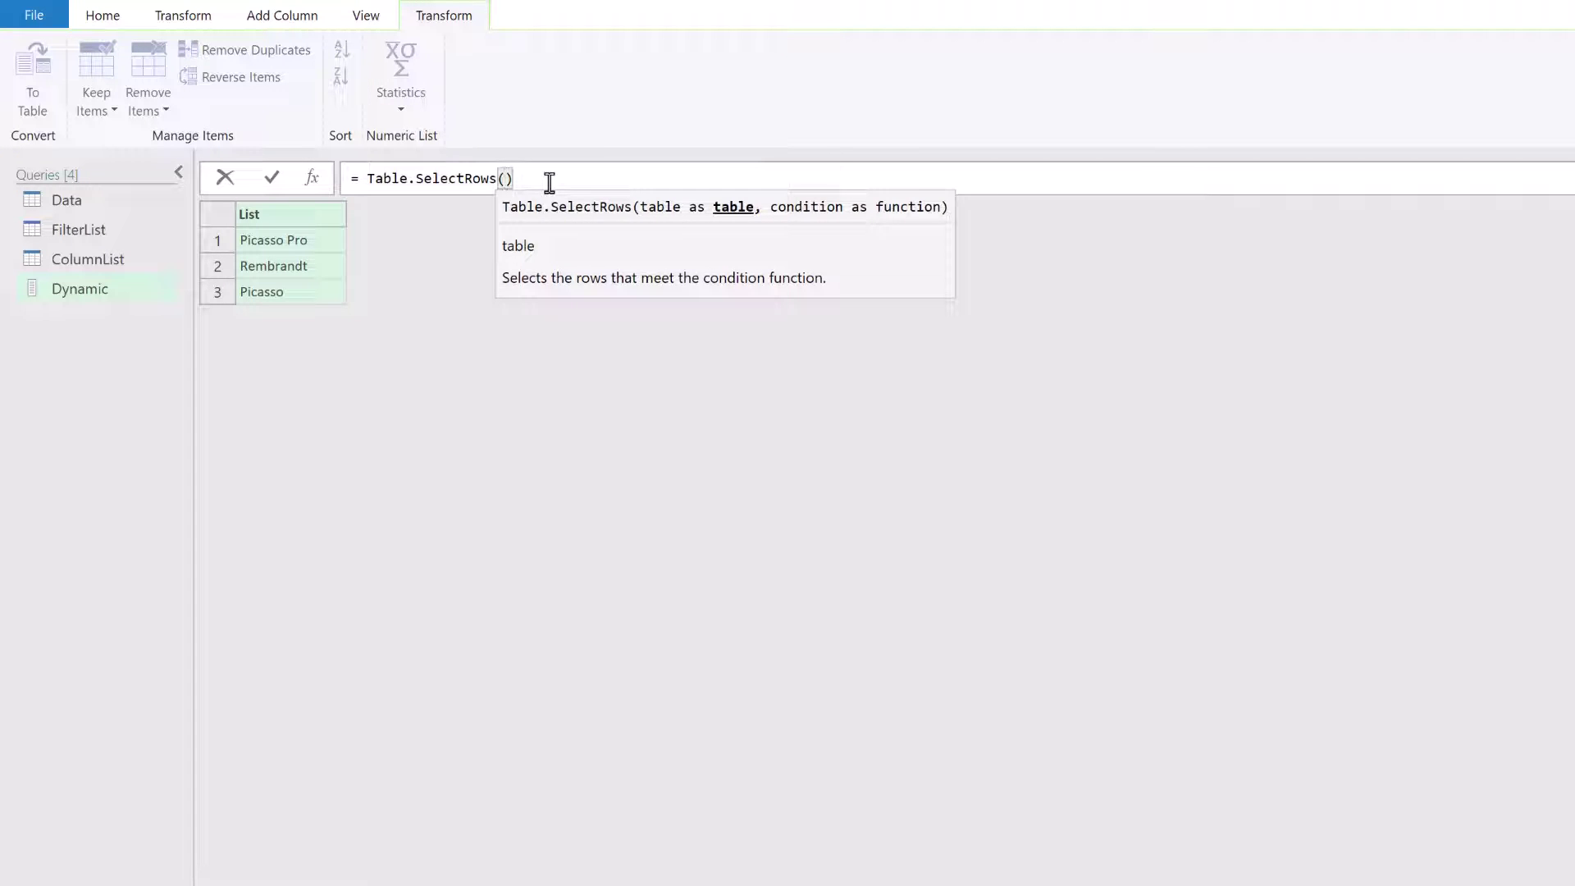
pyautogui.write('#"')
pyautogui.press('Tab')
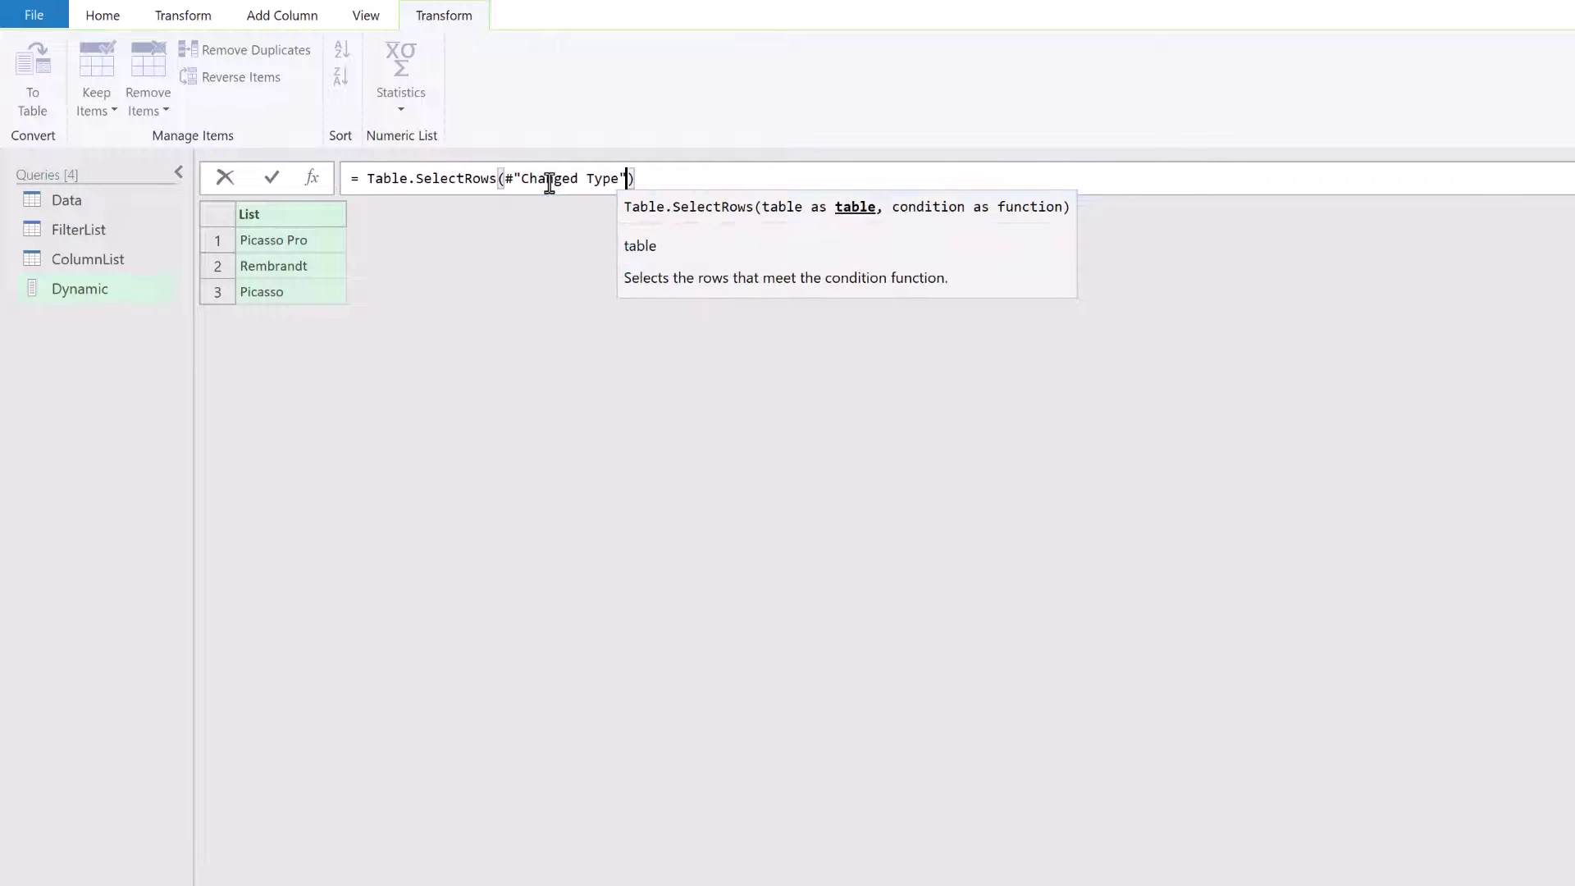
pyautogui.write(', each')
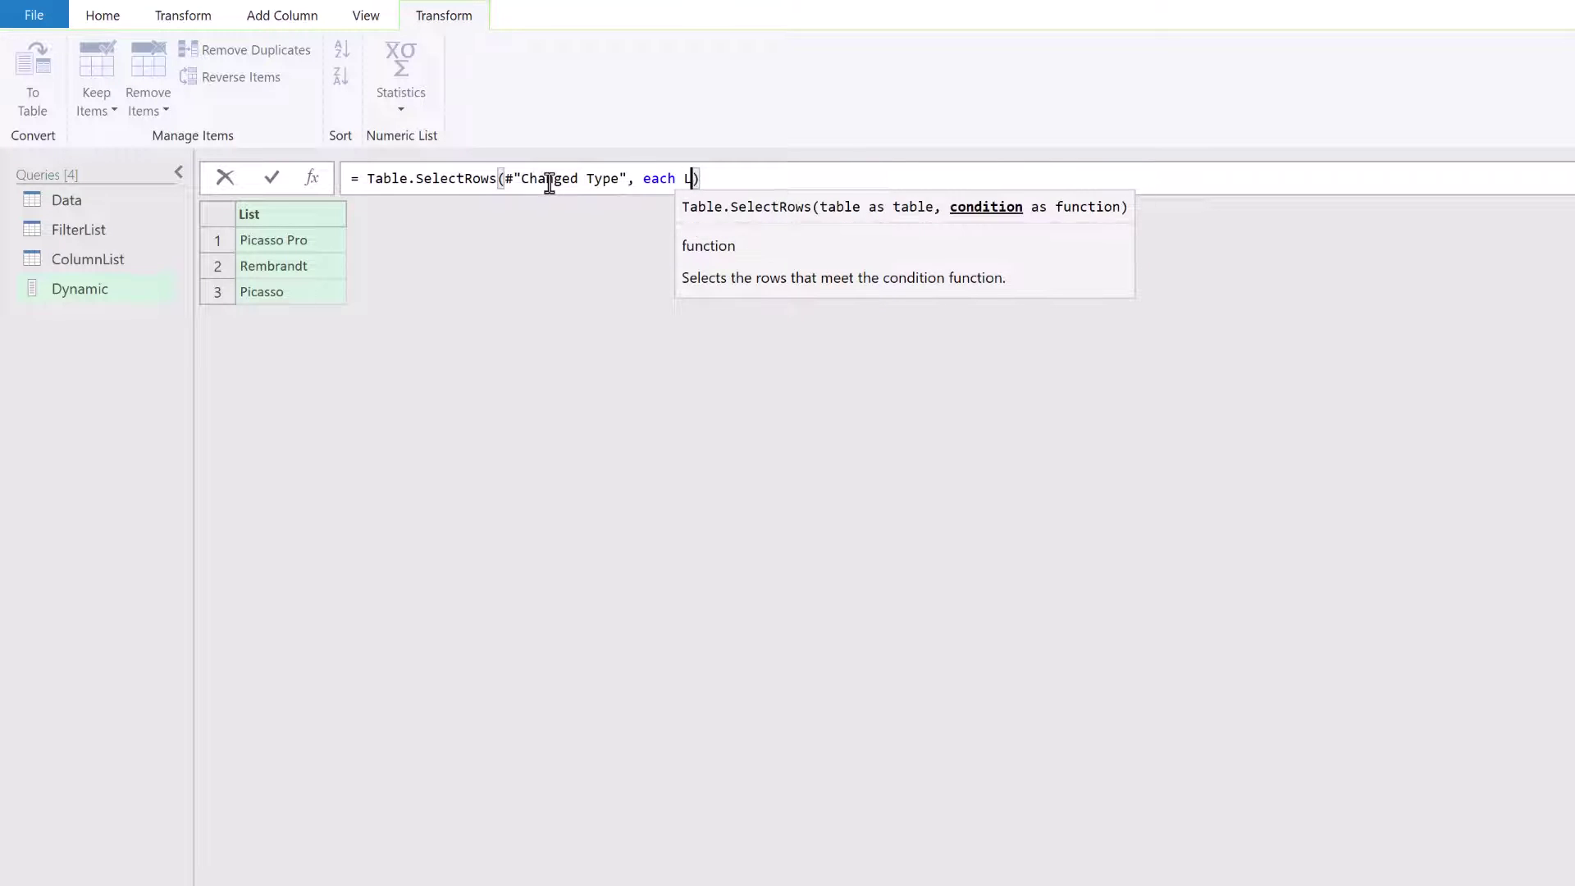
pyautogui.write(' List.Contains(')
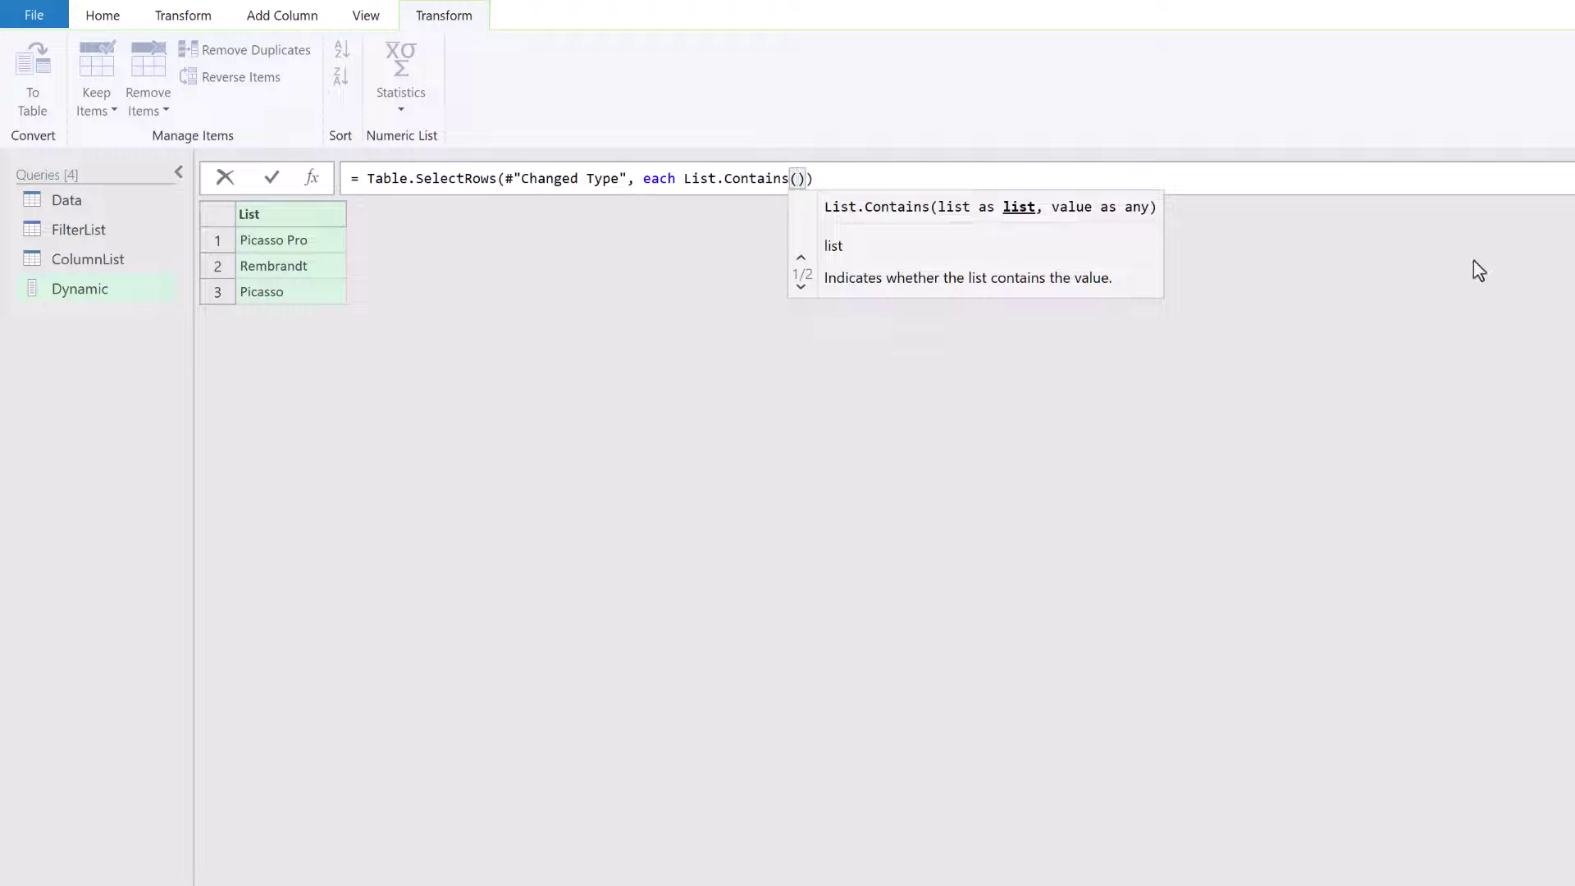
pyautogui.write('Model,')
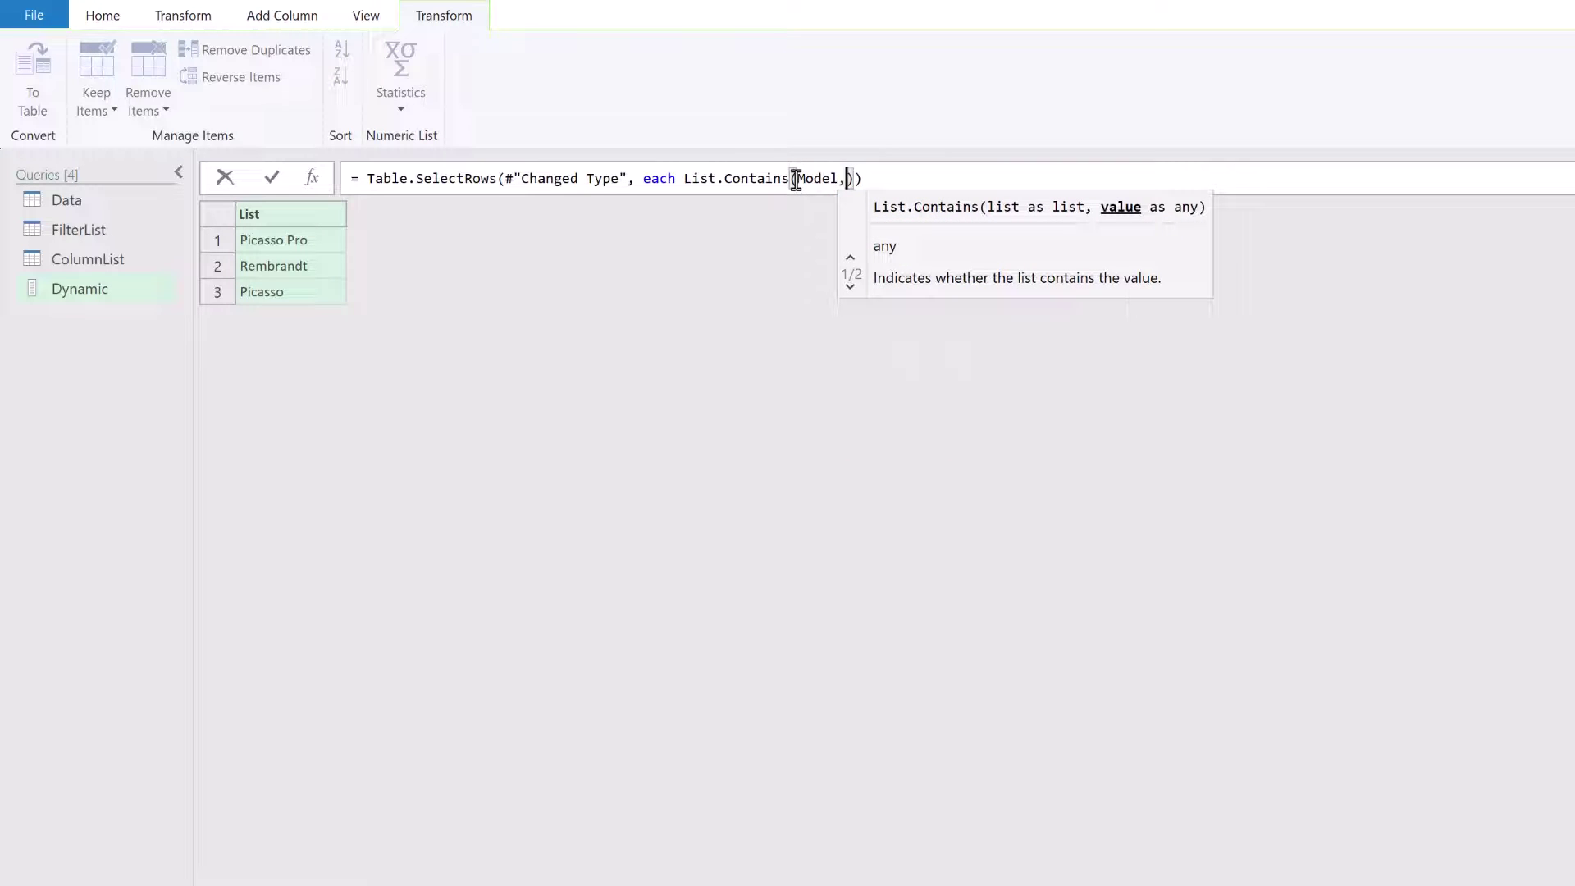
pyautogui.write('[Mode')
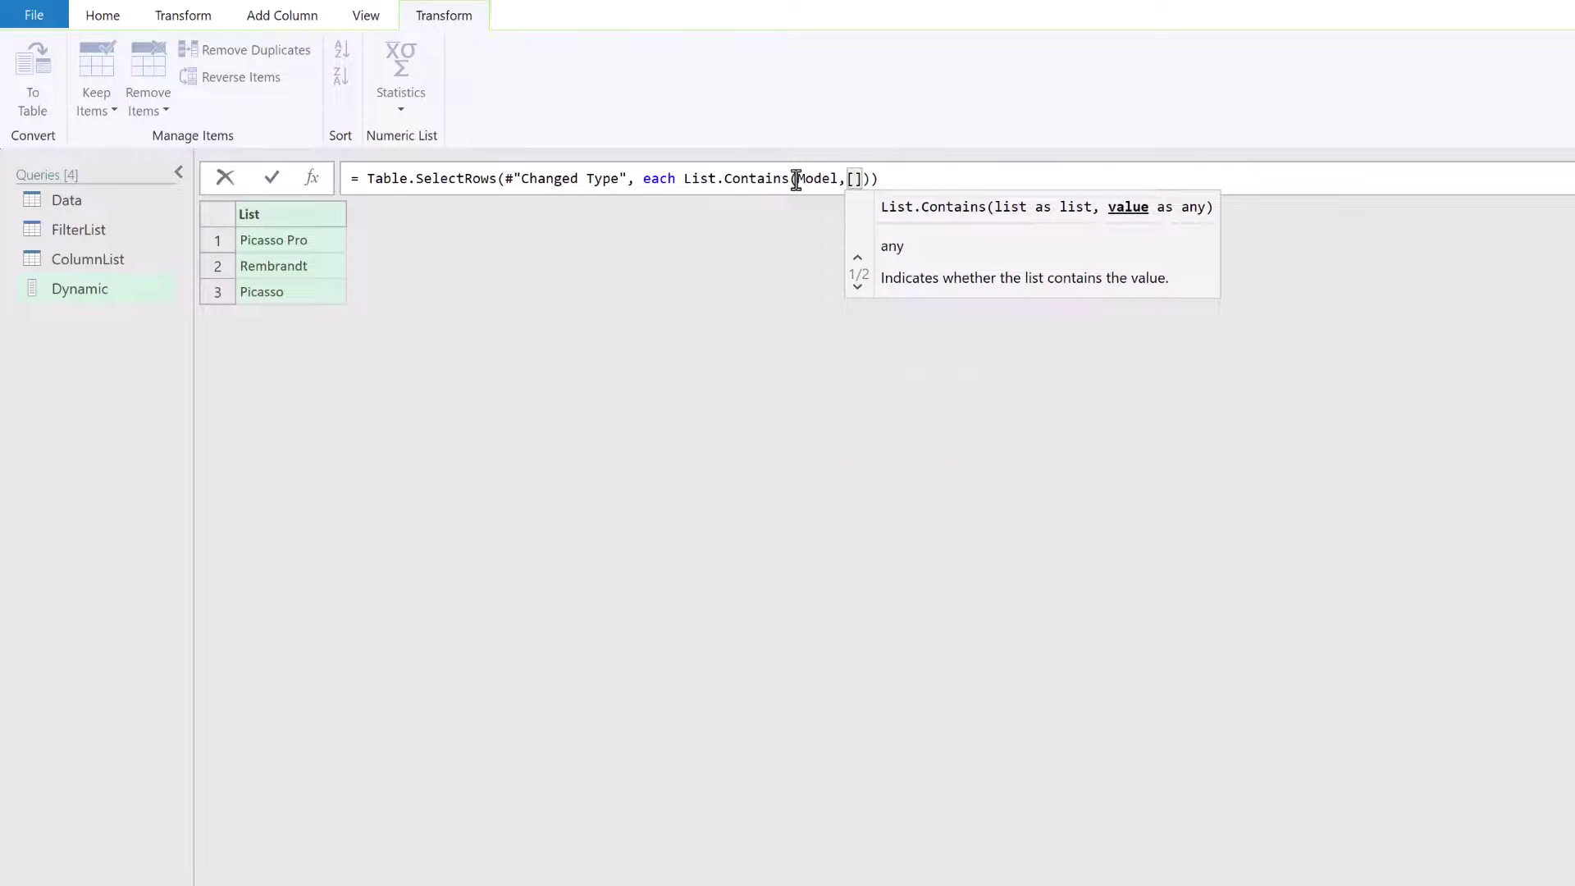
pyautogui.write('l')
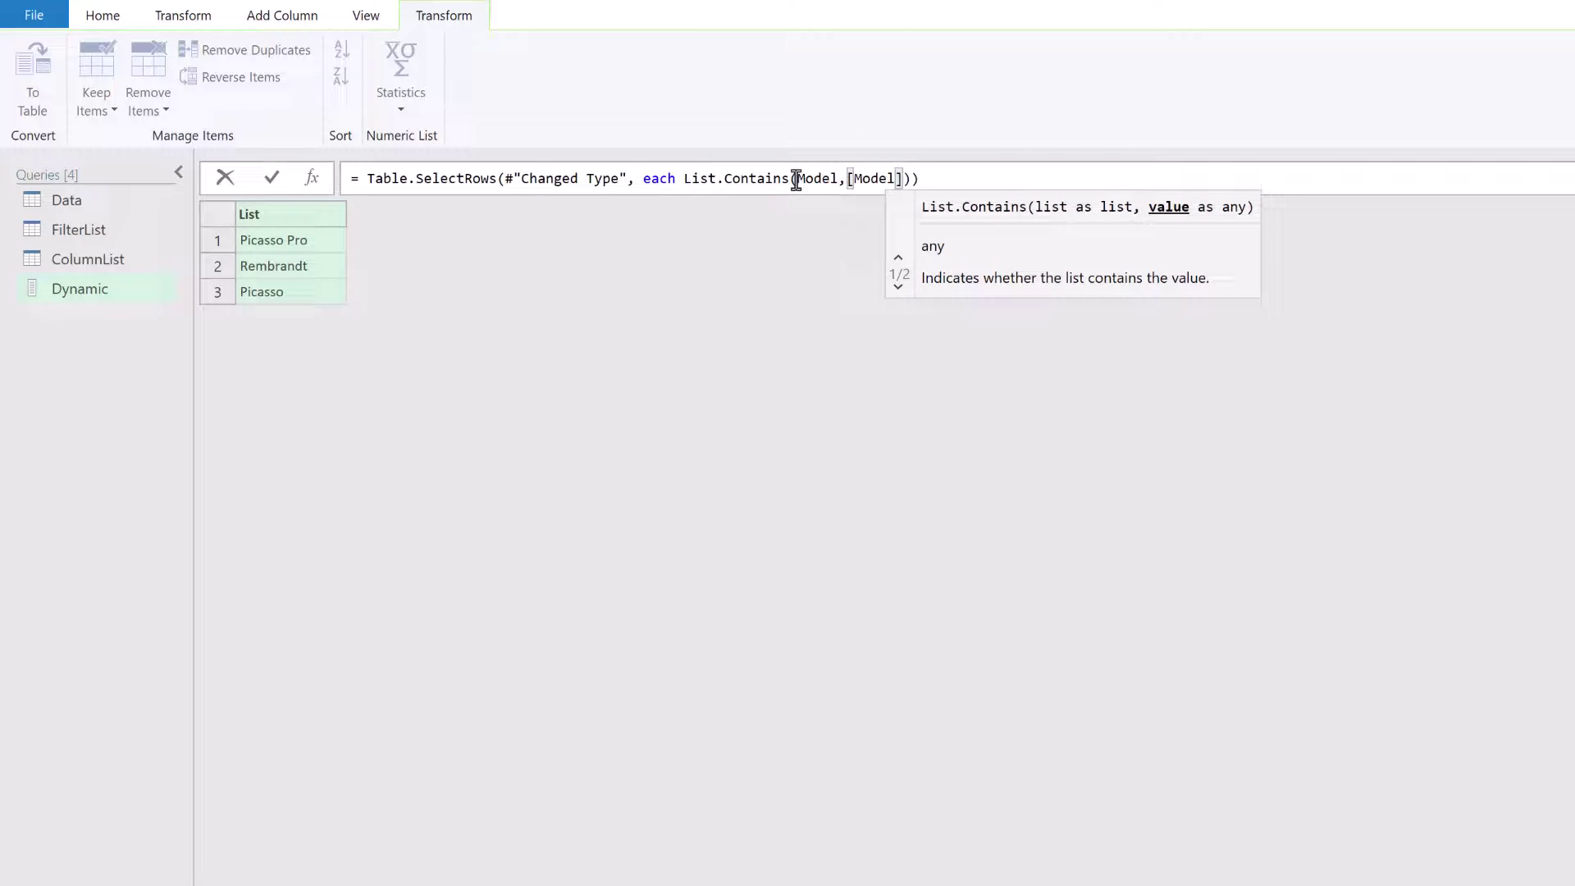
pyautogui.click(919, 179)
pyautogui.press('Return')
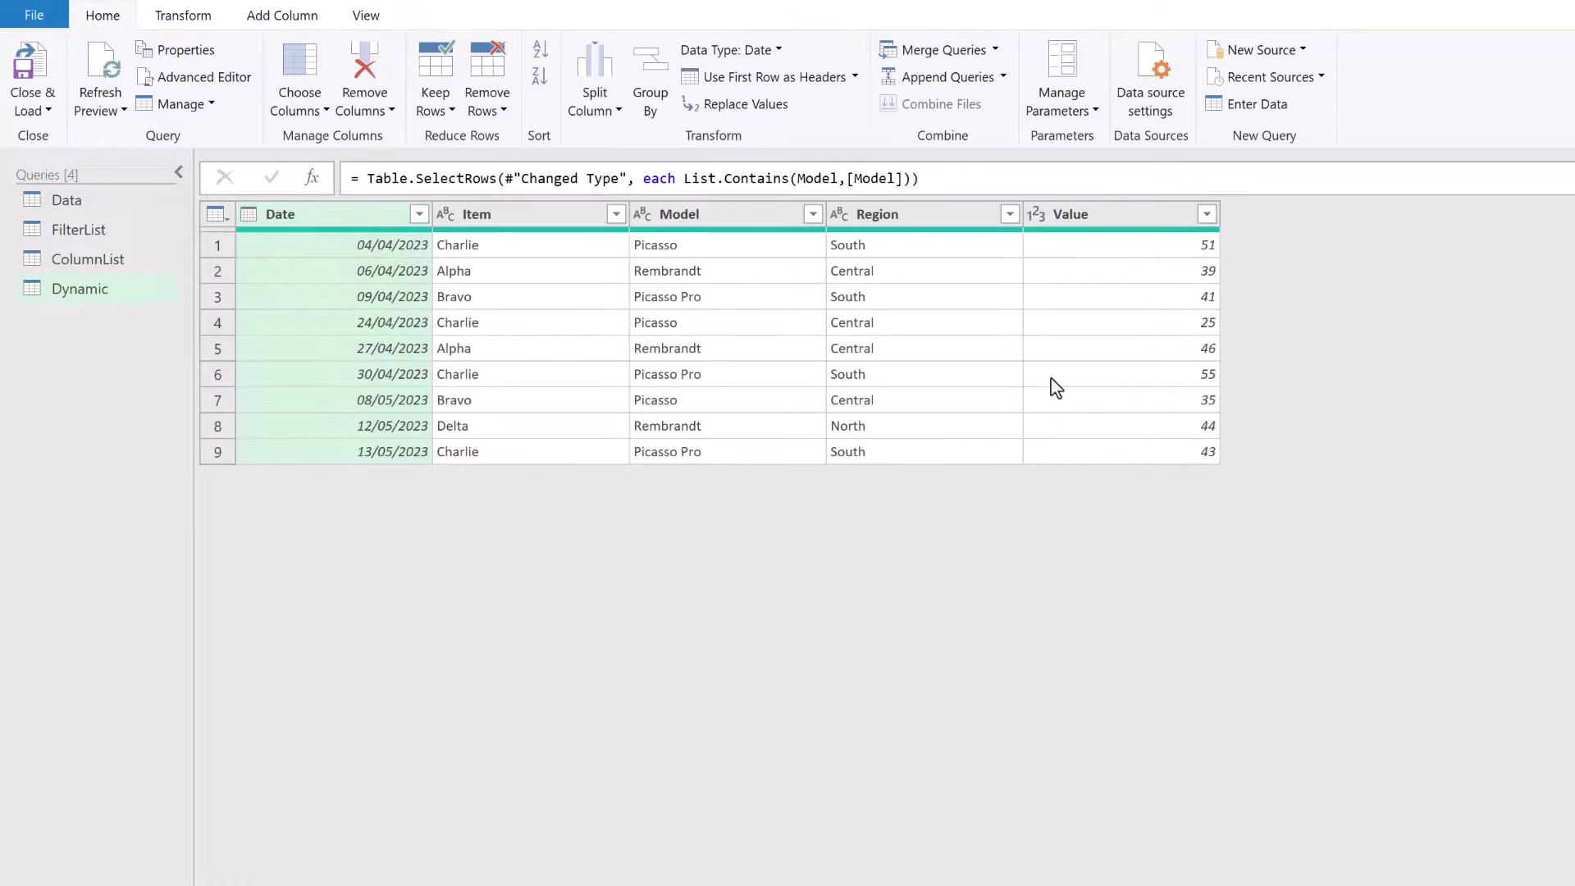